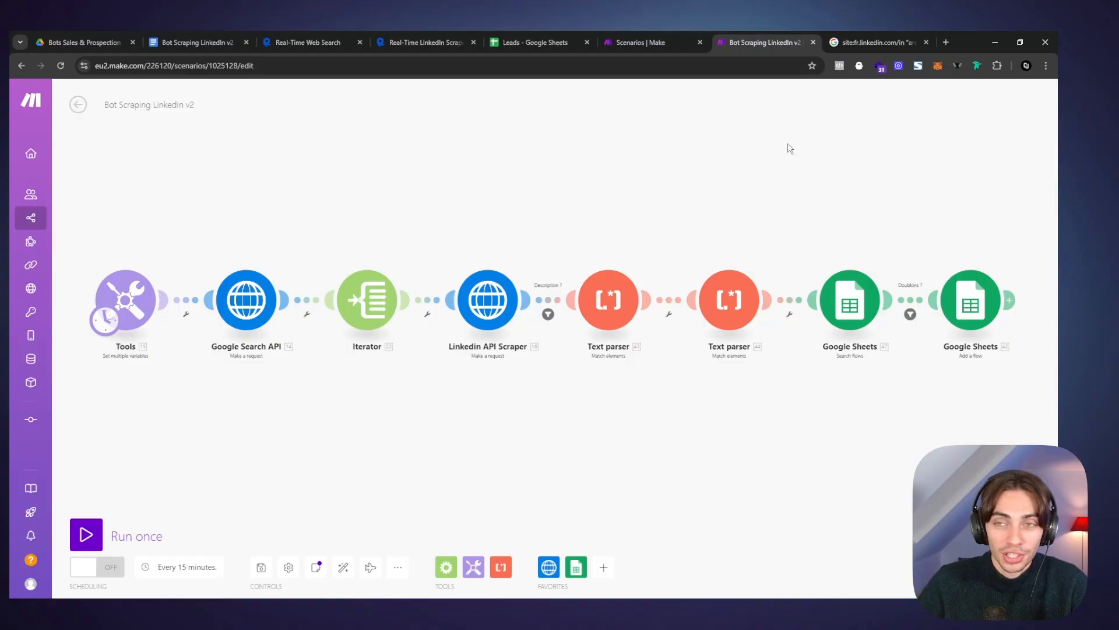
Step: Switch to the Google results and search with only site:fr.linkedin.com/in, removing the quoted keywords, and look over the profiles
{"action": "left_click", "coordinate": [852, 41]}
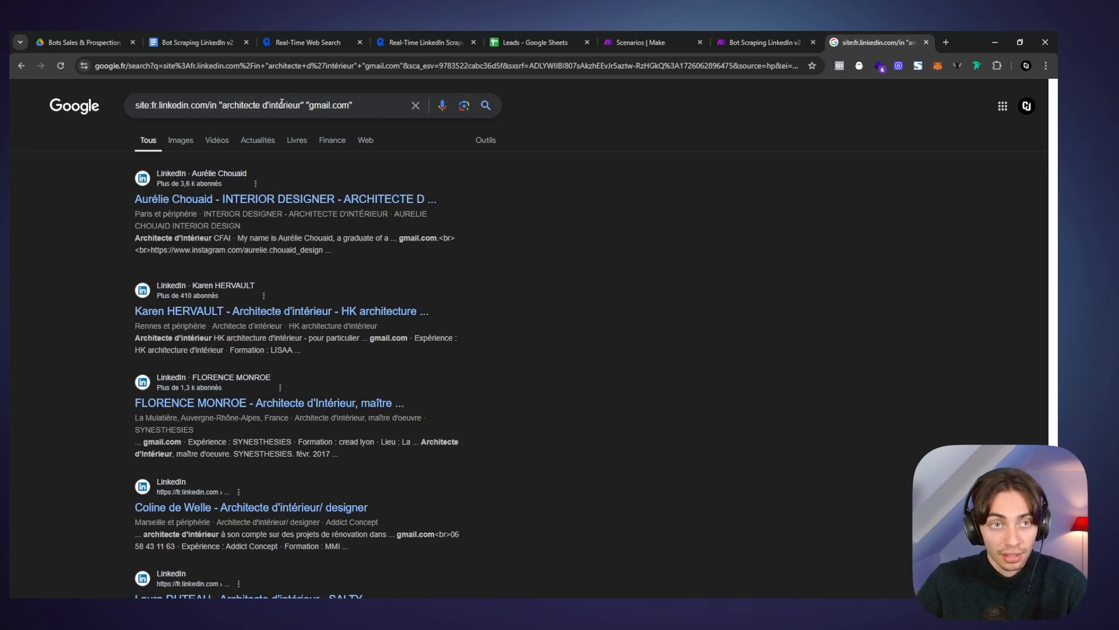
{"action": "left_click_drag", "start_coordinate": [218, 106], "coordinate": [356, 105]}
{"action": "key", "text": "BackSpace"}
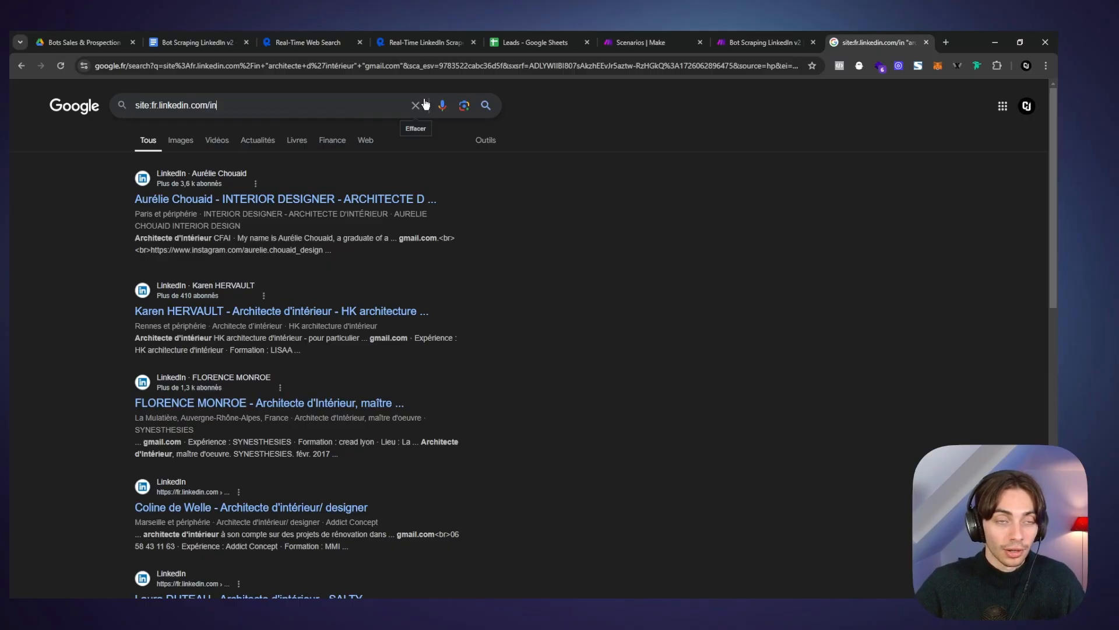
{"action": "key", "text": "Return"}
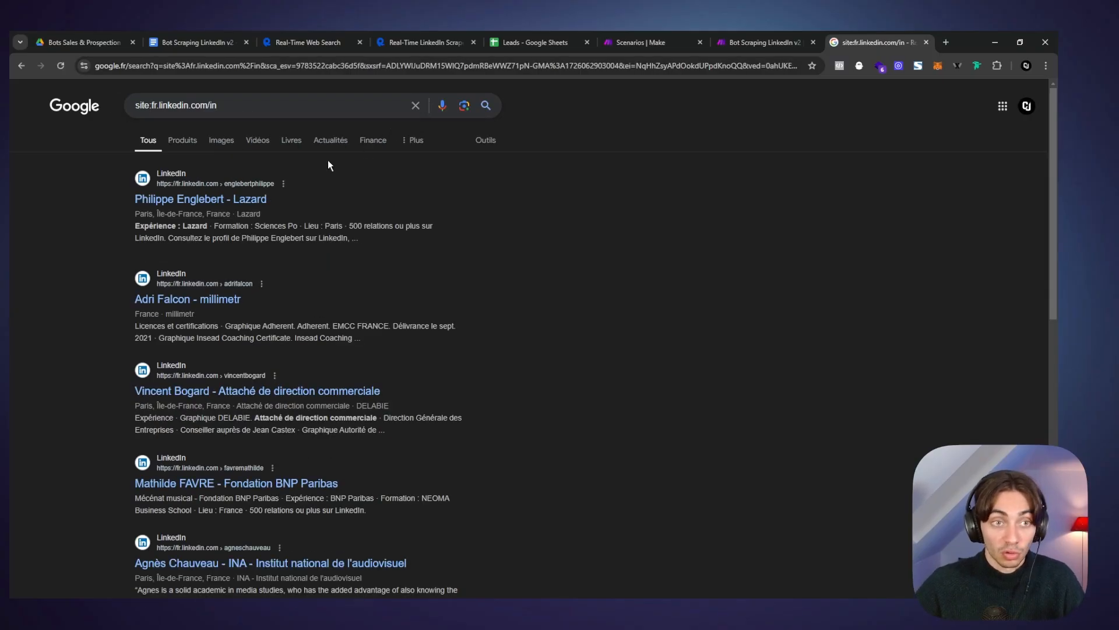
{"action": "scroll", "coordinate": [329, 161], "scroll_direction": "down", "scroll_amount": 15}
{"action": "scroll", "coordinate": [245, 233], "scroll_direction": "up", "scroll_amount": 15}
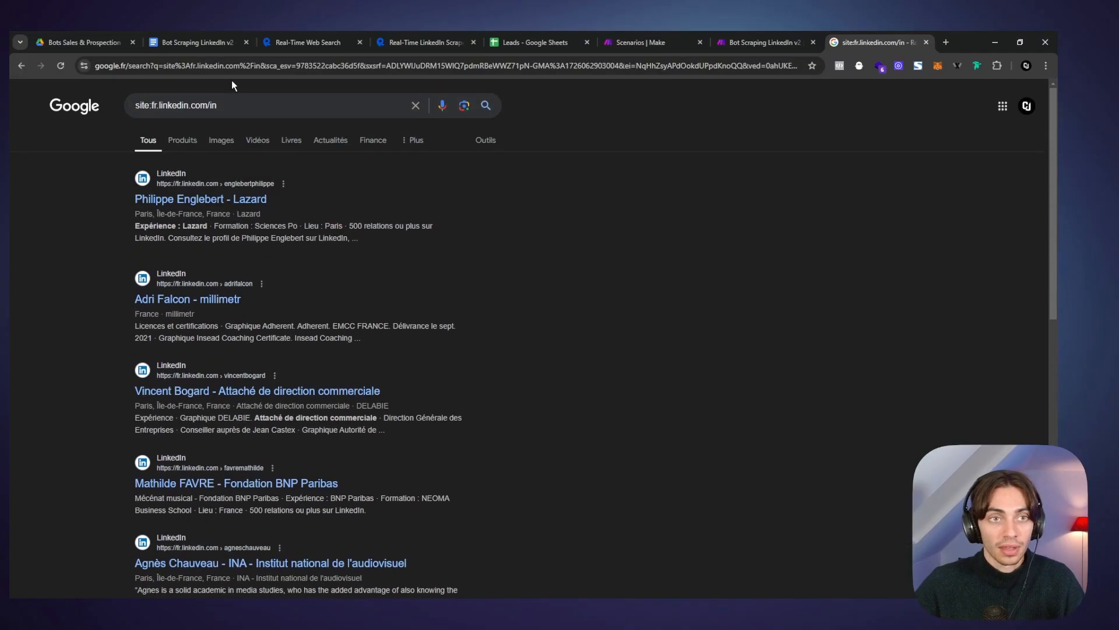
Step: Add "freelance" in quotes to the site:fr.linkedin.com/in query and run the search
{"action": "left_click", "coordinate": [247, 115]}
{"action": "type", "text": "\""}
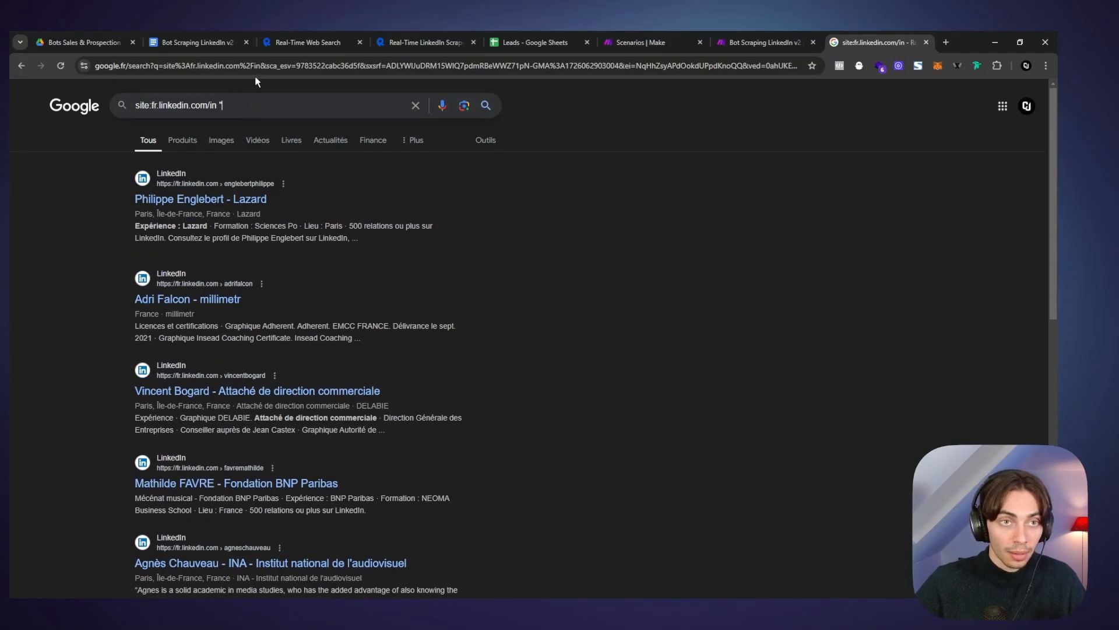
{"action": "type", "text": "f"}
{"action": "type", "text": "r"}
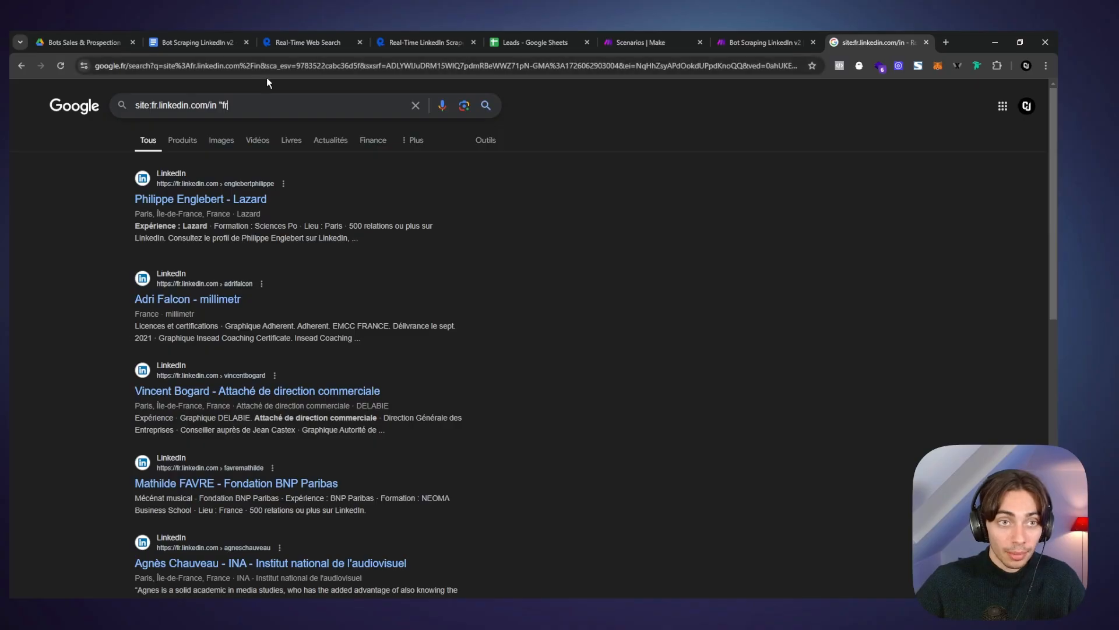
{"action": "type", "text": "eeland"}
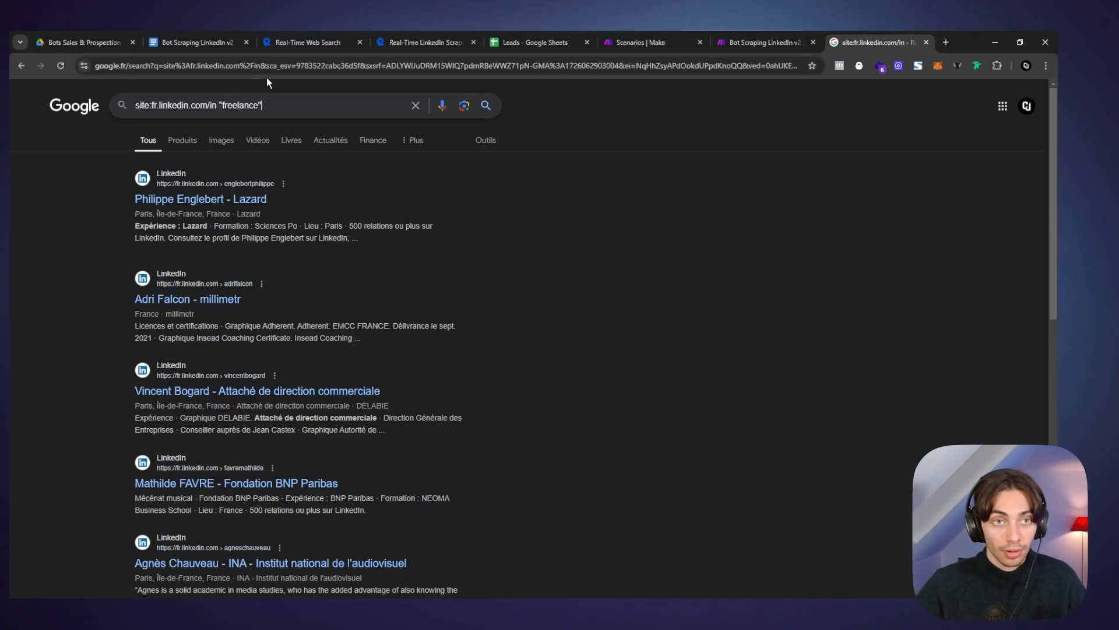
{"action": "type", "text": "ce\""}
{"action": "key", "text": "Return"}
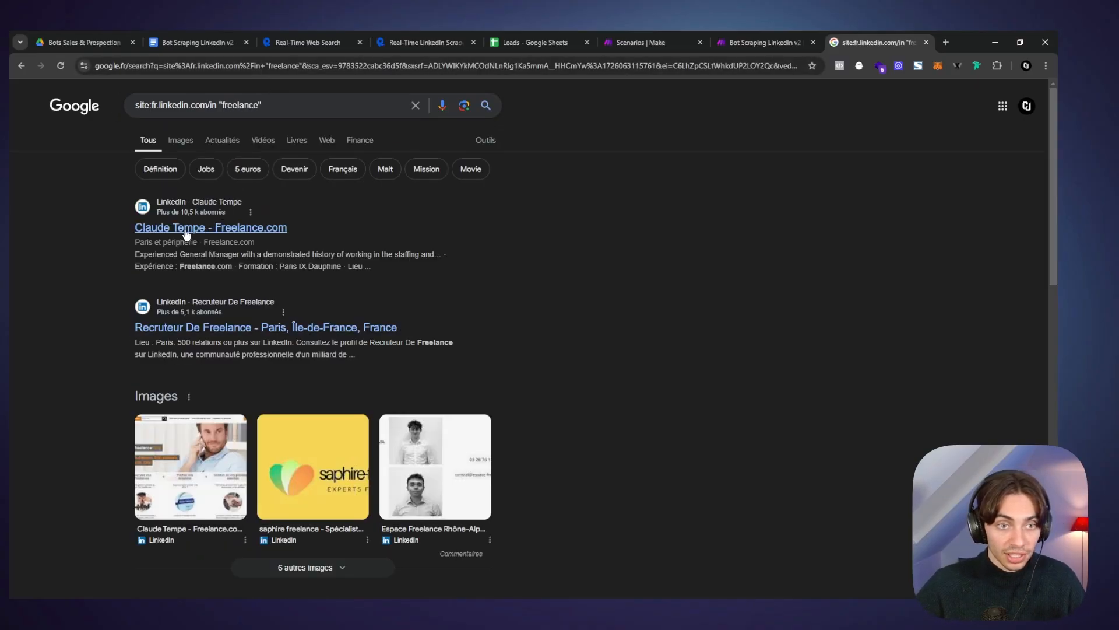
Step: Look through the LinkedIn profile results for the freelance query
{"action": "scroll", "coordinate": [106, 243], "scroll_direction": "down", "scroll_amount": 7}
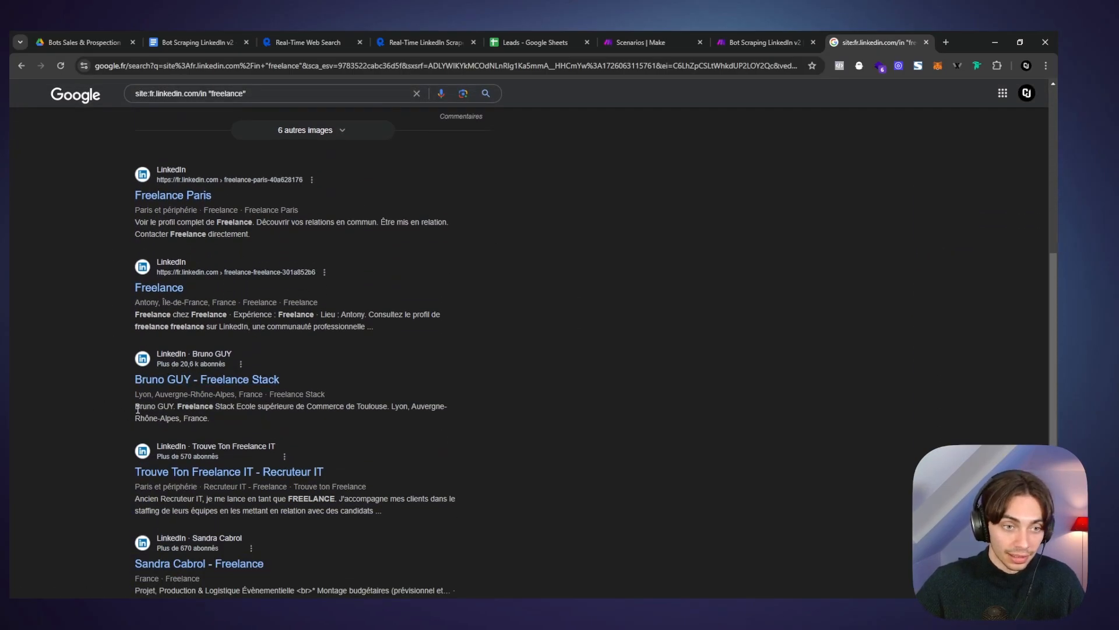
{"action": "scroll", "coordinate": [144, 389], "scroll_direction": "up", "scroll_amount": 7}
{"action": "scroll", "coordinate": [100, 320], "scroll_direction": "down", "scroll_amount": 7}
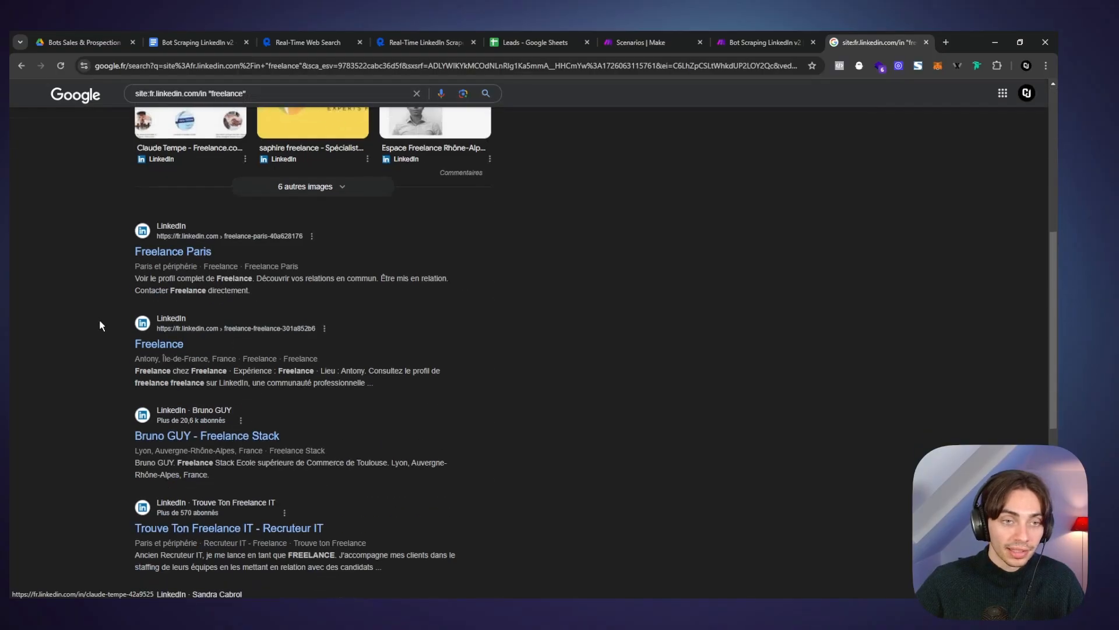
{"action": "scroll", "coordinate": [120, 449], "scroll_direction": "down", "scroll_amount": 2}
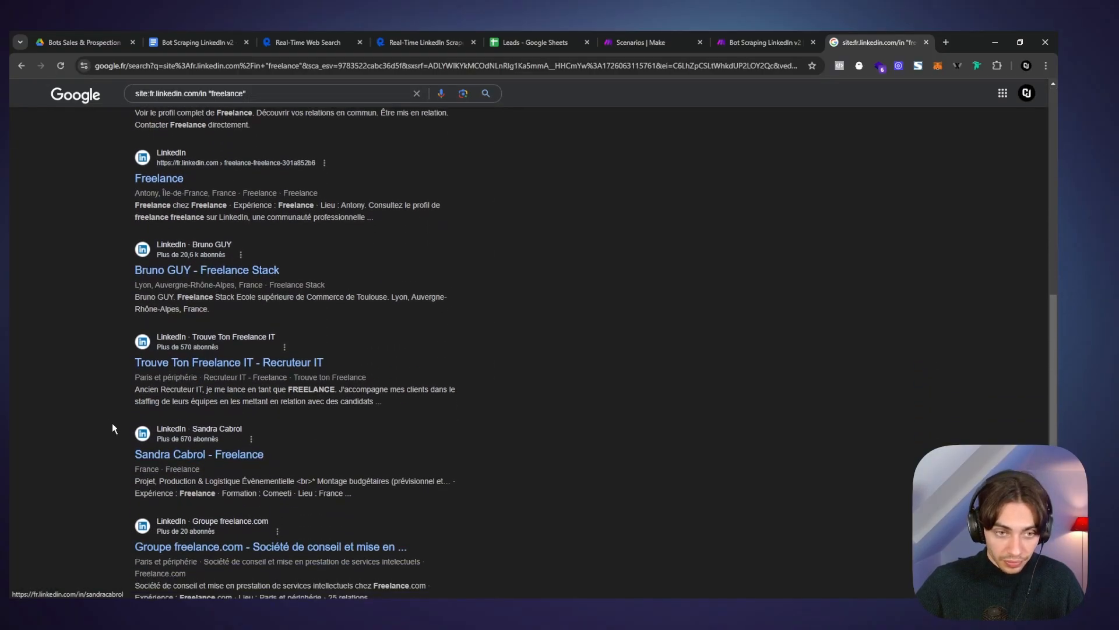
{"action": "scroll", "coordinate": [111, 422], "scroll_direction": "down", "scroll_amount": 3}
{"action": "scroll", "coordinate": [116, 348], "scroll_direction": "up", "scroll_amount": 12}
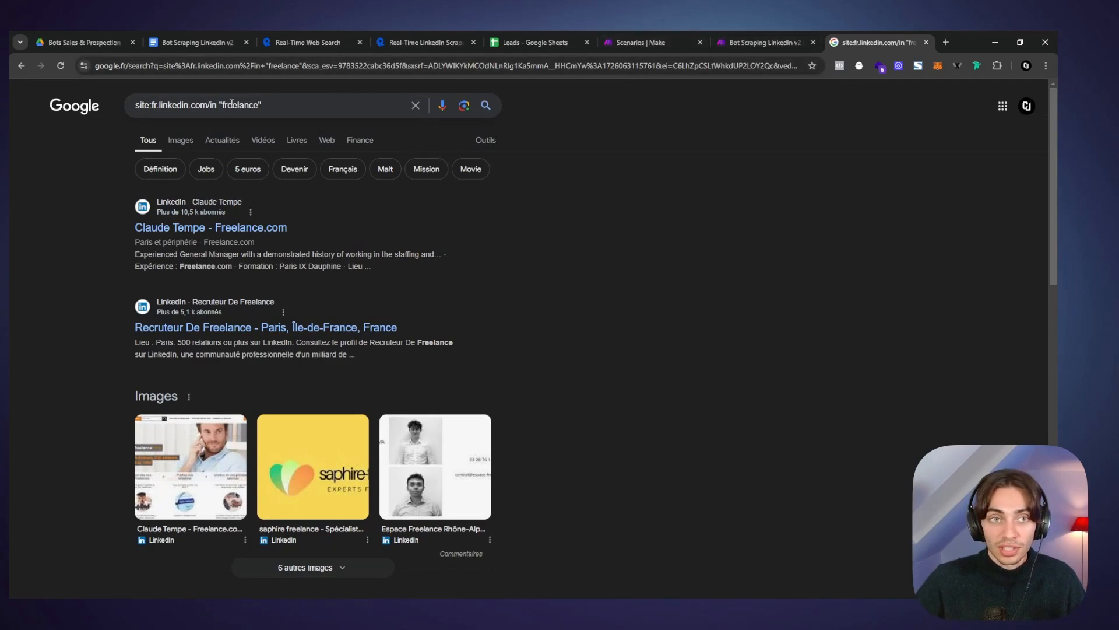
Step: Replace the quoted keyword with "marketing digital" in the LinkedIn site query, search, and look at the results
{"action": "left_click_drag", "start_coordinate": [290, 110], "coordinate": [156, 118]}
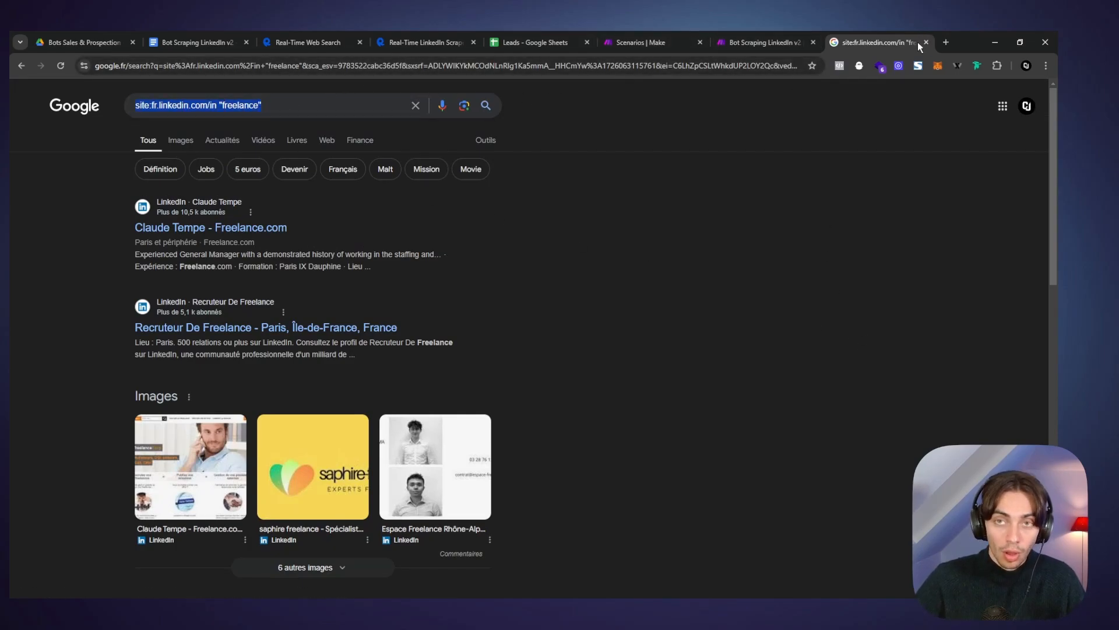
{"action": "double_click", "coordinate": [242, 106]}
{"action": "type", "text": "marketing di"}
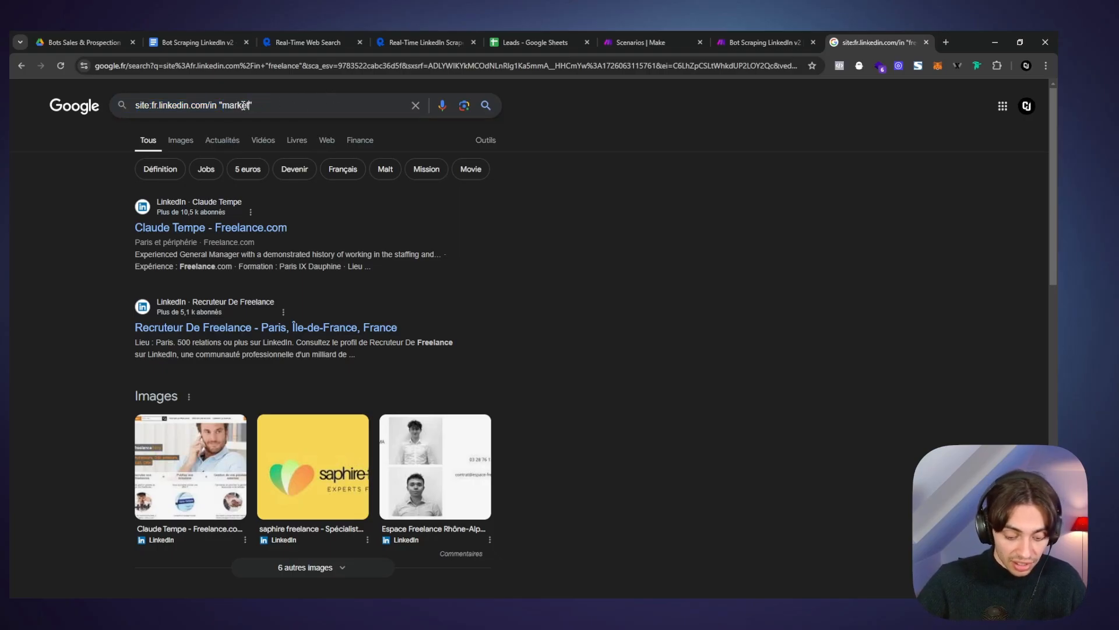
{"action": "type", "text": "gital"}
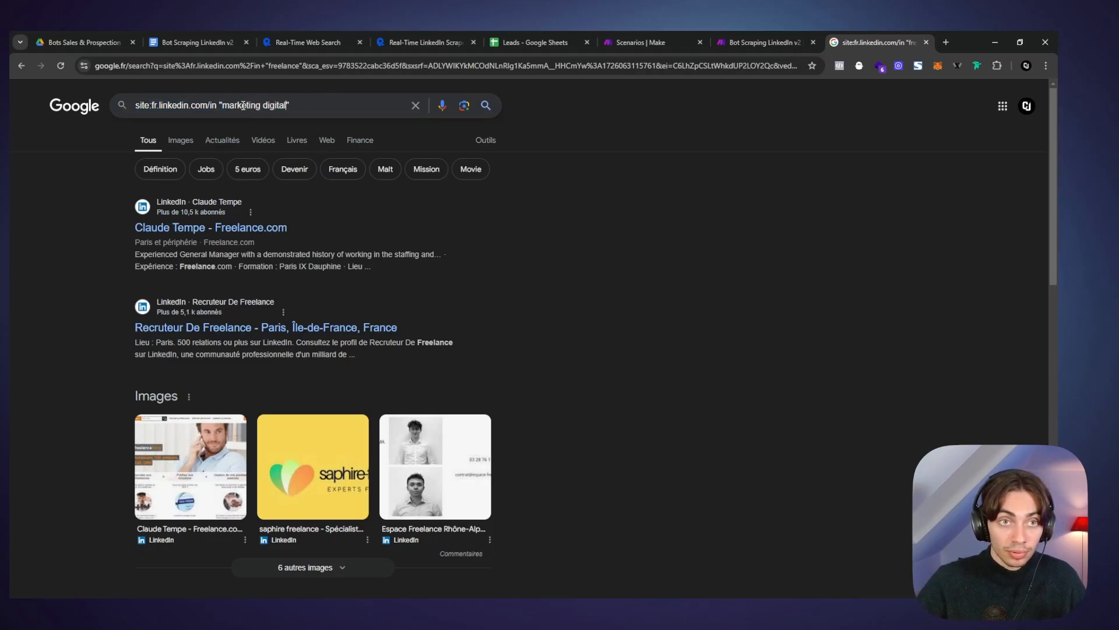
{"action": "key", "text": "Return"}
{"action": "scroll", "coordinate": [90, 251], "scroll_direction": "down", "scroll_amount": 2}
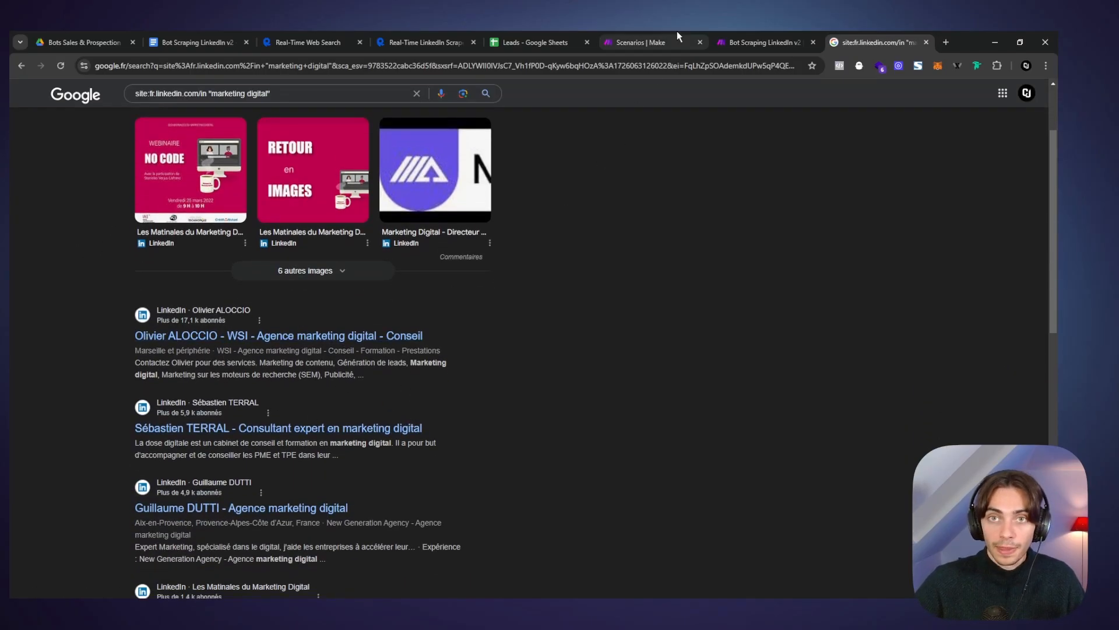
Step: Compare the "marketing digital" Google query with the Bot Scraping LinkedIn v2 scenario in Make
{"action": "left_click", "coordinate": [749, 36]}
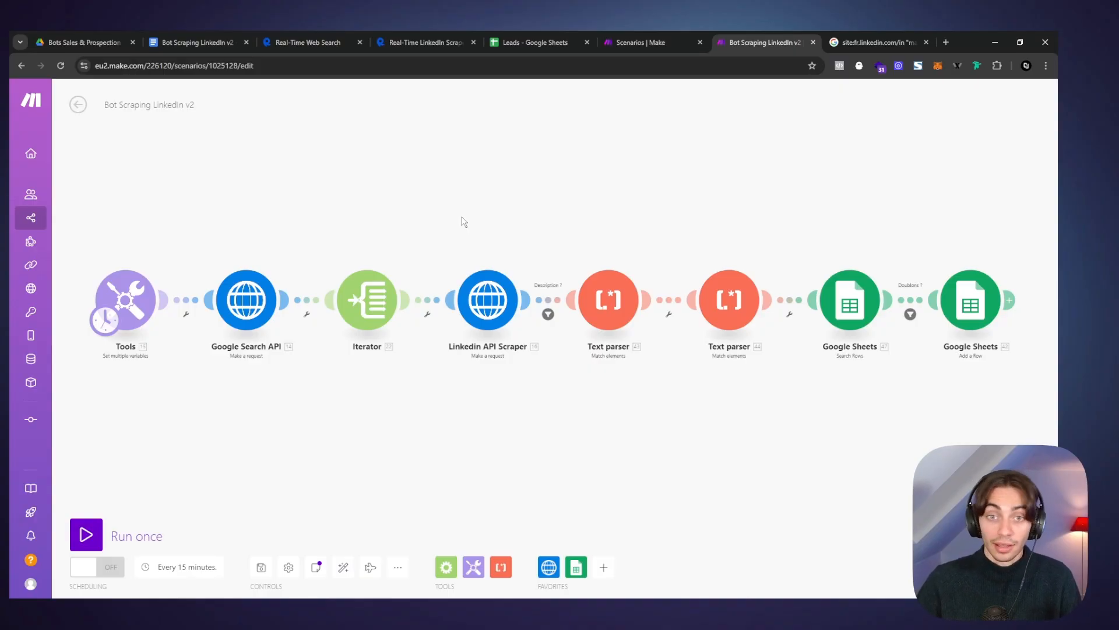
{"action": "left_click", "coordinate": [863, 41]}
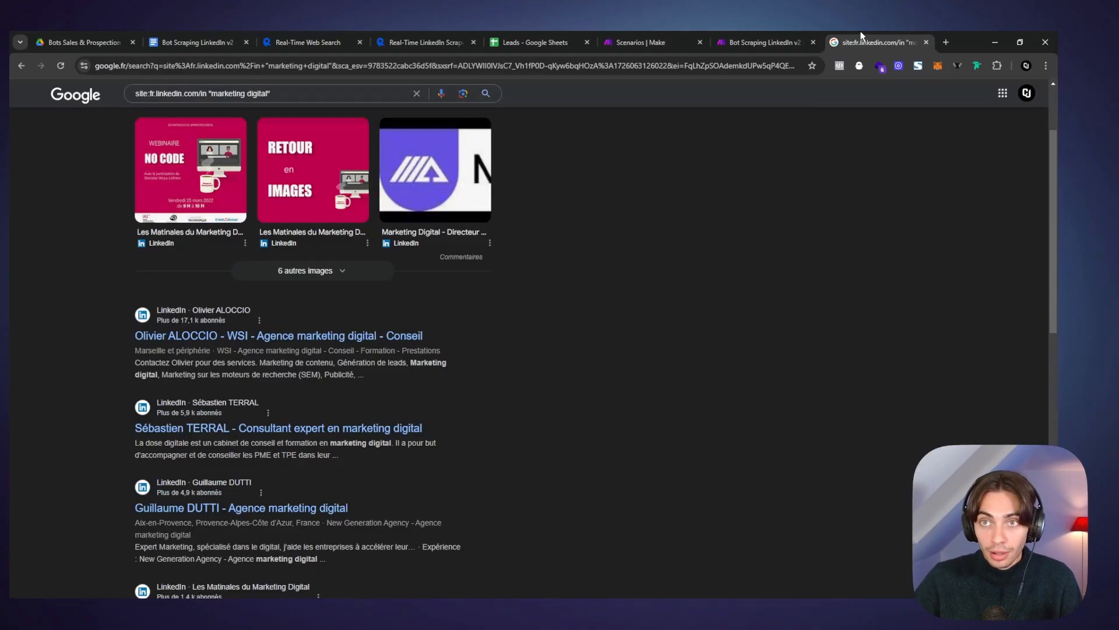
{"action": "scroll", "coordinate": [674, 311], "scroll_direction": "up", "scroll_amount": 2}
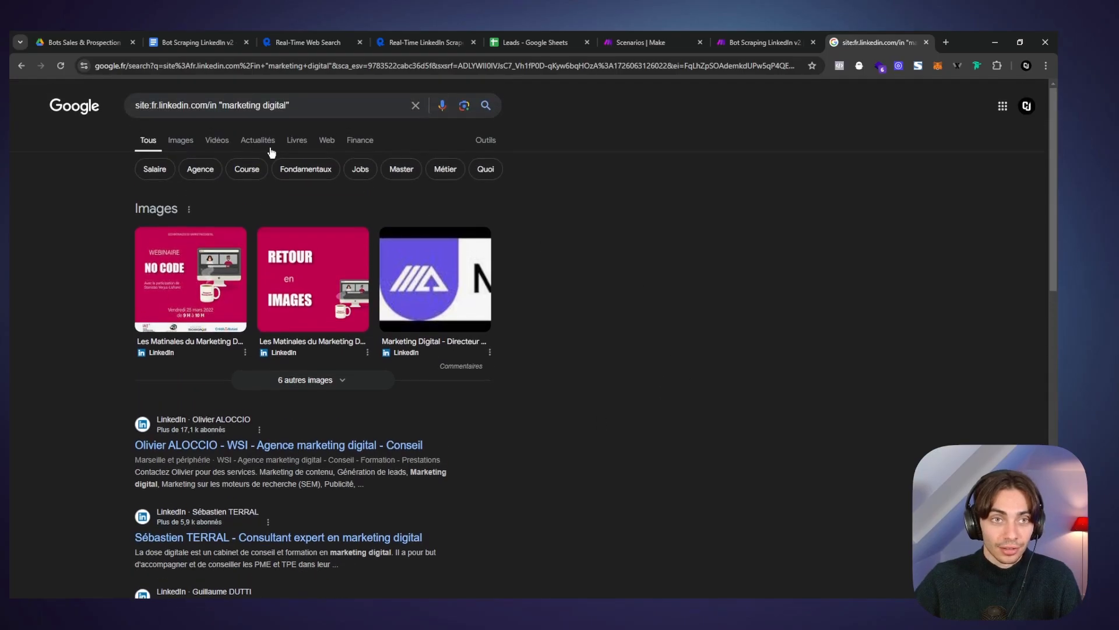
{"action": "triple_click", "coordinate": [287, 105]}
{"action": "left_click", "coordinate": [764, 42]}
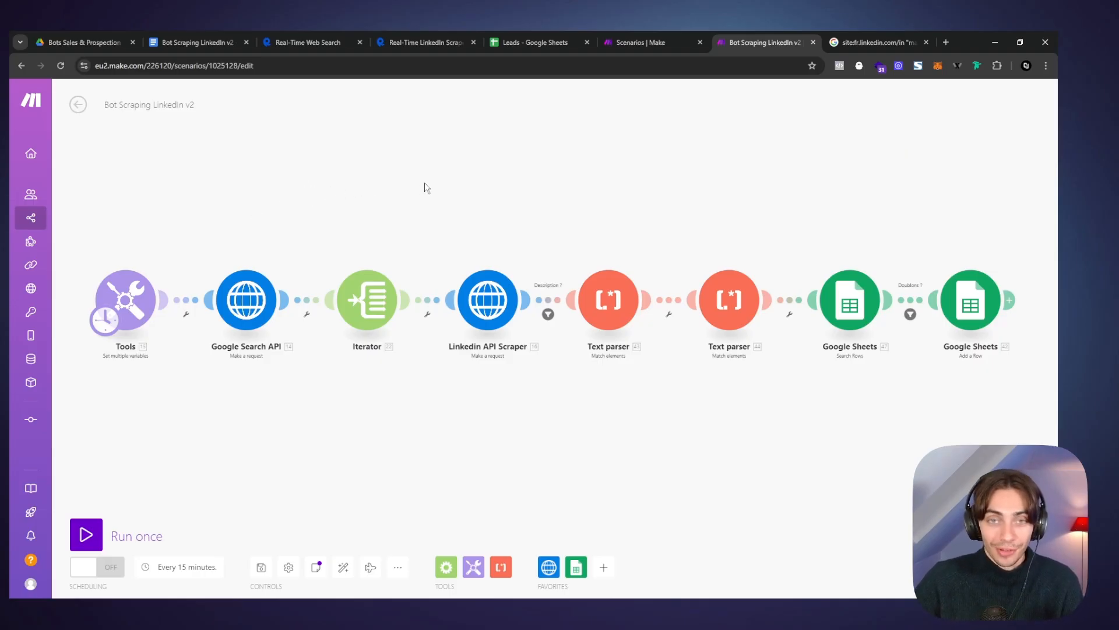
Step: Review the prerequisites and installation steps in the Bot Scraping LinkedIn v2 document in Google Docs, referring back to the Make scenario
{"action": "mouse_move", "coordinate": [202, 35]}
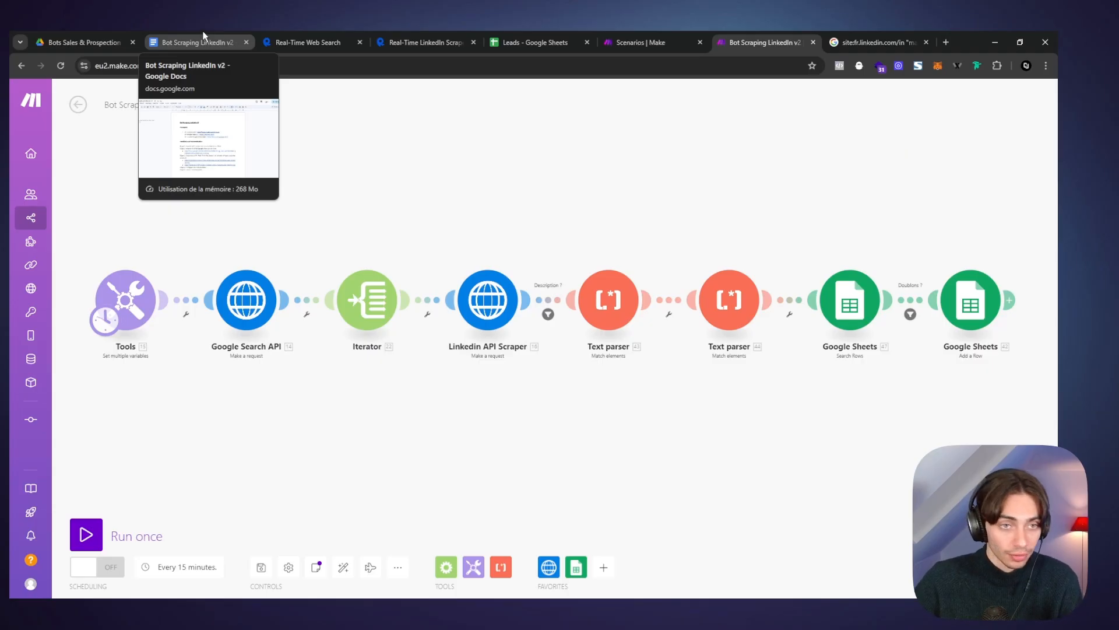
{"action": "left_click", "coordinate": [203, 36]}
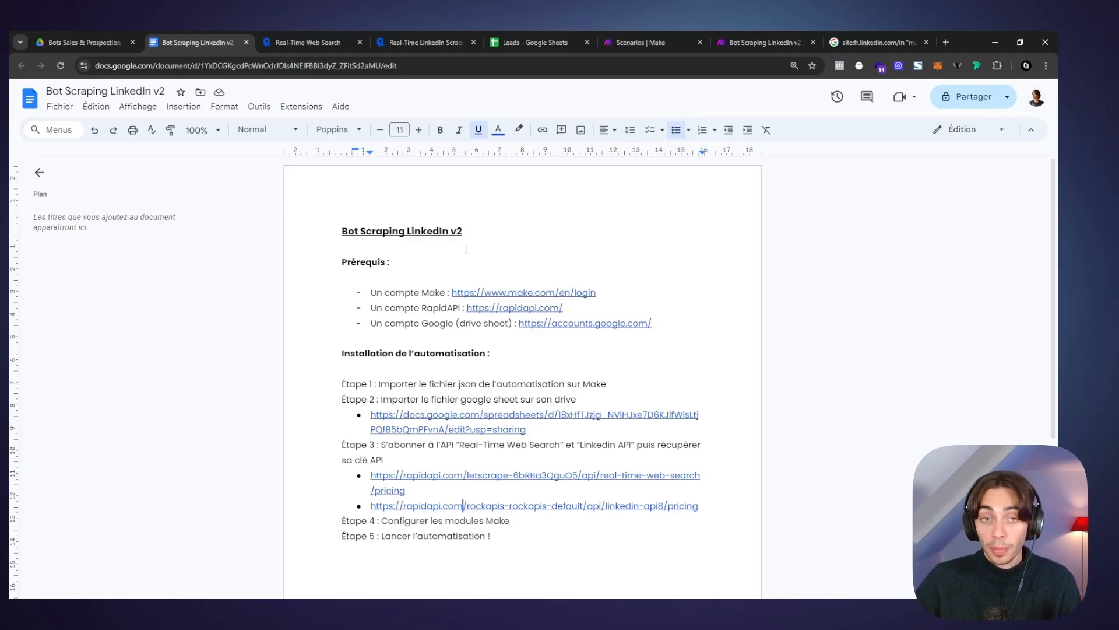
{"action": "left_click", "coordinate": [694, 37]}
{"action": "key", "text": "ctrl+Tab"}
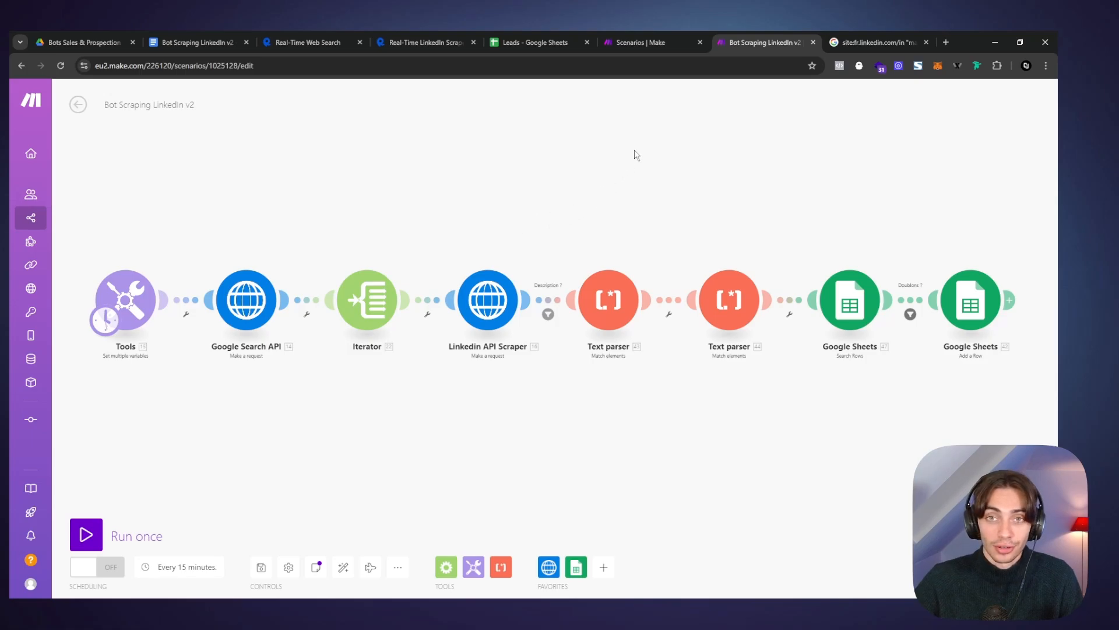
{"action": "left_click", "coordinate": [636, 40]}
{"action": "left_click", "coordinate": [292, 36]}
{"action": "left_click", "coordinate": [215, 36]}
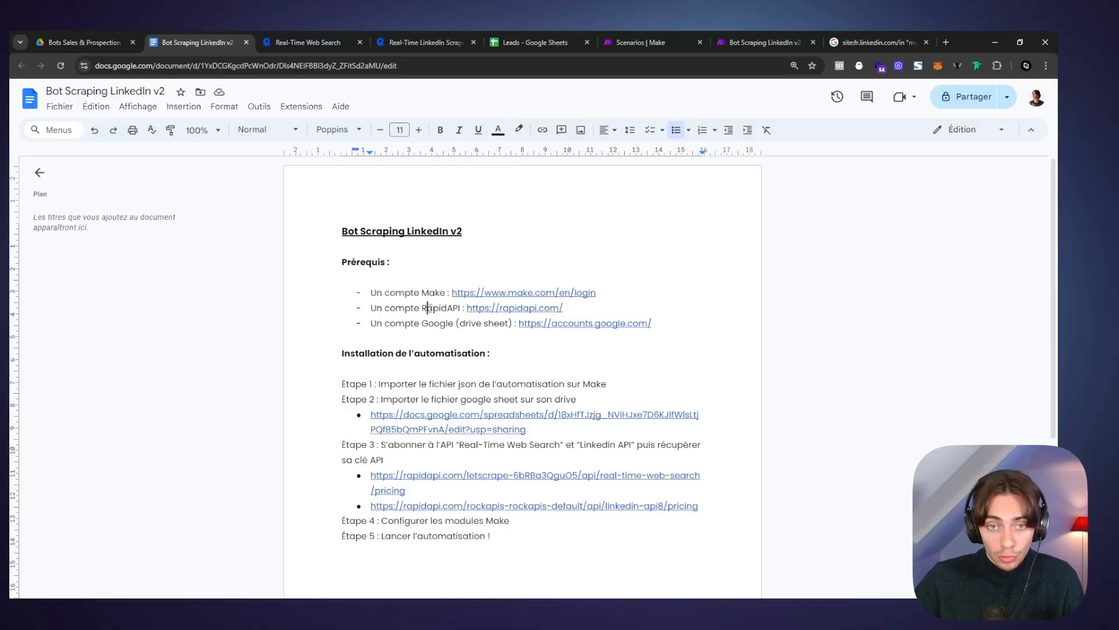
Step: Switch to RapidAPI, go from the Real-Time Web Search pricing page to the marketplace home, and browse the listed APIs
{"action": "left_click", "coordinate": [291, 41]}
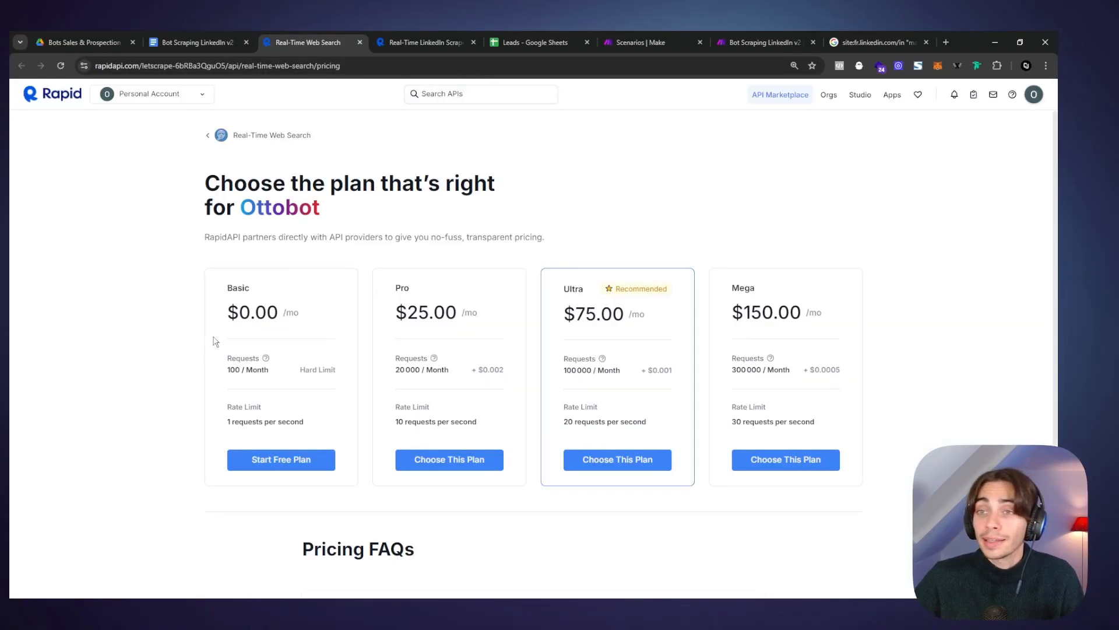
{"action": "left_click", "coordinate": [55, 93]}
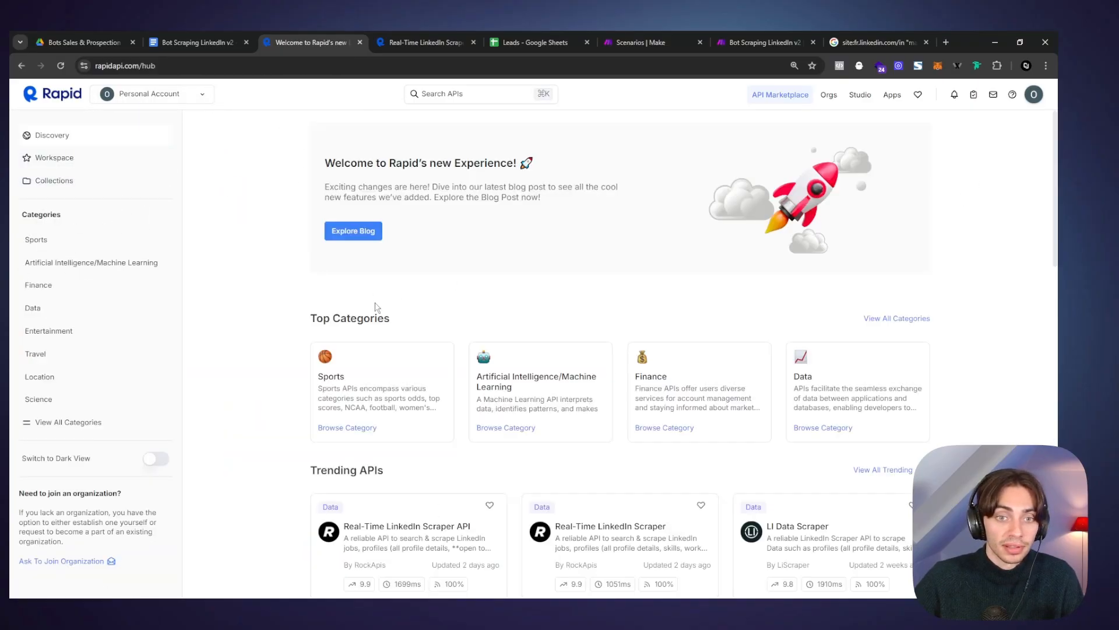
{"action": "scroll", "coordinate": [295, 320], "scroll_direction": "down", "scroll_amount": 4}
{"action": "scroll", "coordinate": [315, 297], "scroll_direction": "down", "scroll_amount": 2}
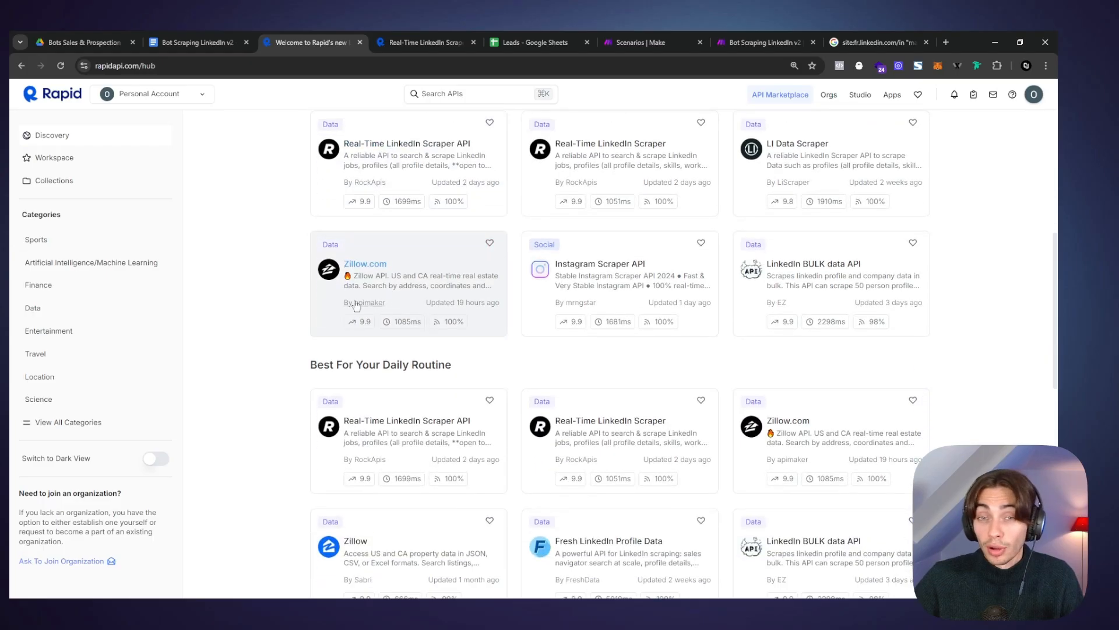
{"action": "scroll", "coordinate": [303, 297], "scroll_direction": "down", "scroll_amount": 1}
{"action": "scroll", "coordinate": [271, 315], "scroll_direction": "down", "scroll_amount": 2}
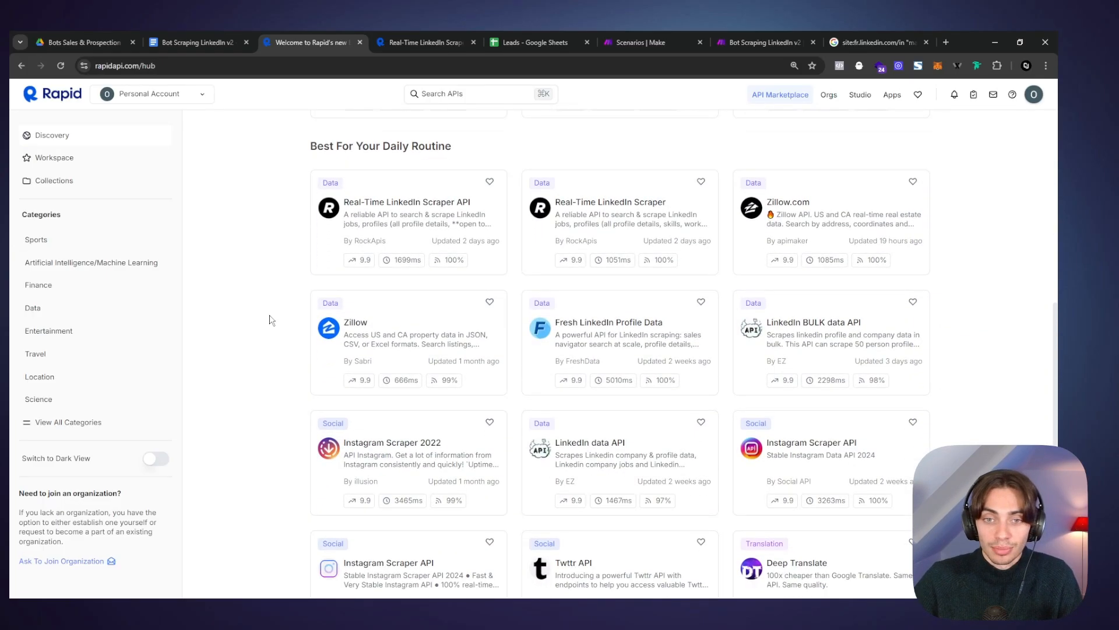
{"action": "scroll", "coordinate": [272, 319], "scroll_direction": "up", "scroll_amount": 2}
{"action": "scroll", "coordinate": [266, 315], "scroll_direction": "up", "scroll_amount": 8}
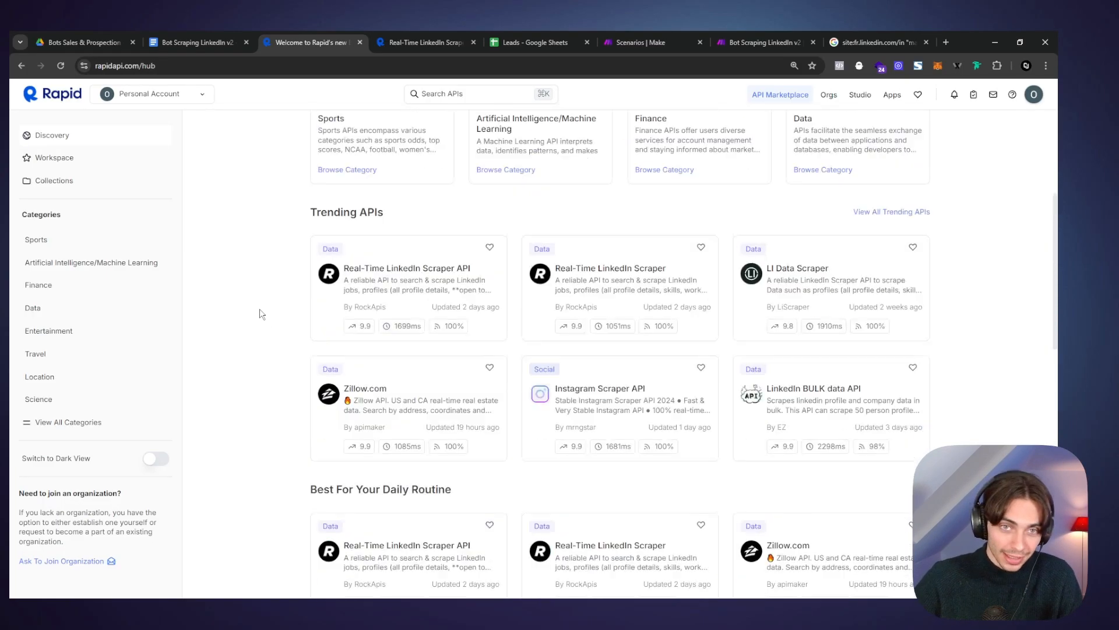
Step: Check the RapidAPI and Google account prerequisites in the Google Docs guide against the RapidAPI site
{"action": "left_click", "coordinate": [222, 41]}
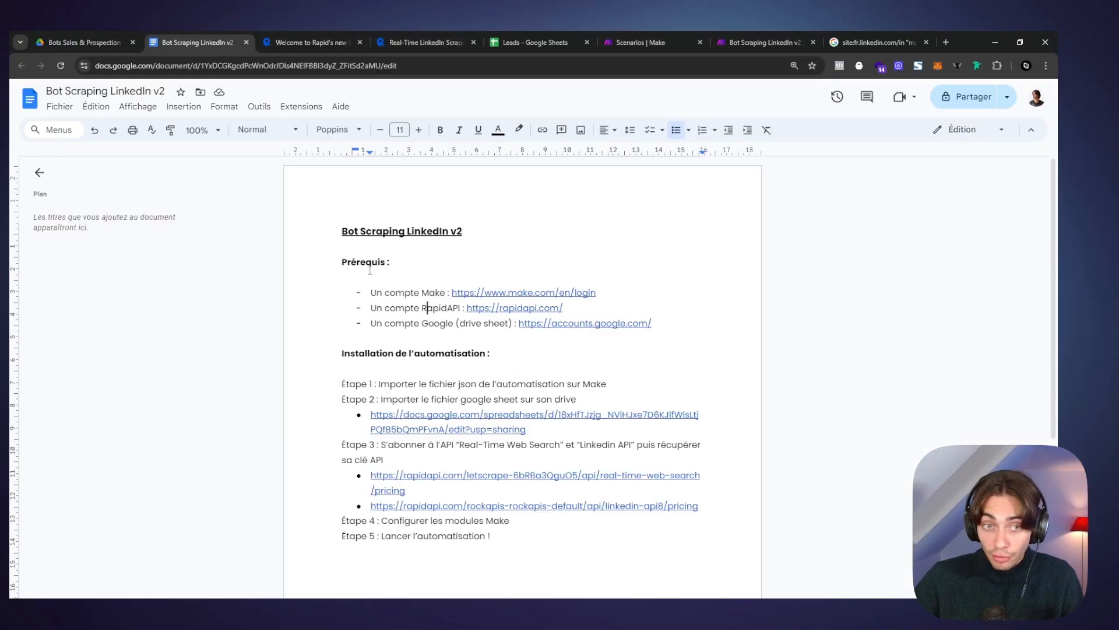
{"action": "left_click", "coordinate": [313, 40]}
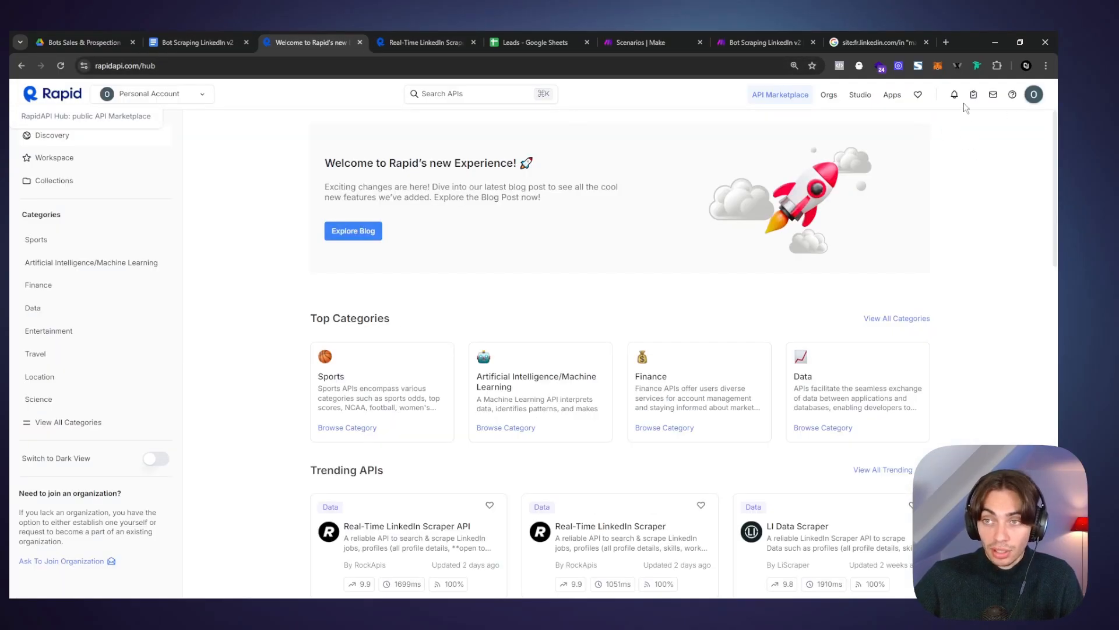
{"action": "left_click", "coordinate": [215, 30]}
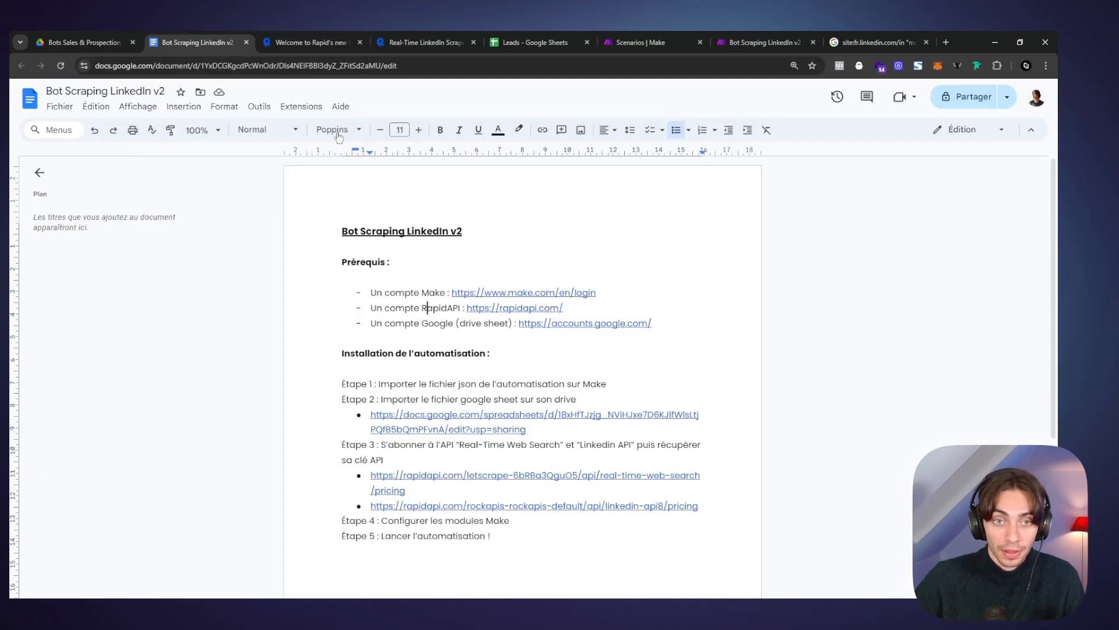
{"action": "left_click", "coordinate": [430, 323]}
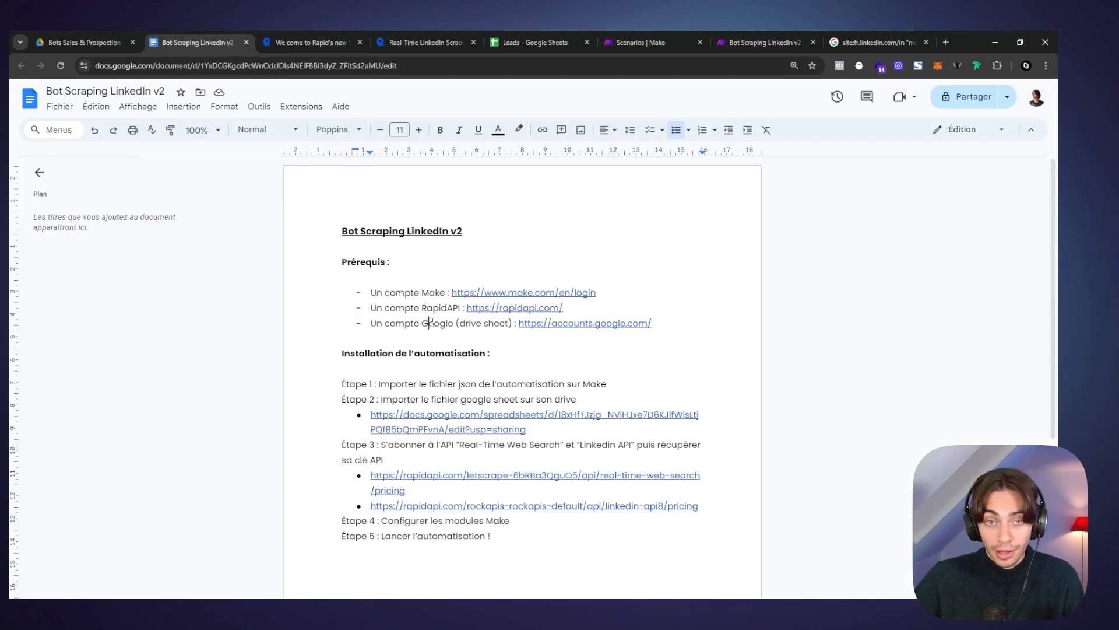
Step: Consult the JSON import step in the guide, switch to the Make scenarios list, and create a new scenario
{"action": "left_click", "coordinate": [630, 375]}
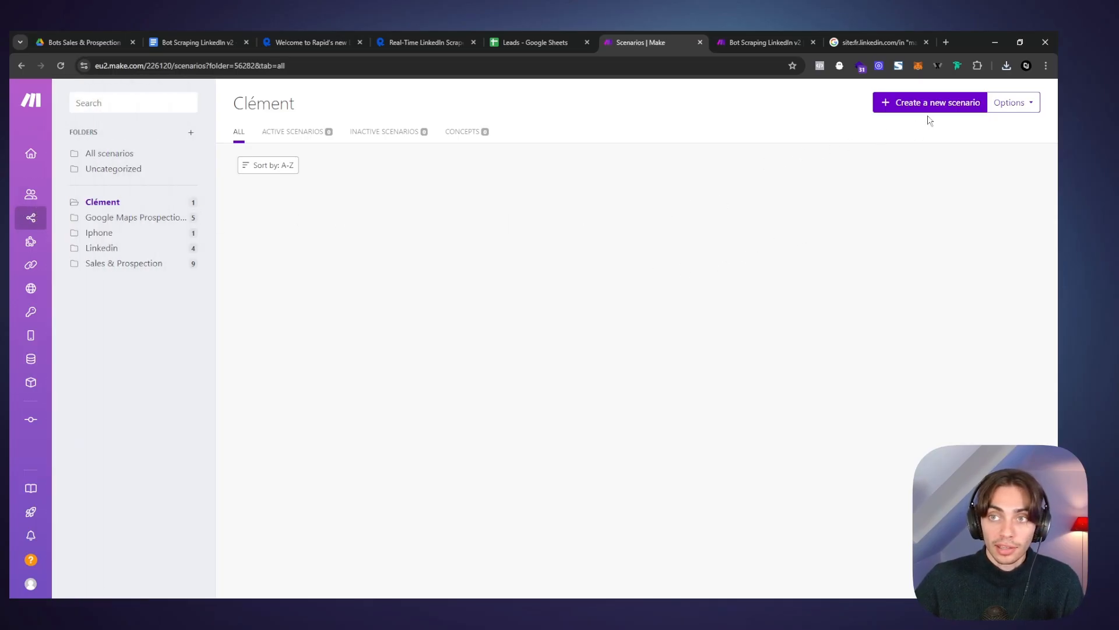
{"action": "left_click", "coordinate": [930, 104]}
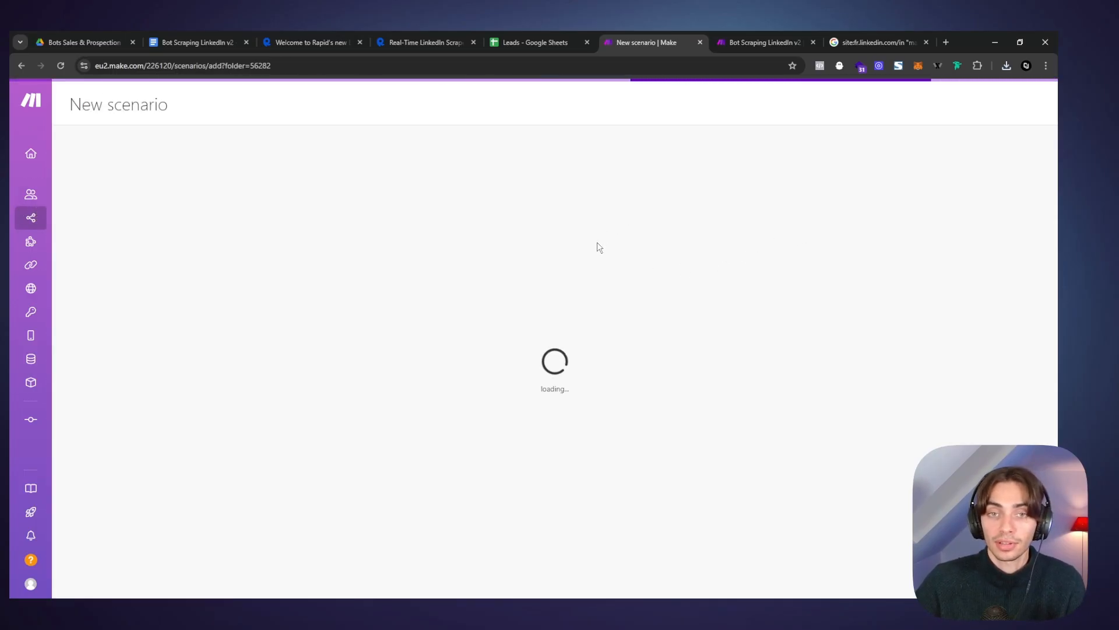
Step: Open the blueprint import for the new scenario and select blueprint.json in the Téléchargements folder
{"action": "left_click", "coordinate": [757, 42]}
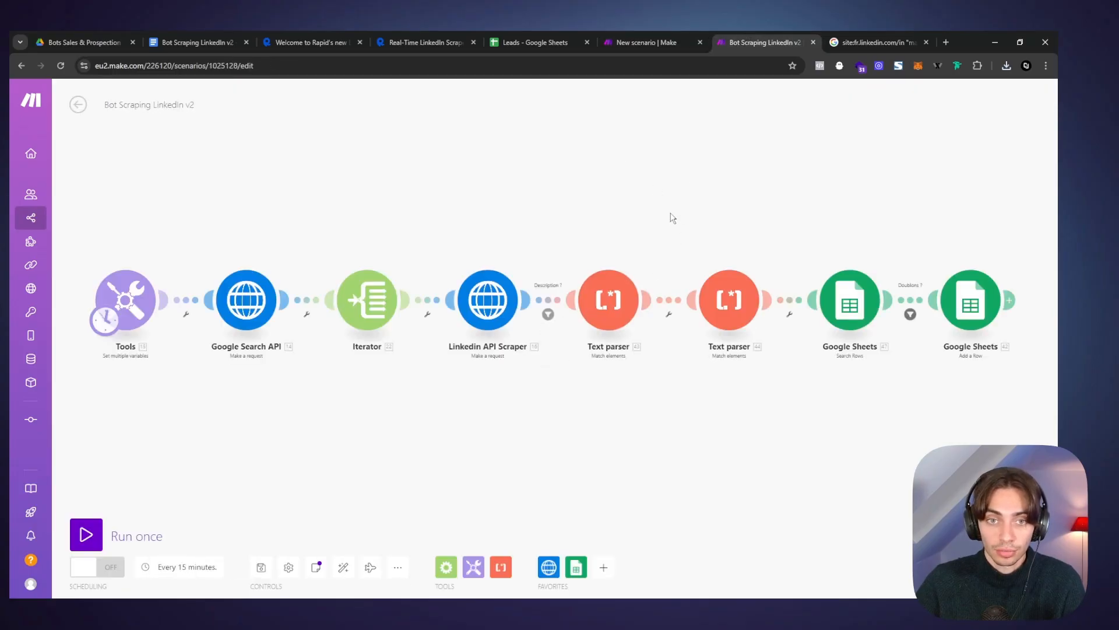
{"action": "left_click", "coordinate": [647, 42]}
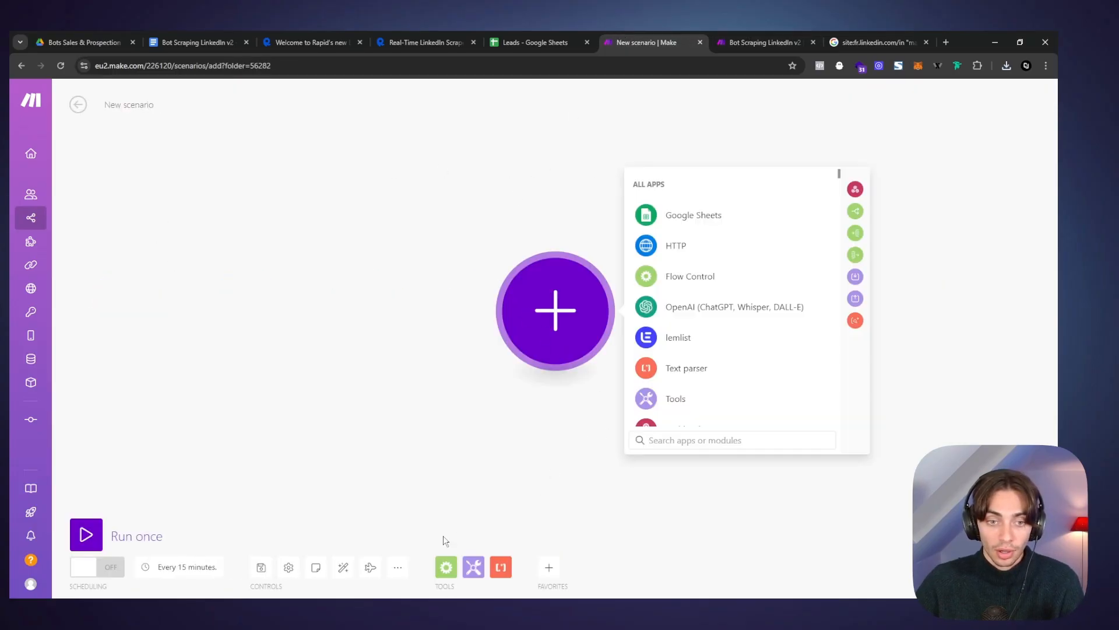
{"action": "left_click", "coordinate": [399, 568]}
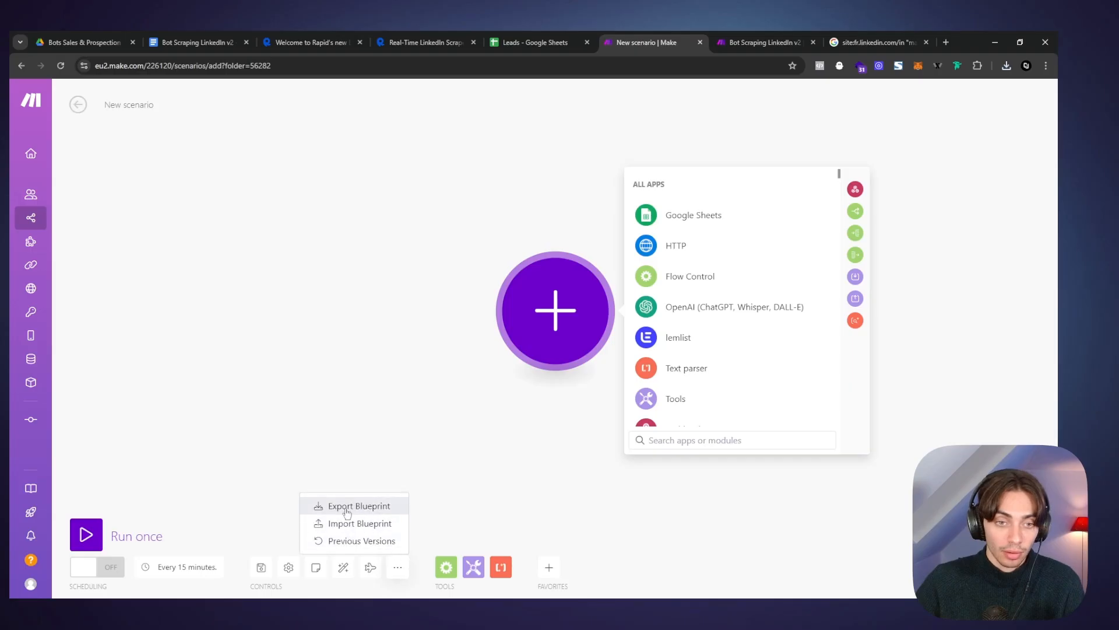
{"action": "left_click", "coordinate": [354, 520]}
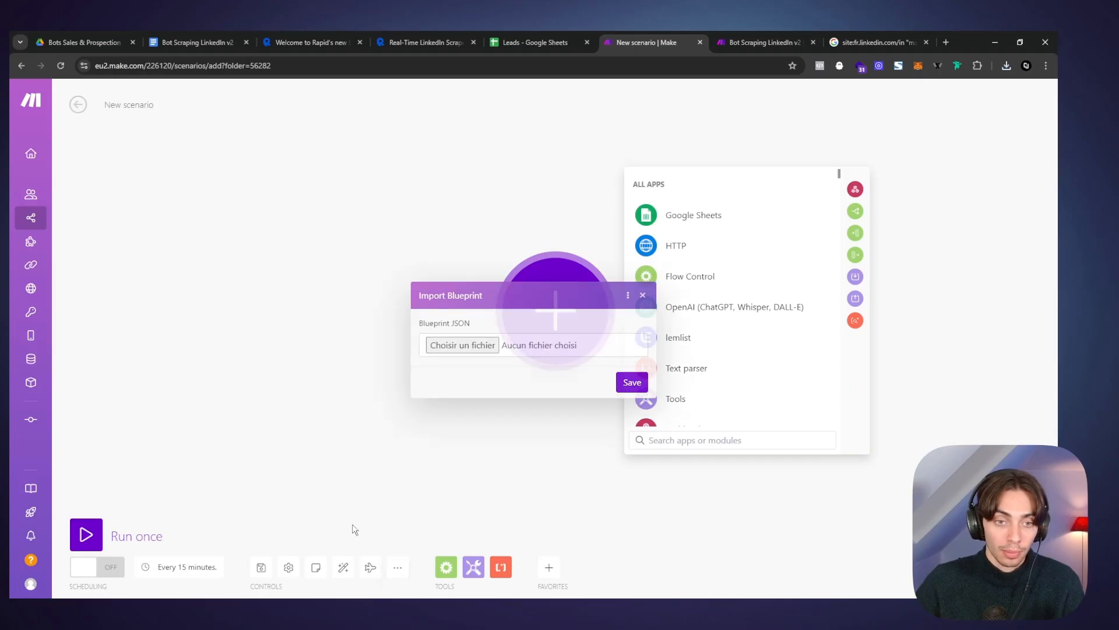
{"action": "left_click", "coordinate": [482, 345]}
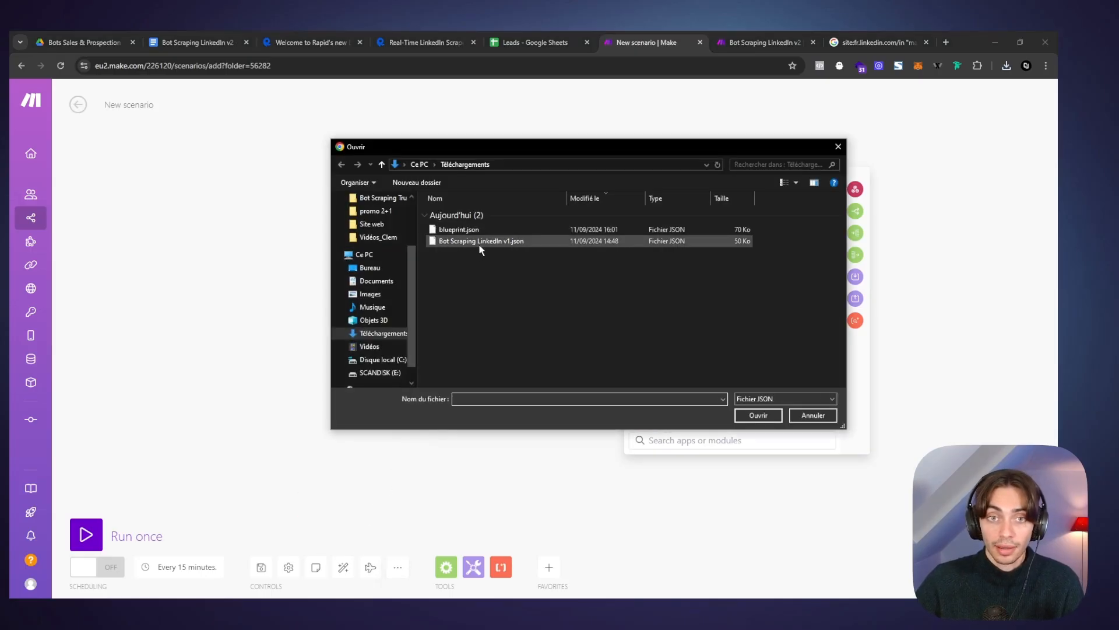
{"action": "left_click", "coordinate": [466, 233]}
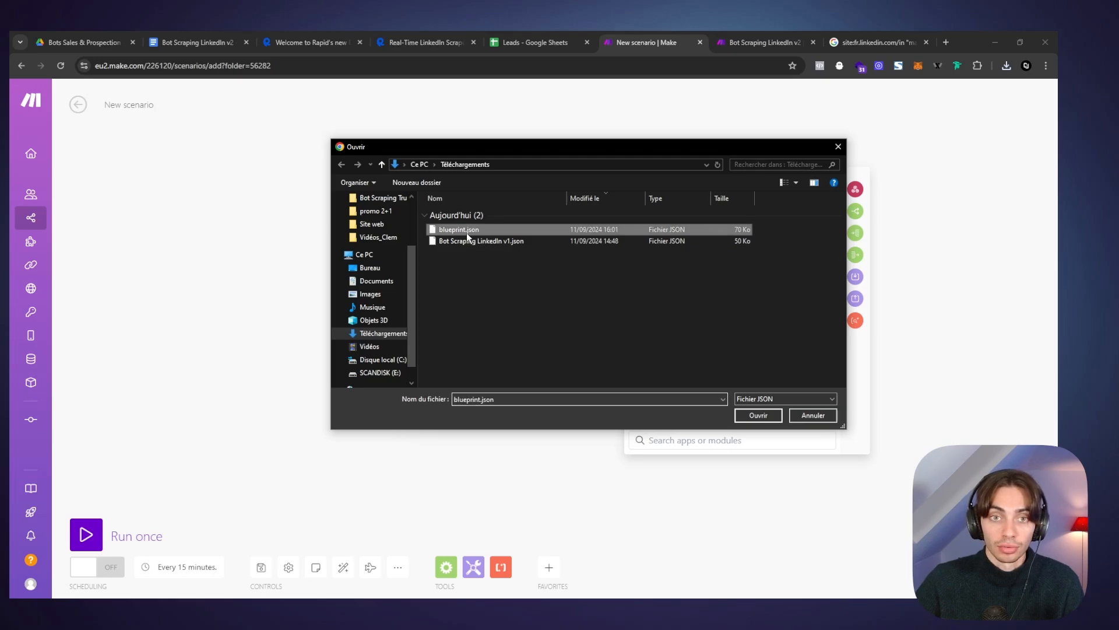
Step: Check the name of the existing Bot Scraping LinkedIn v2 scenario and return to the new scenario
{"action": "left_click", "coordinate": [741, 36]}
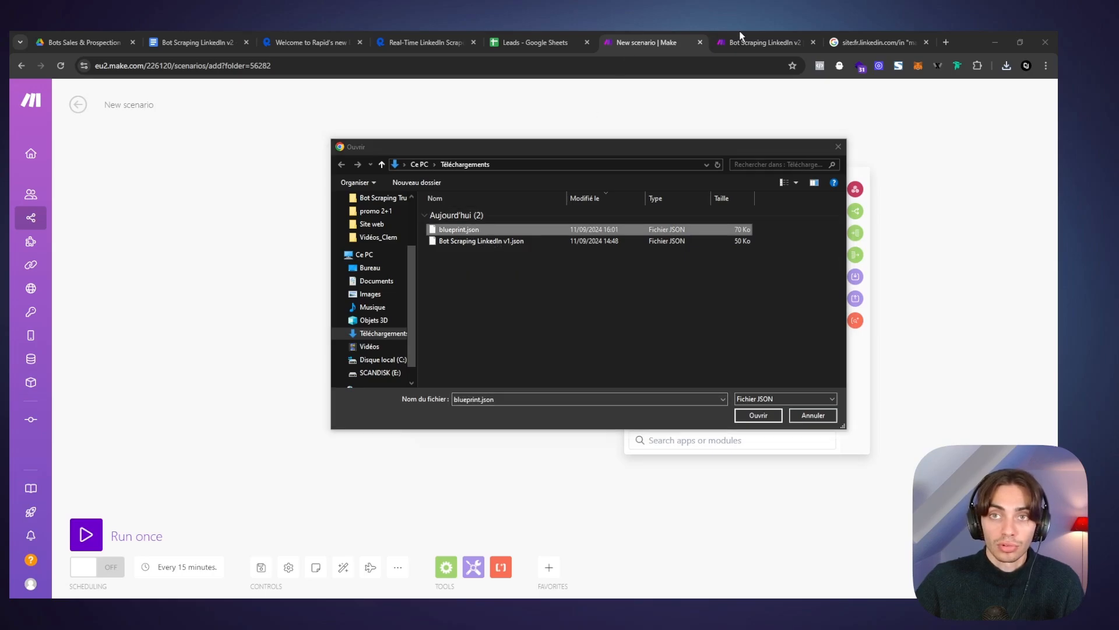
{"action": "left_click", "coordinate": [754, 39]}
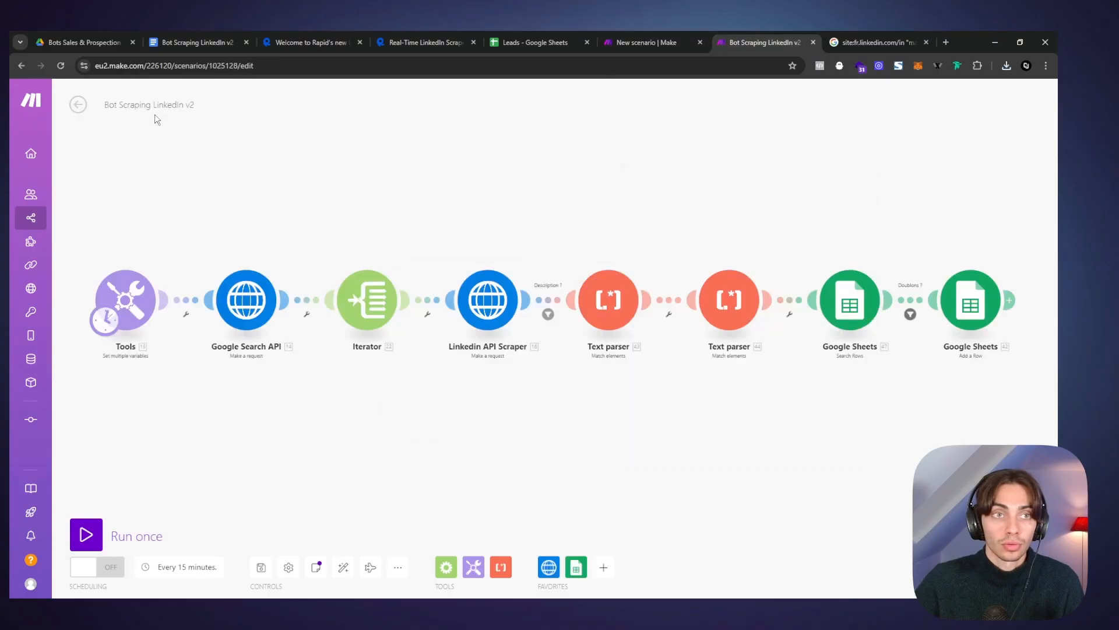
{"action": "triple_click", "coordinate": [166, 105]}
{"action": "left_click", "coordinate": [642, 43]}
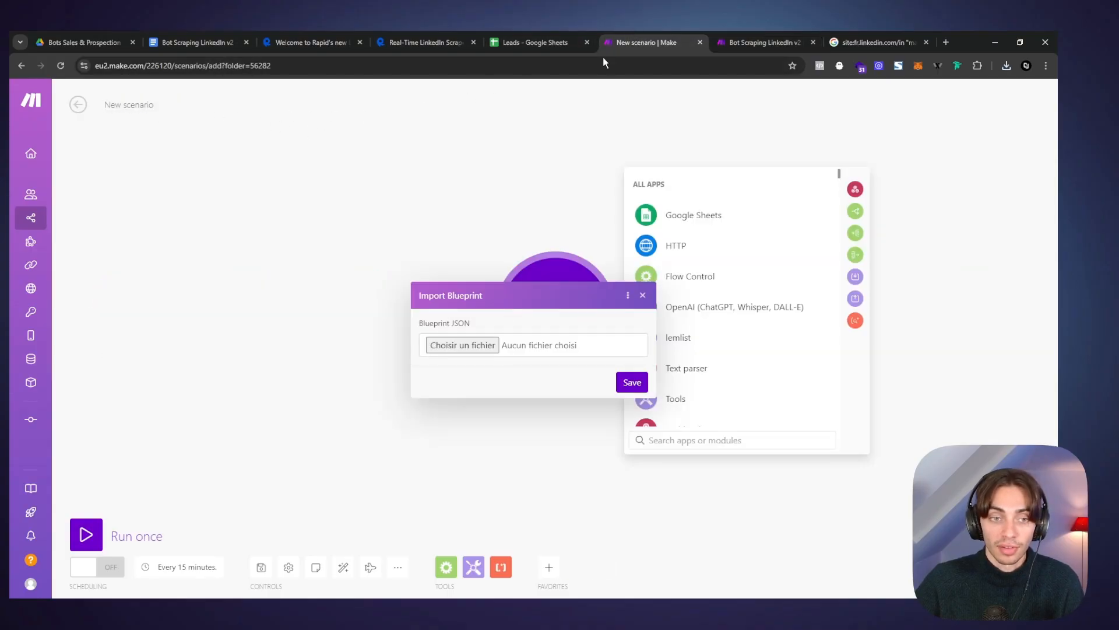
Step: Try to import blueprint.json into the new scenario, reopening the file choice and rechecking the existing scenario before saving
{"action": "left_click", "coordinate": [460, 345]}
{"action": "left_click", "coordinate": [457, 230]}
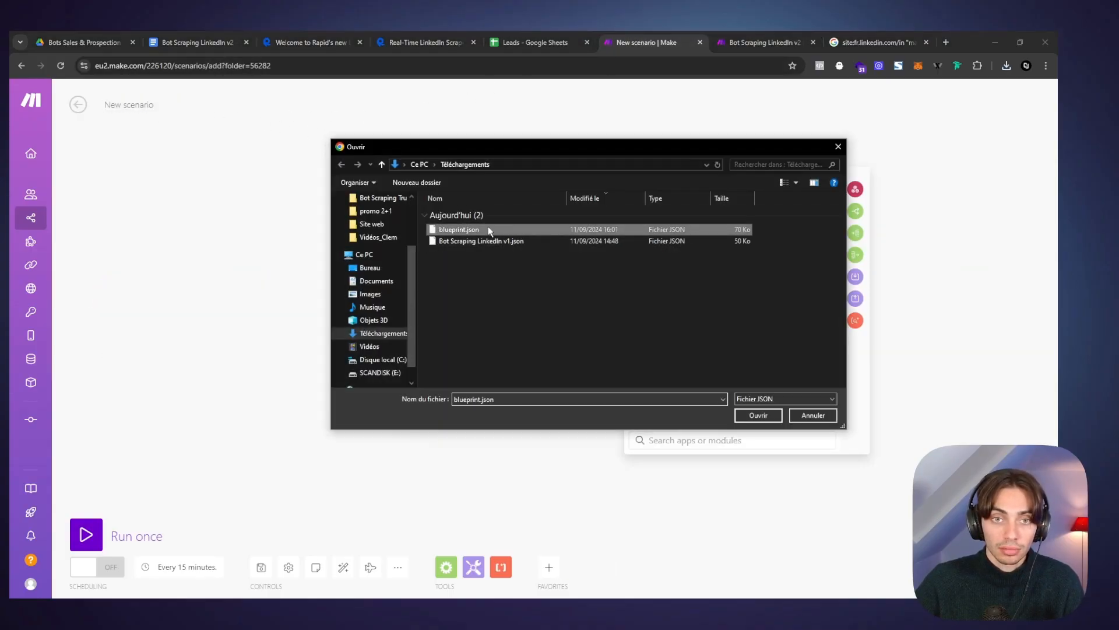
{"action": "left_click", "coordinate": [752, 418]}
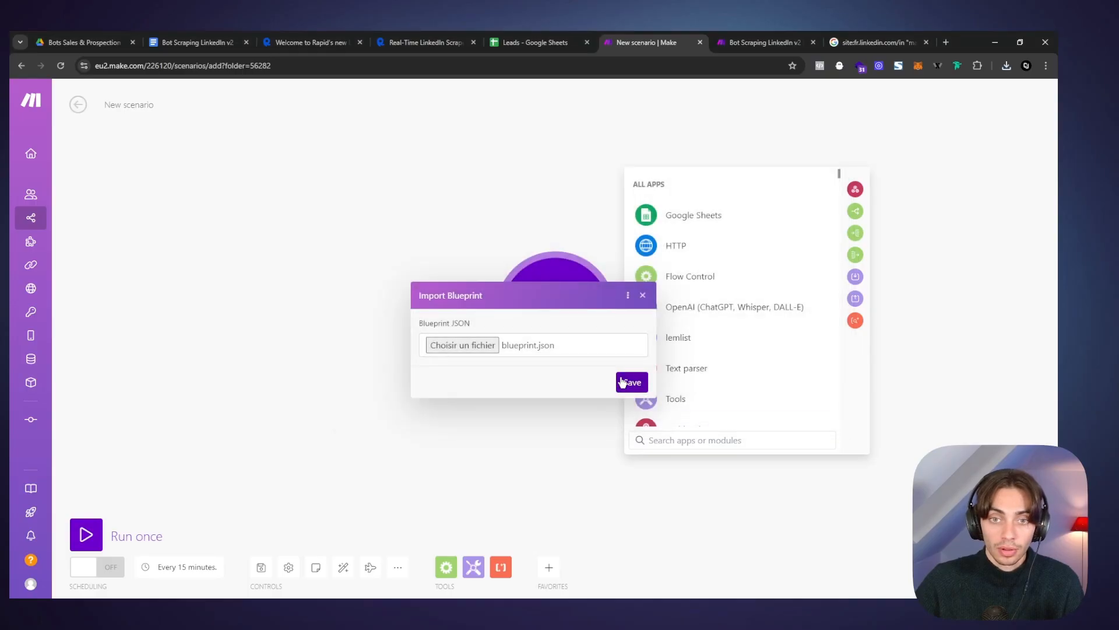
{"action": "left_click", "coordinate": [516, 345]}
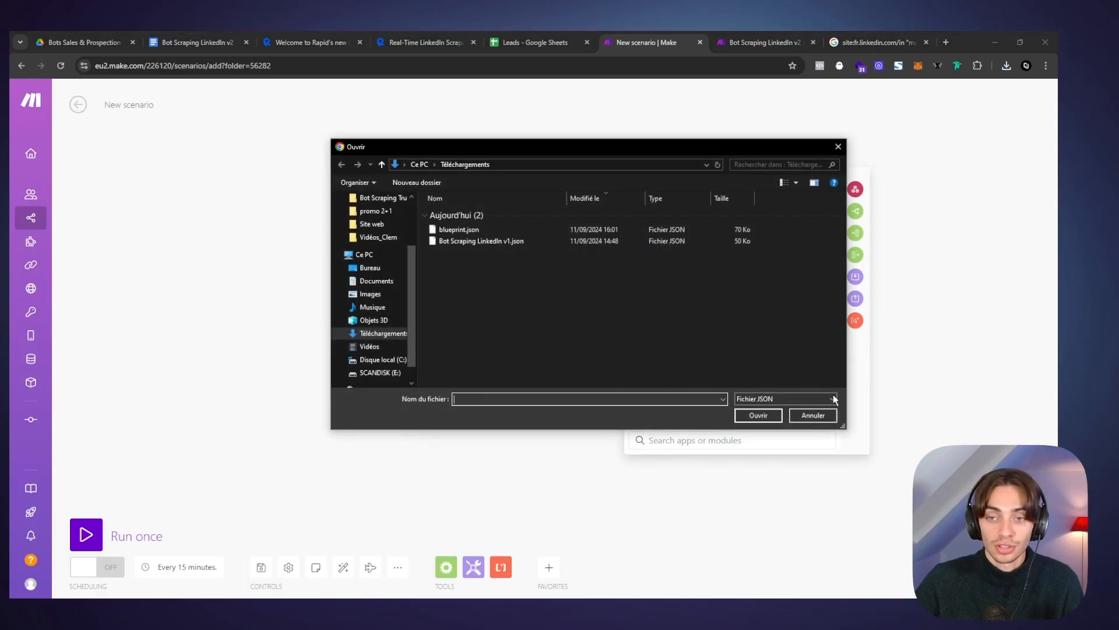
{"action": "left_click", "coordinate": [814, 416]}
{"action": "left_click", "coordinate": [777, 41]}
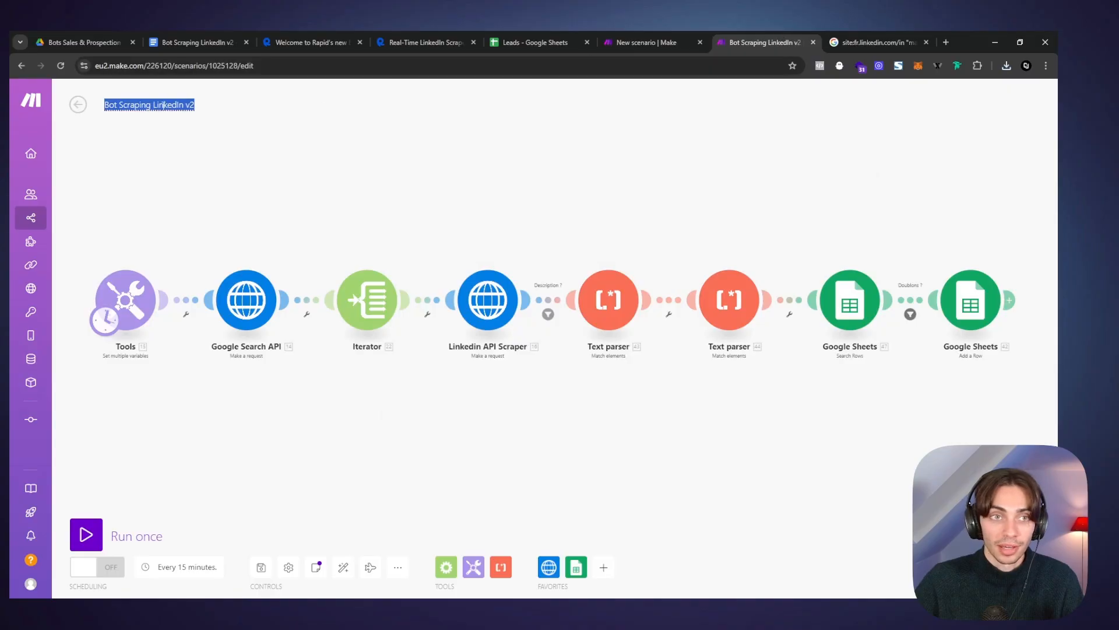
{"action": "left_click", "coordinate": [673, 40]}
{"action": "left_click", "coordinate": [633, 385]}
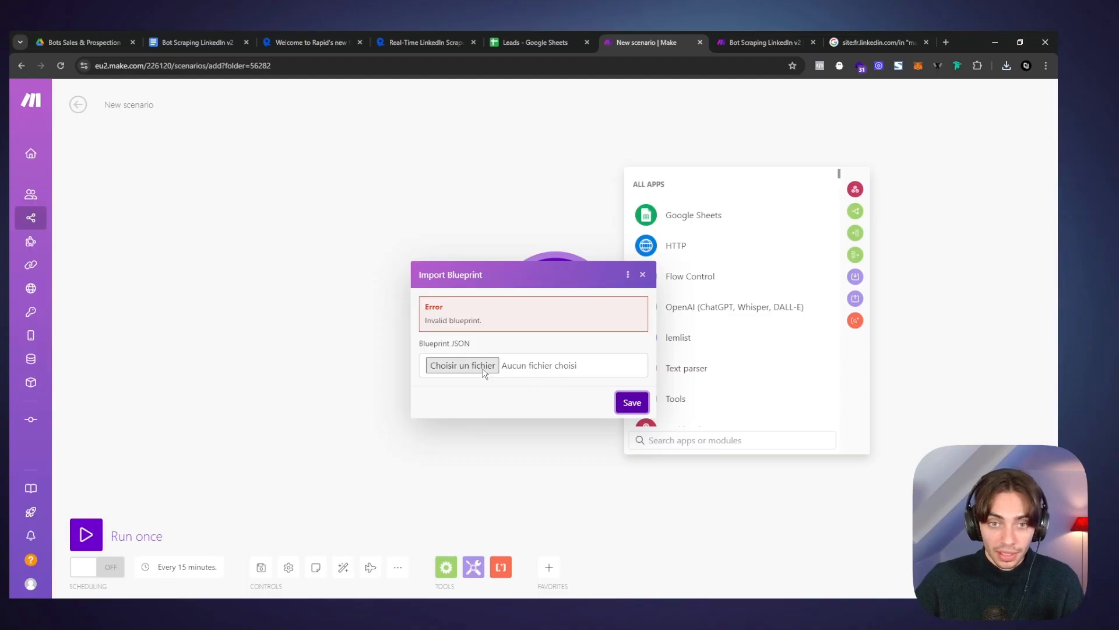
Step: Choose blueprint.json again as the Blueprint JSON file and save the import into the new scenario
{"action": "left_click", "coordinate": [463, 365]}
{"action": "left_click", "coordinate": [459, 229]}
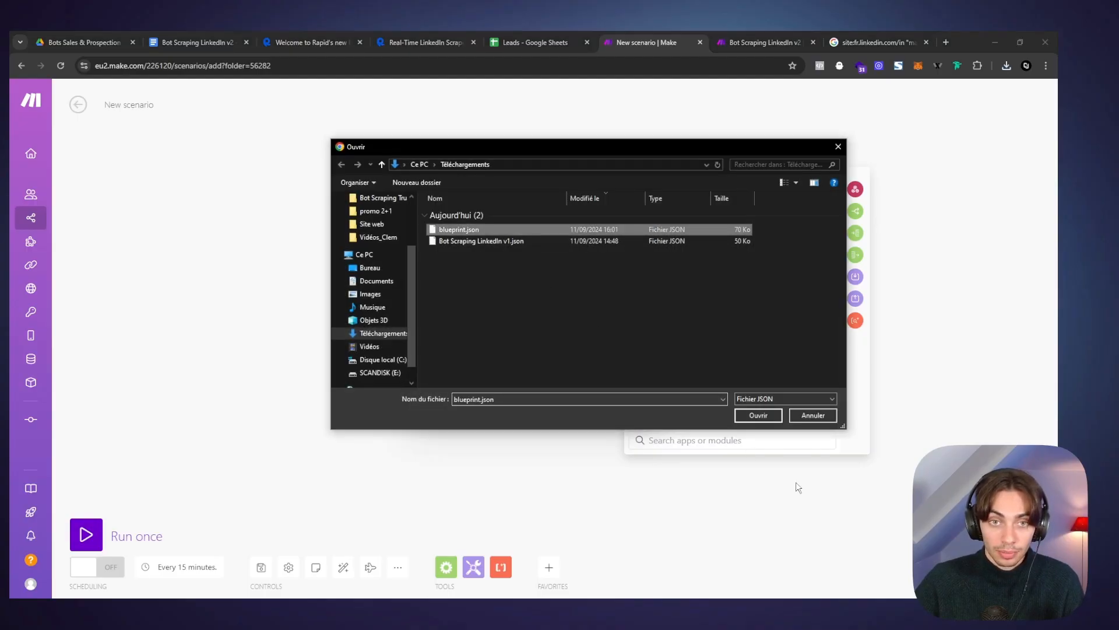
{"action": "left_click", "coordinate": [758, 415]}
{"action": "left_click", "coordinate": [637, 402]}
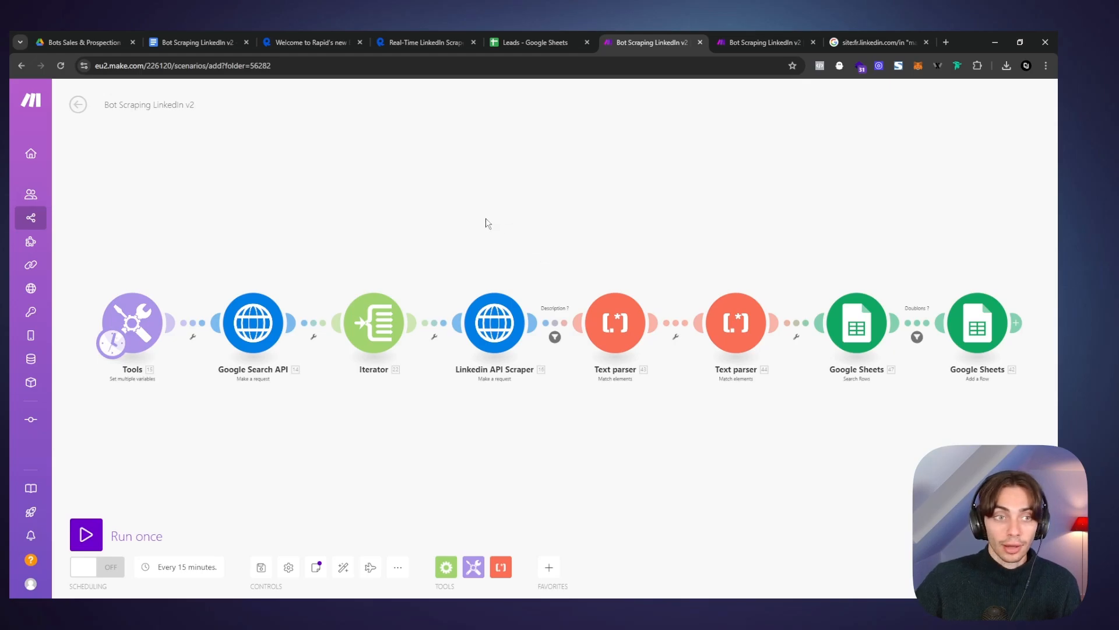
Step: Consult the guide's Google Sheets import step and view the copy options for the Leads spreadsheet, leaving without creating a copy
{"action": "left_click", "coordinate": [303, 41]}
{"action": "left_click", "coordinate": [208, 35]}
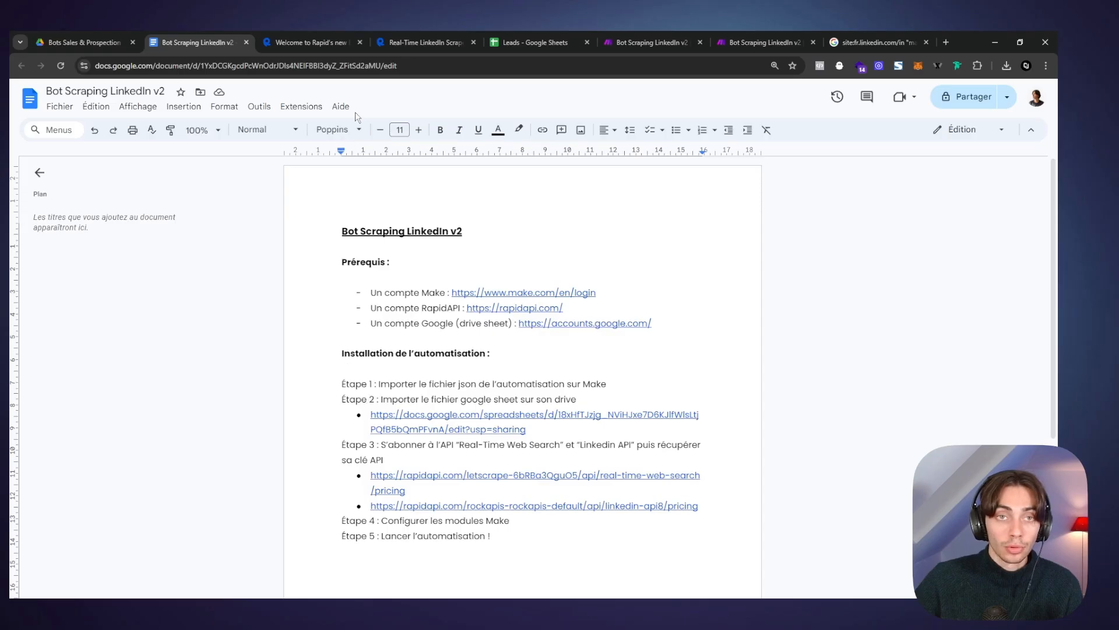
{"action": "left_click", "coordinate": [533, 39]}
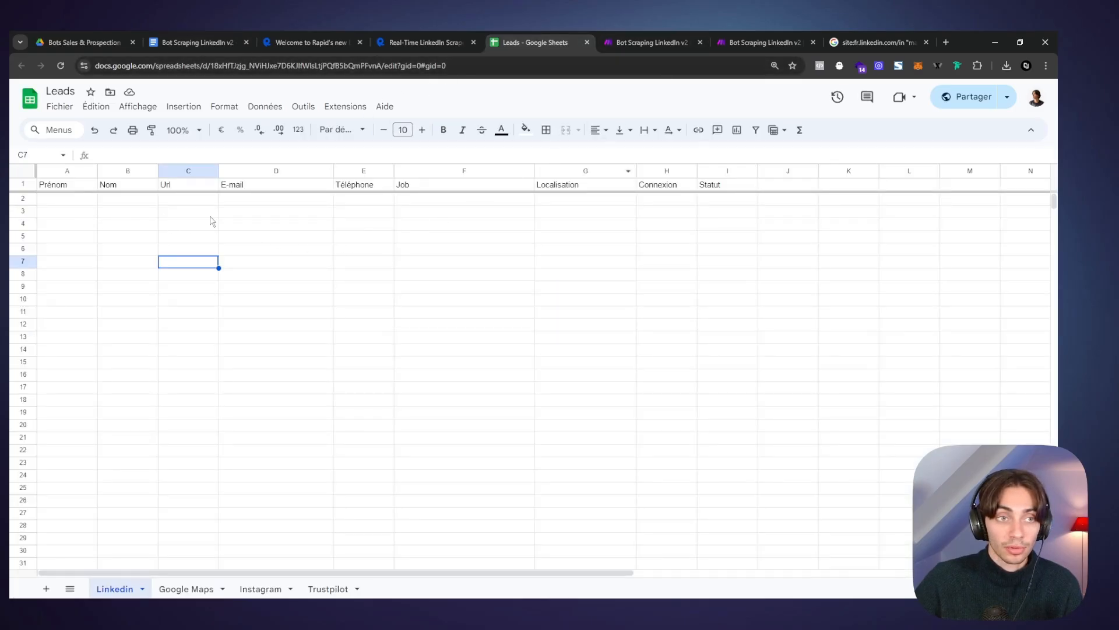
{"action": "left_click", "coordinate": [61, 106]}
{"action": "left_click", "coordinate": [130, 184]}
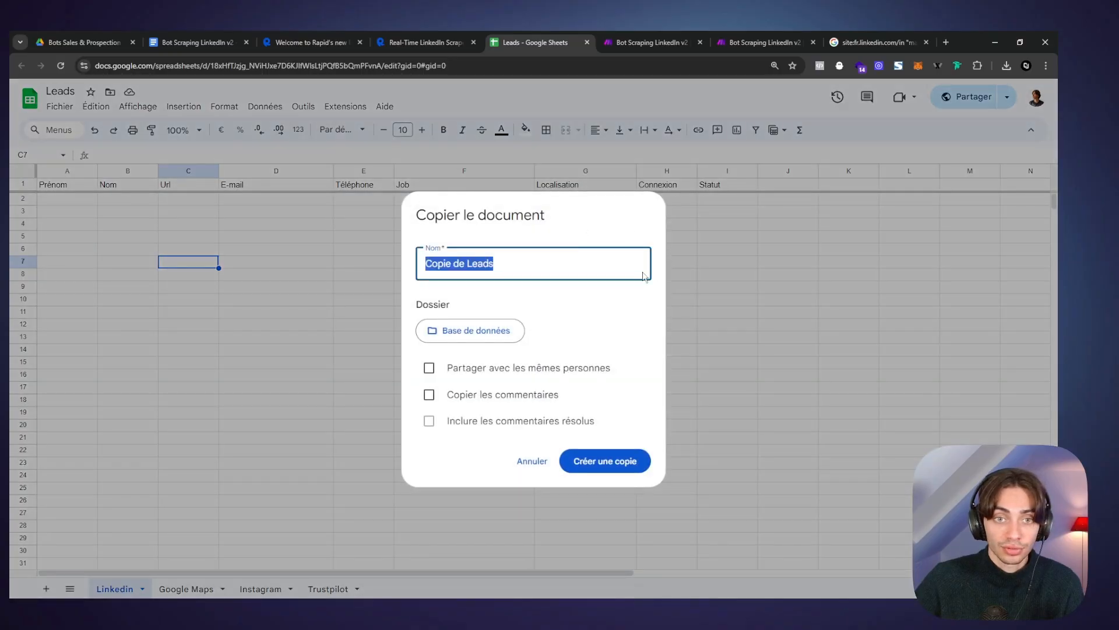
{"action": "left_click", "coordinate": [469, 266]}
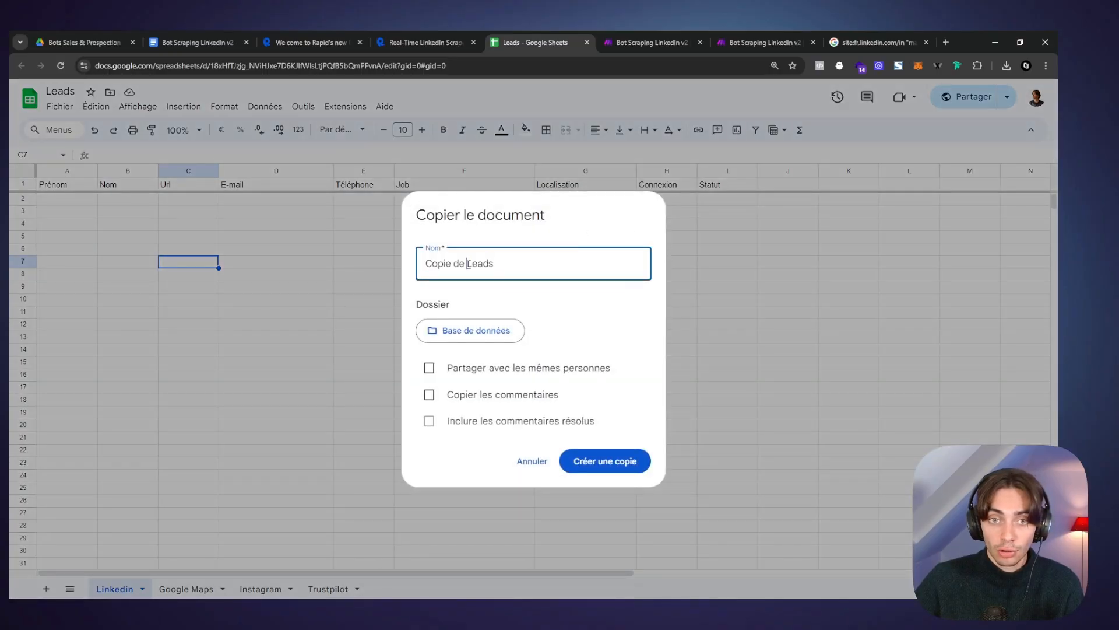
{"action": "left_click", "coordinate": [541, 464]}
Step: Review the API subscription step in the guide and the Real-Time LinkedIn Scraper pricing plans on RapidAPI
{"action": "left_click", "coordinate": [202, 36]}
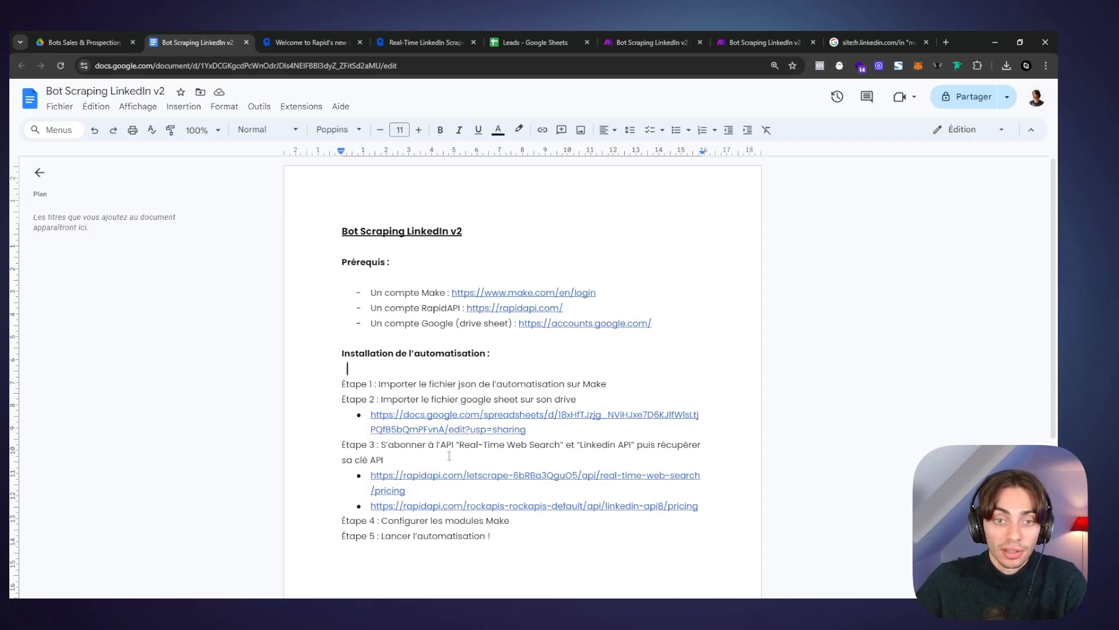
{"action": "left_click", "coordinate": [334, 35]}
{"action": "left_click", "coordinate": [385, 37]}
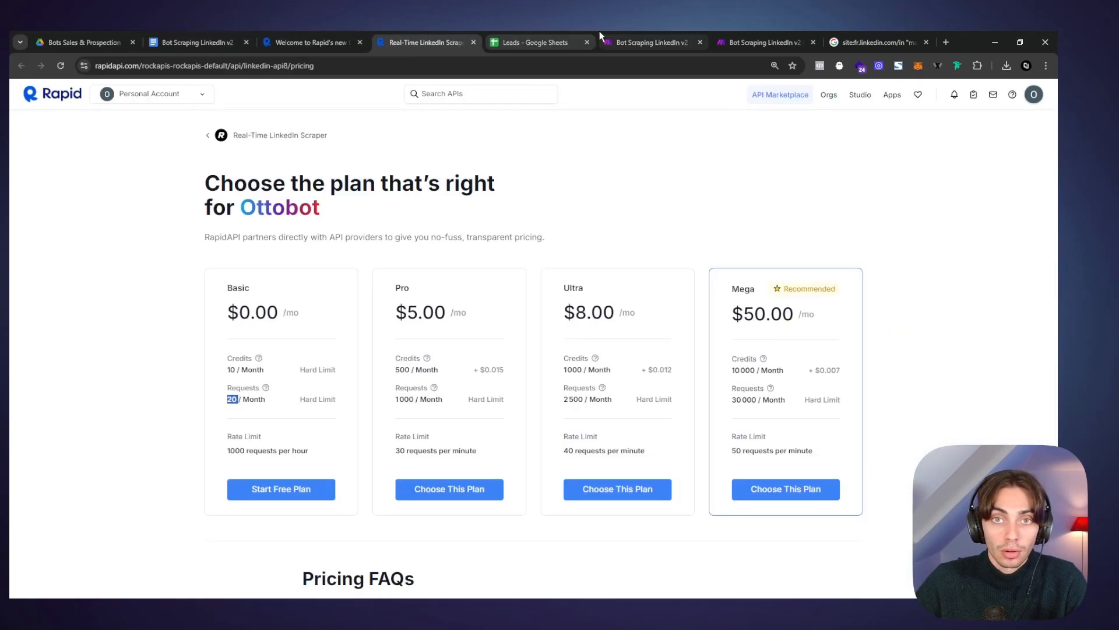
Step: Switch to the imported Make scenario and clear the X-RapidAPI-Key header value in the Google Search API module
{"action": "left_click", "coordinate": [646, 37]}
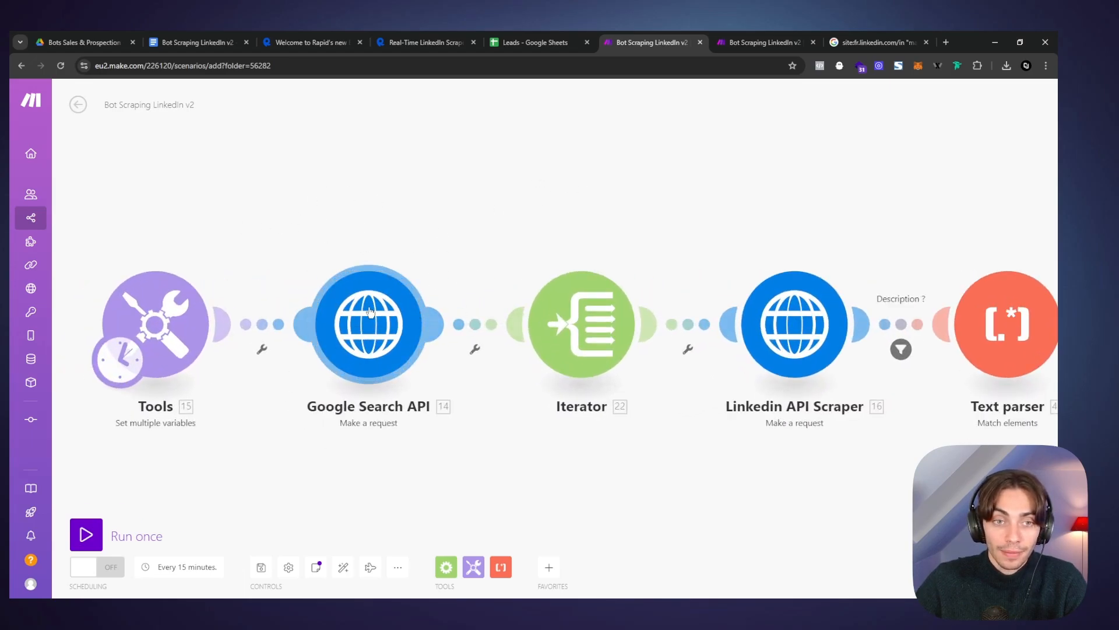
{"action": "left_click_drag", "start_coordinate": [627, 198], "coordinate": [585, 187]}
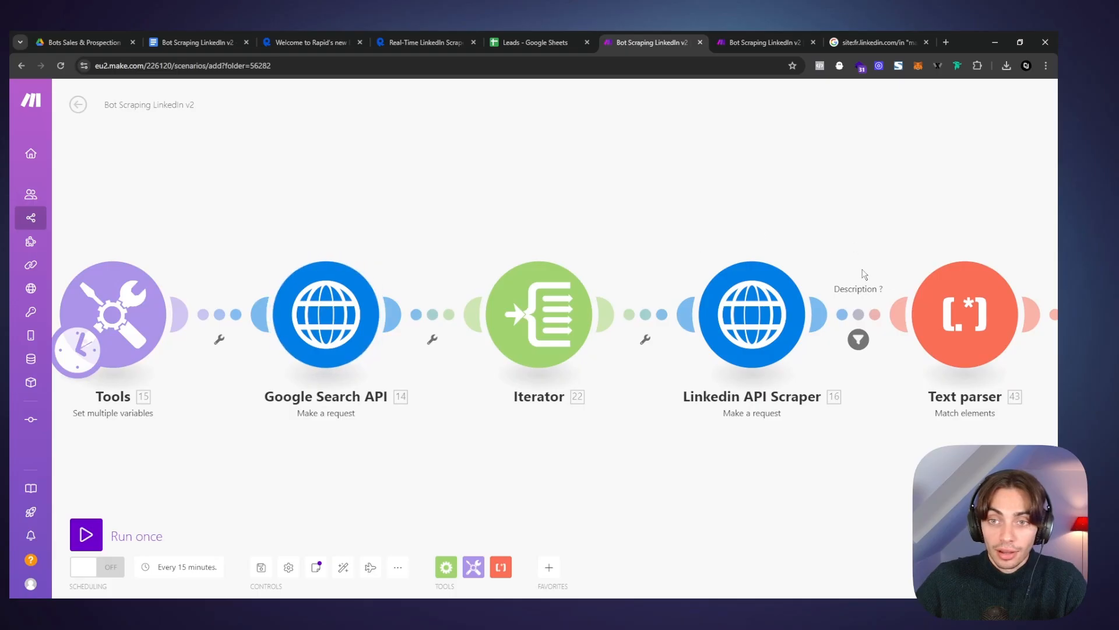
{"action": "scroll", "coordinate": [757, 244], "scroll_direction": "down", "scroll_amount": 1}
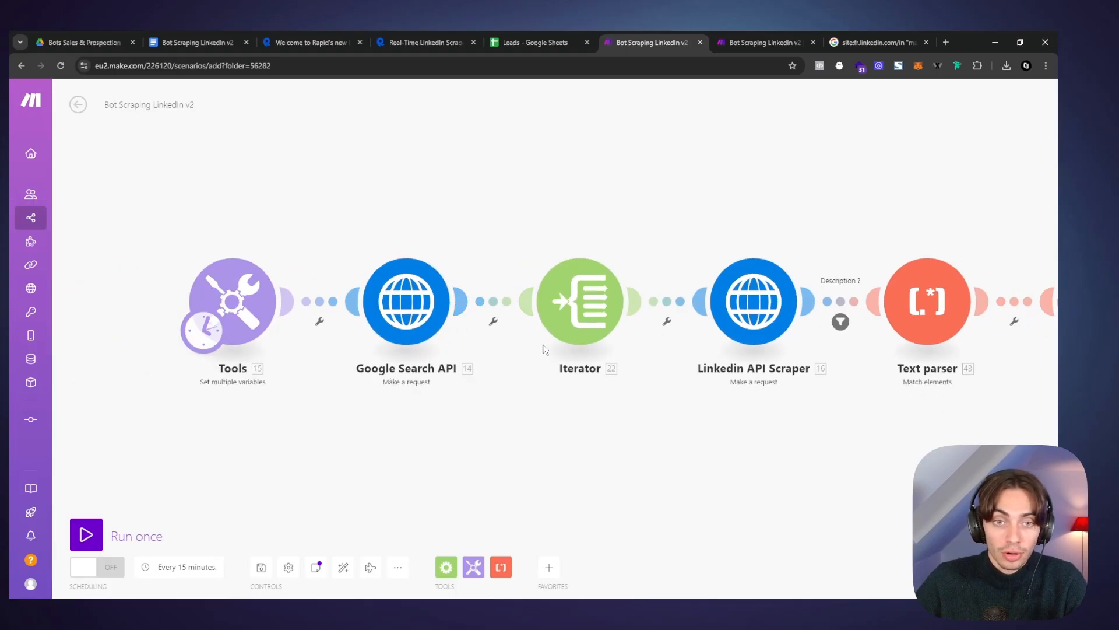
{"action": "scroll", "coordinate": [752, 233], "scroll_direction": "down", "scroll_amount": 2}
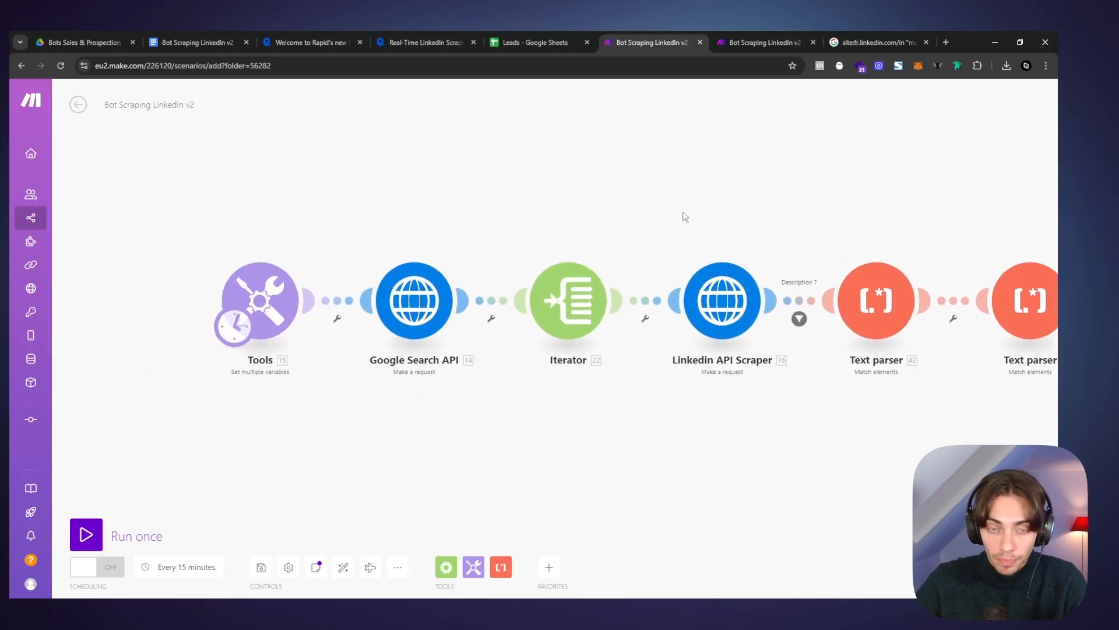
{"action": "left_click", "coordinate": [369, 283]}
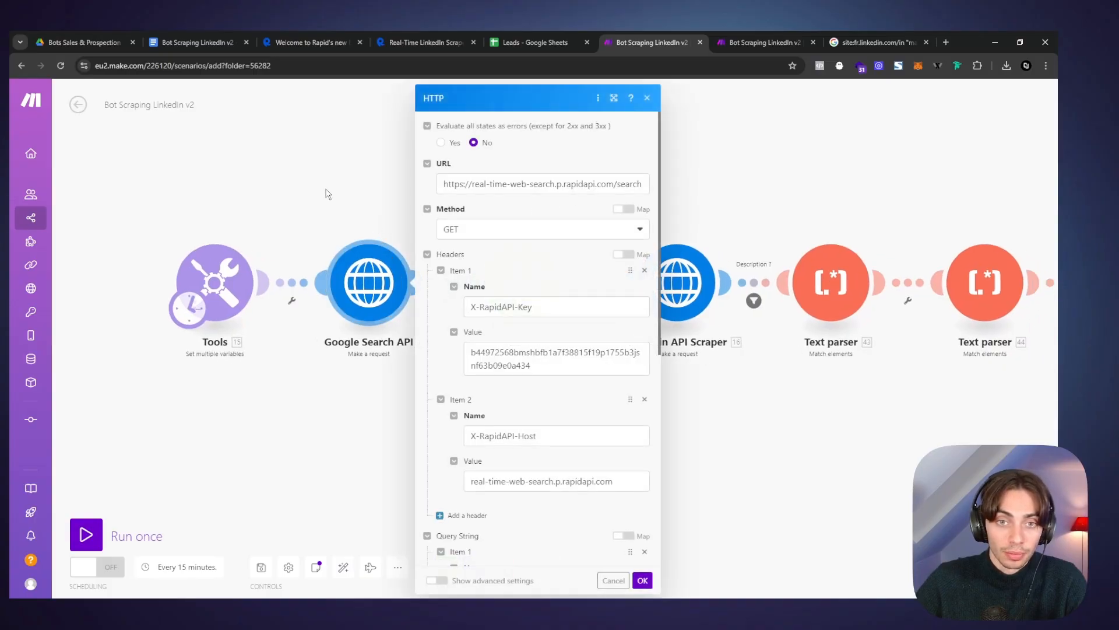
{"action": "left_click", "coordinate": [328, 194]}
{"action": "left_click", "coordinate": [364, 266]}
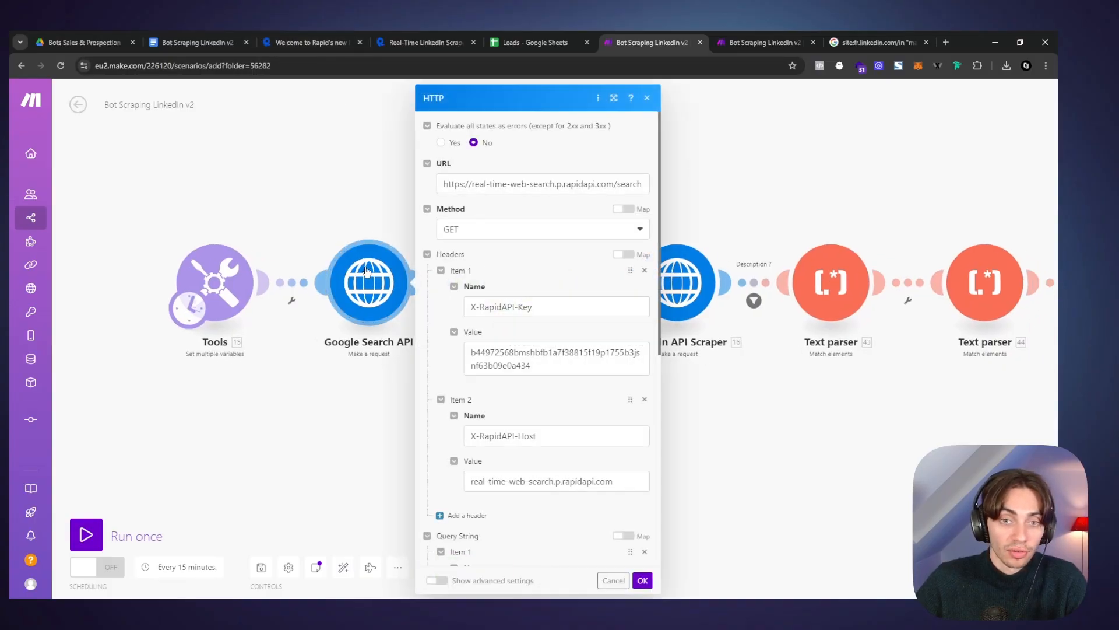
{"action": "triple_click", "coordinate": [516, 353]}
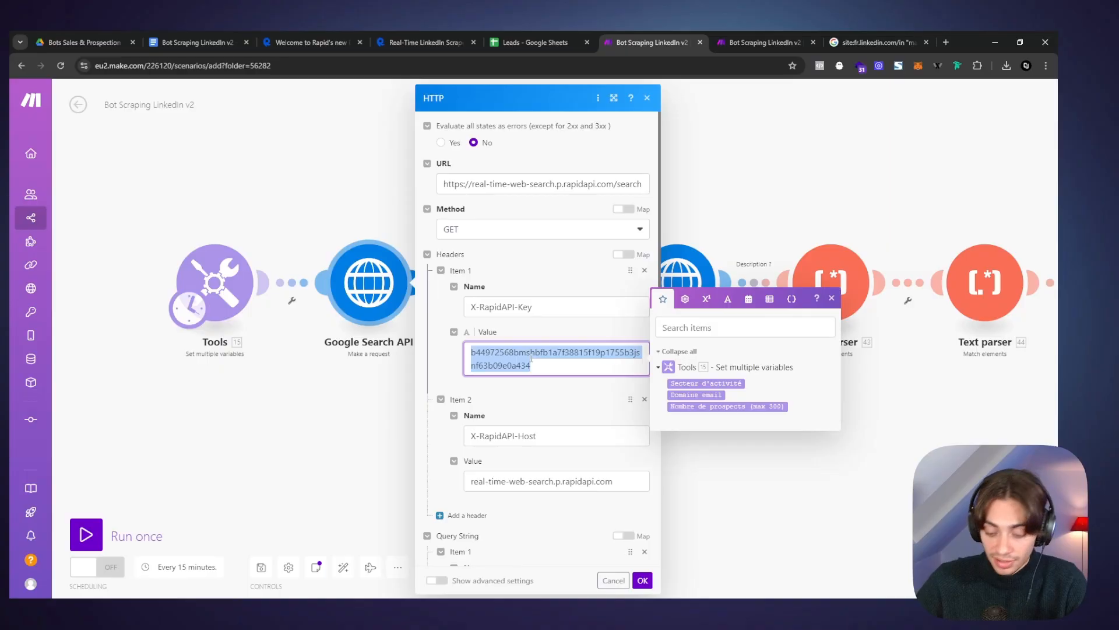
{"action": "key", "text": "BackSpace"}
{"action": "left_click", "coordinate": [644, 580]}
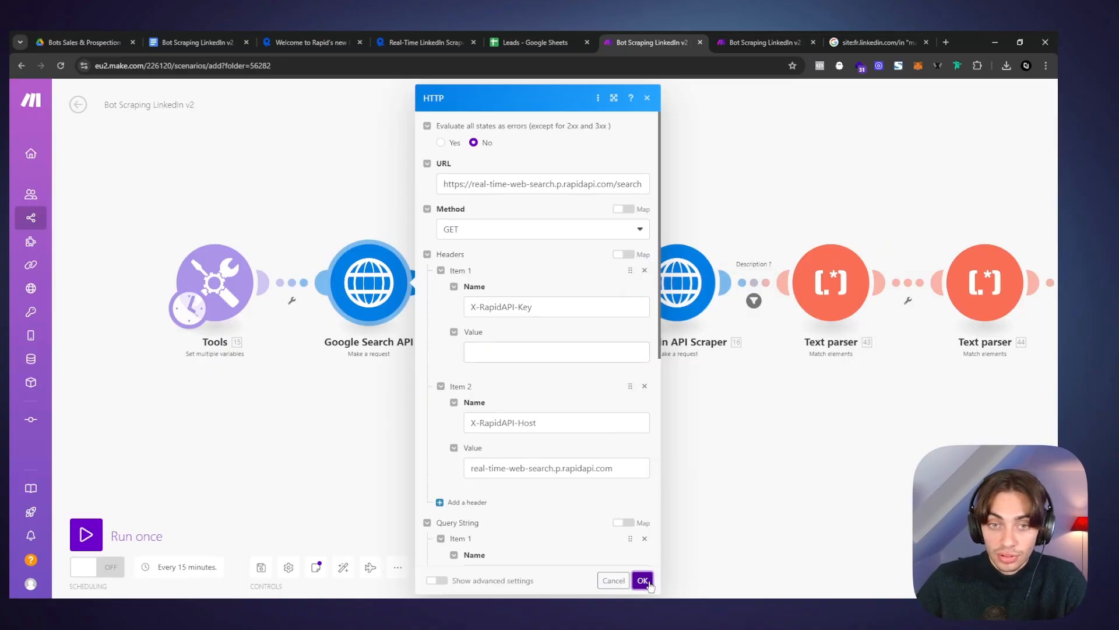
Step: Clear the X-RapidAPI-Key header value in the Linkedin API Scraper module and close its settings
{"action": "left_click", "coordinate": [679, 283]}
{"action": "triple_click", "coordinate": [839, 373]}
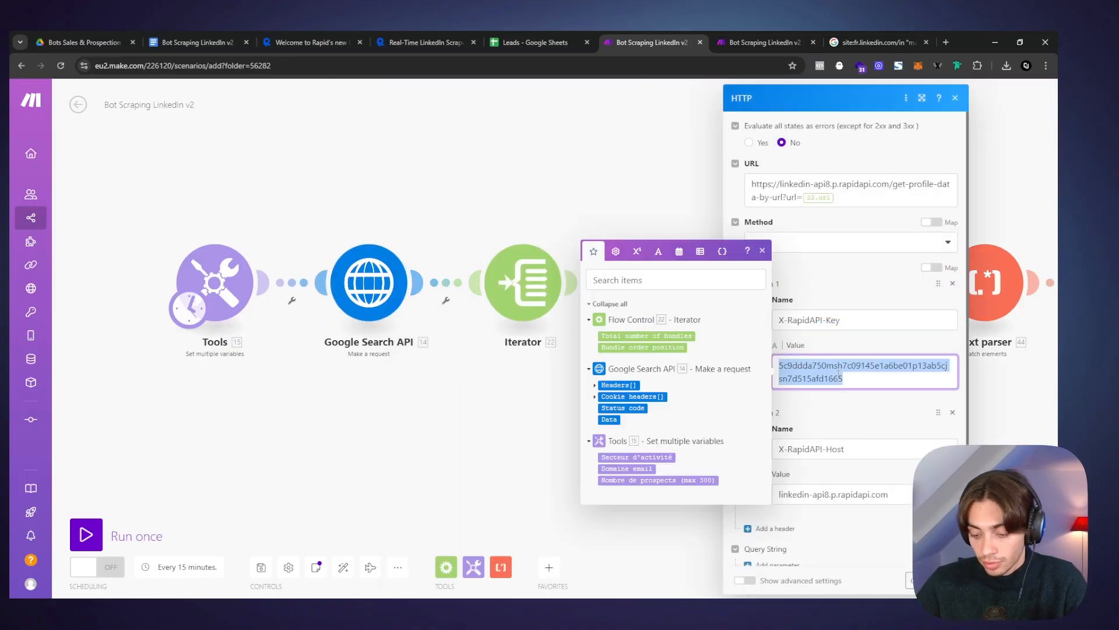
{"action": "key", "text": "BackSpace"}
{"action": "left_click", "coordinate": [320, 125]}
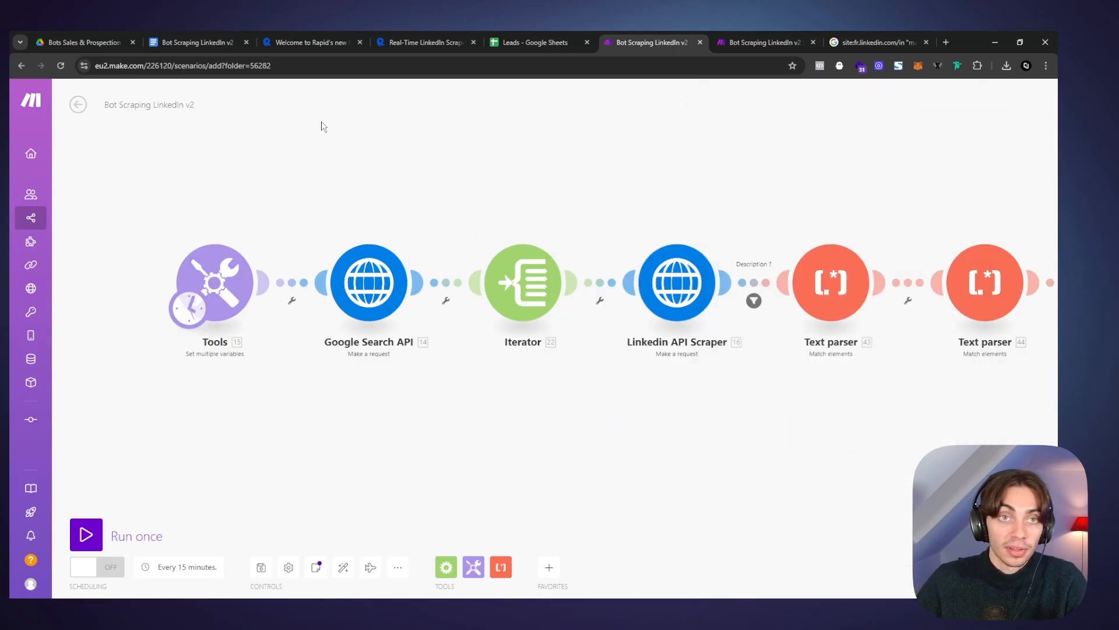
Step: Open the RapidAPI Real-Time Web Search pricing page from the link in the Google Docs guide
{"action": "left_click", "coordinate": [203, 39]}
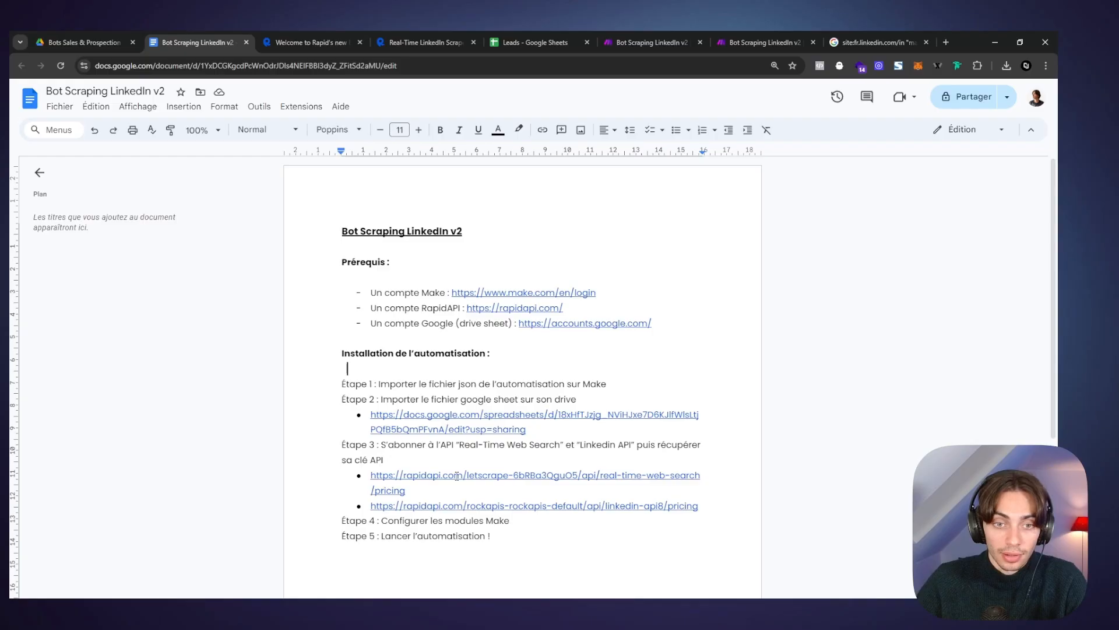
{"action": "left_click", "coordinate": [458, 475]}
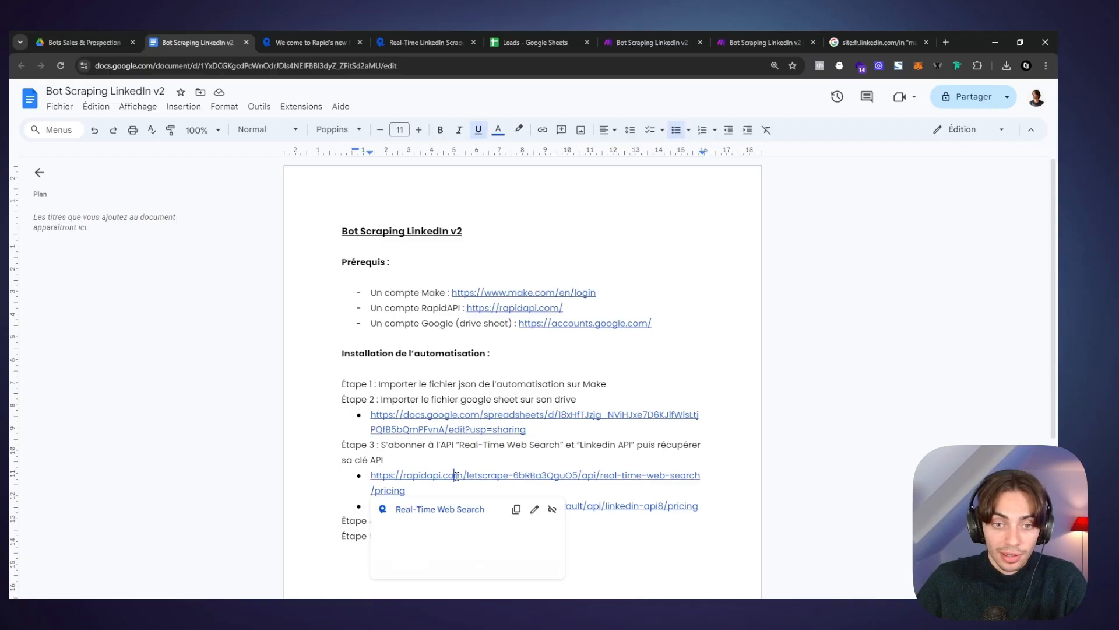
{"action": "left_click", "coordinate": [464, 514]}
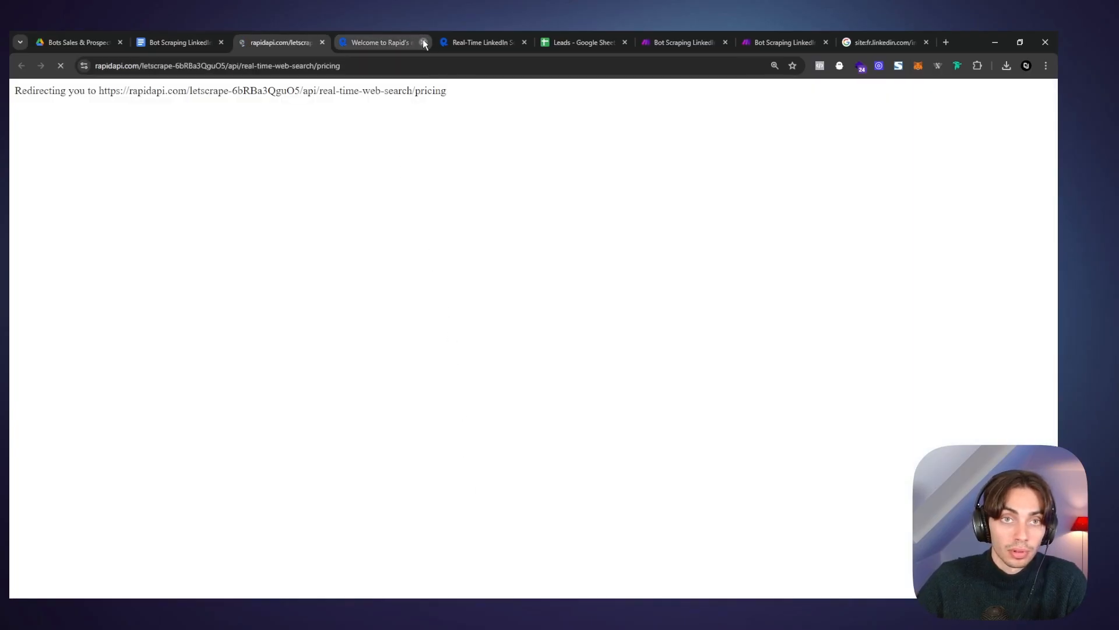
Step: Close the extra RapidAPI tabs and review the Real-Time Web Search Basic plan and the API overview's result limit
{"action": "left_click", "coordinate": [424, 43]}
{"action": "left_click", "coordinate": [424, 43]}
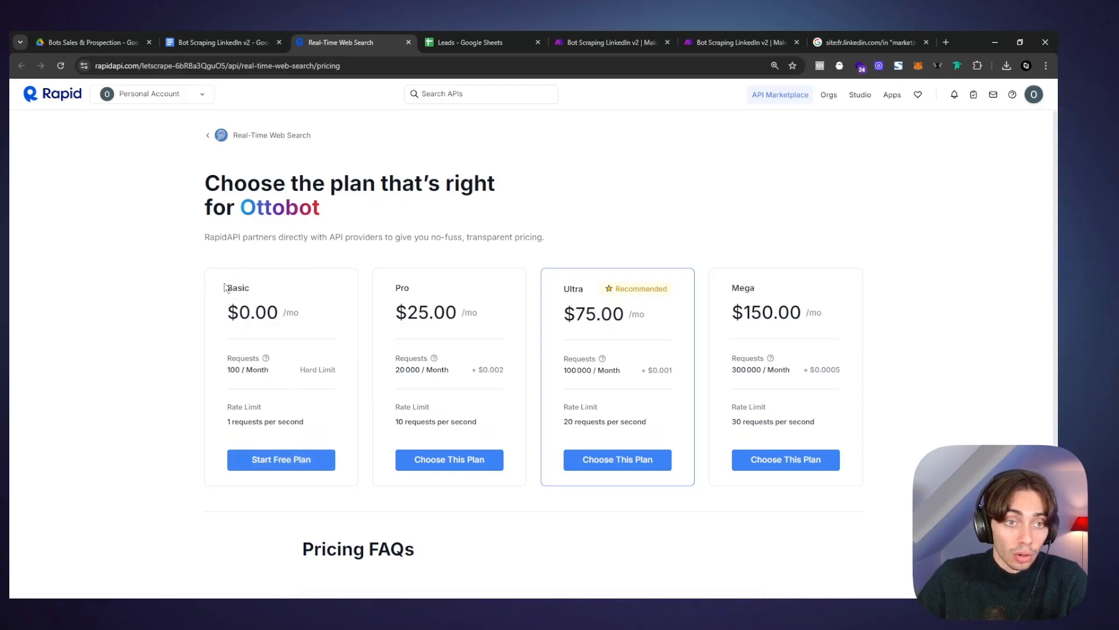
{"action": "left_click_drag", "start_coordinate": [226, 287], "coordinate": [269, 350]}
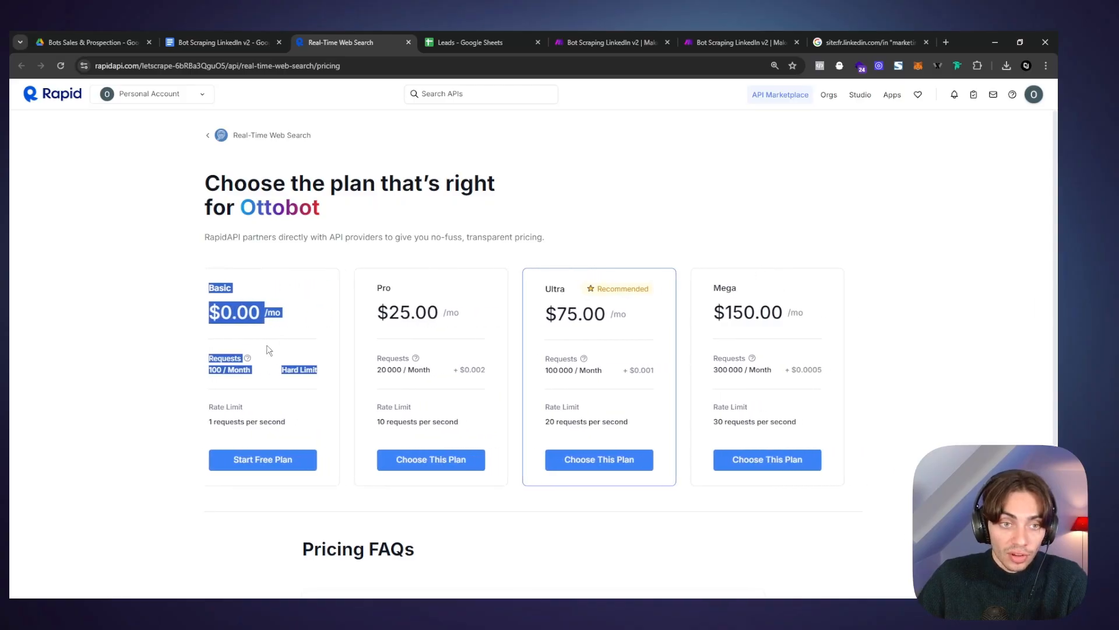
{"action": "left_click", "coordinate": [240, 369]}
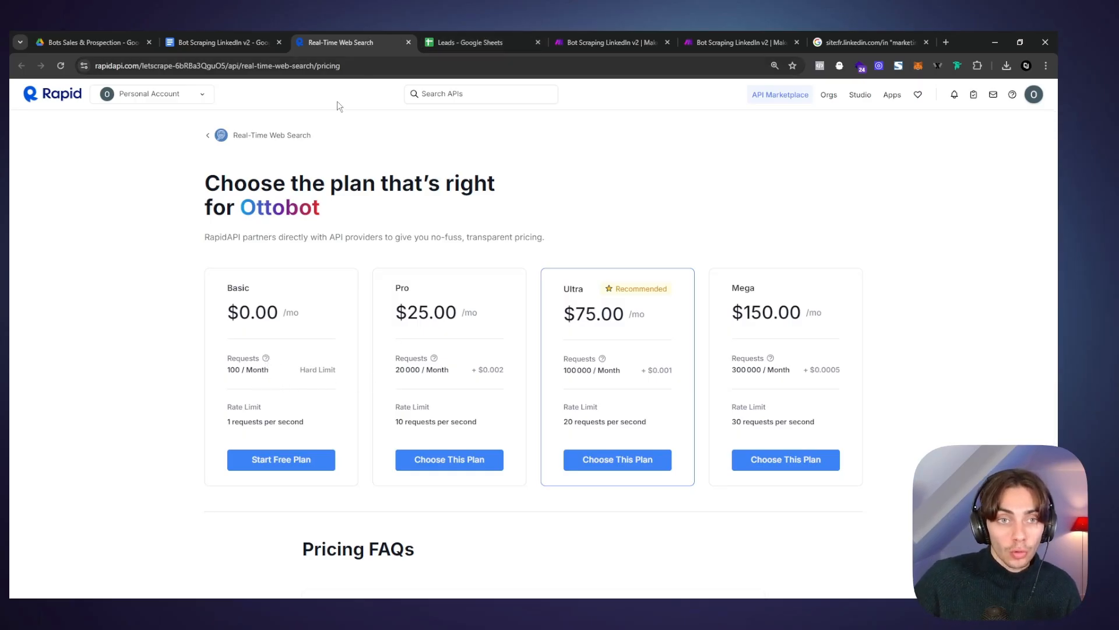
{"action": "left_click", "coordinate": [210, 135]}
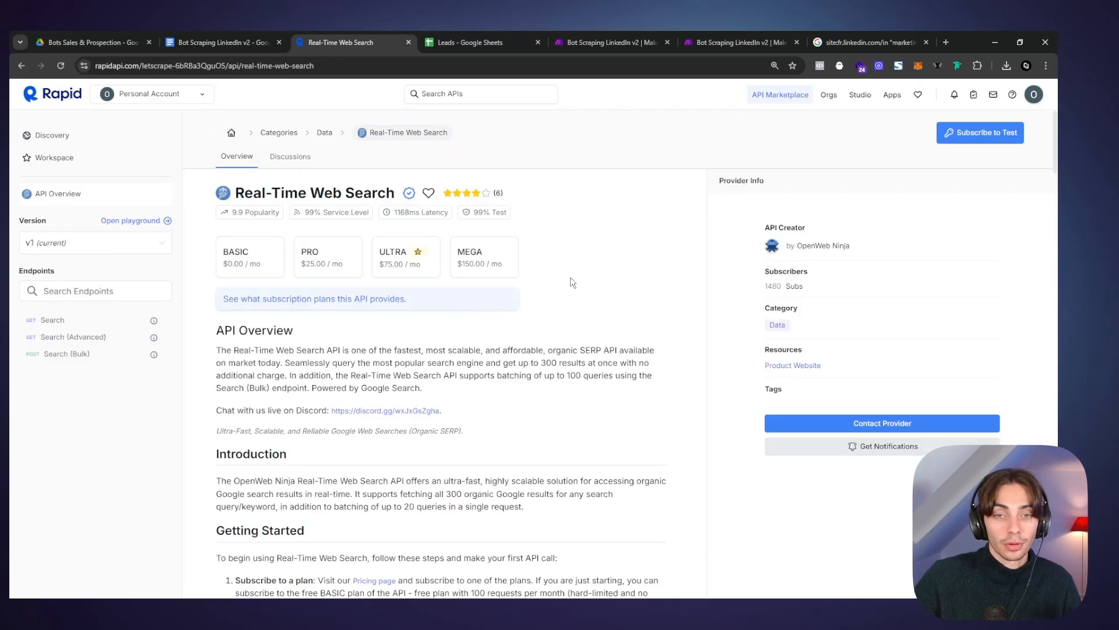
{"action": "left_click_drag", "start_coordinate": [541, 362], "coordinate": [590, 362]}
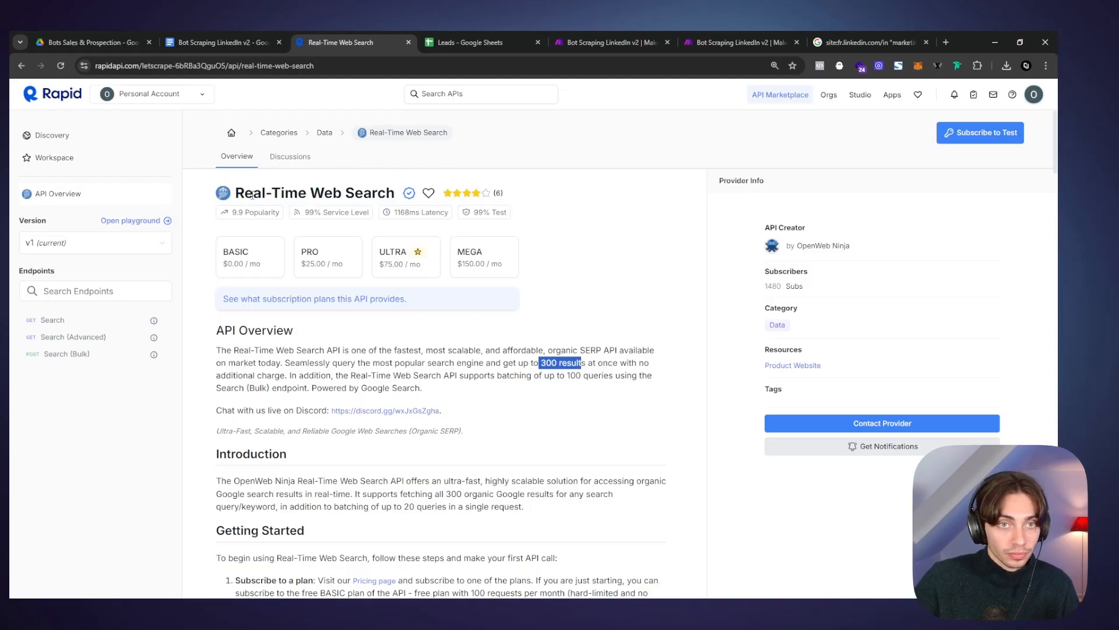
Step: Subscribe to the free Basic plan of Real-Time Web Search and skip the feedback form
{"action": "left_click", "coordinate": [965, 138]}
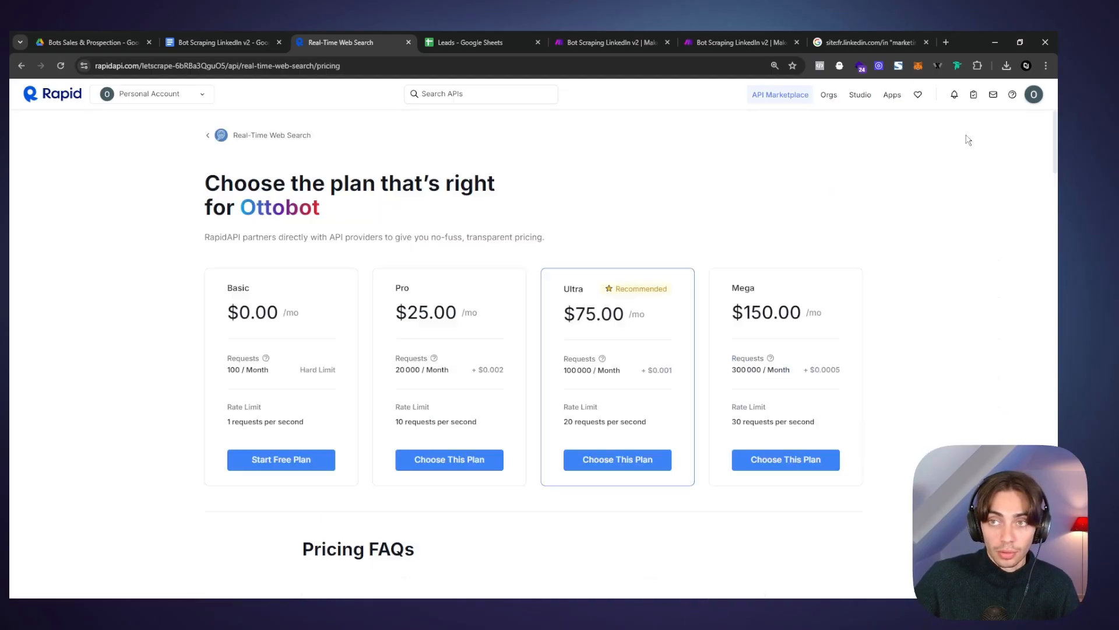
{"action": "left_click", "coordinate": [285, 461]}
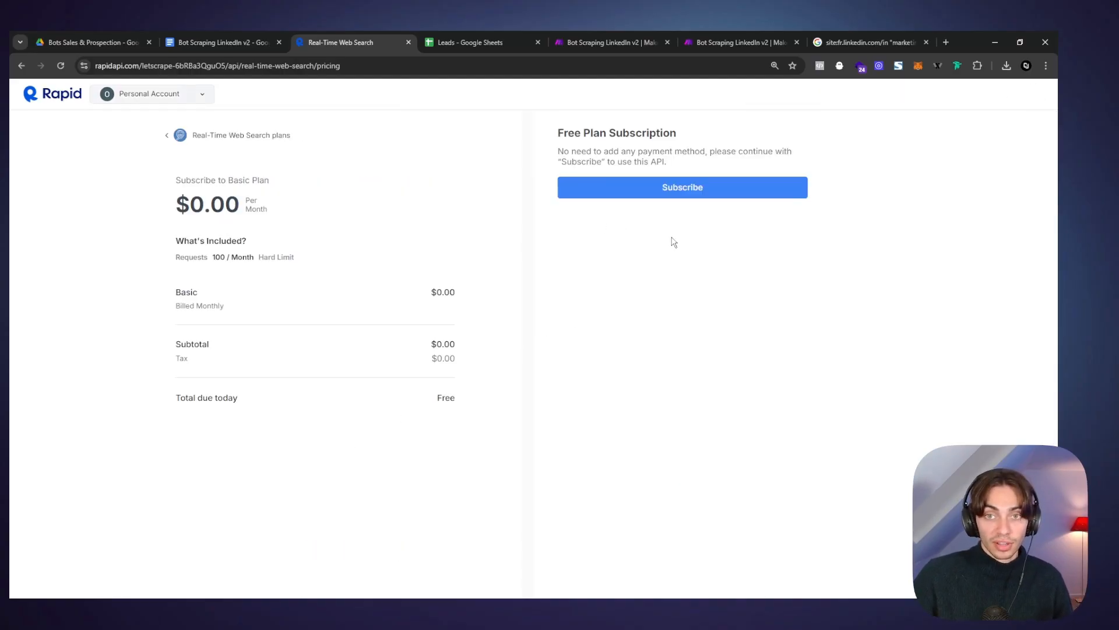
{"action": "left_click", "coordinate": [661, 189]}
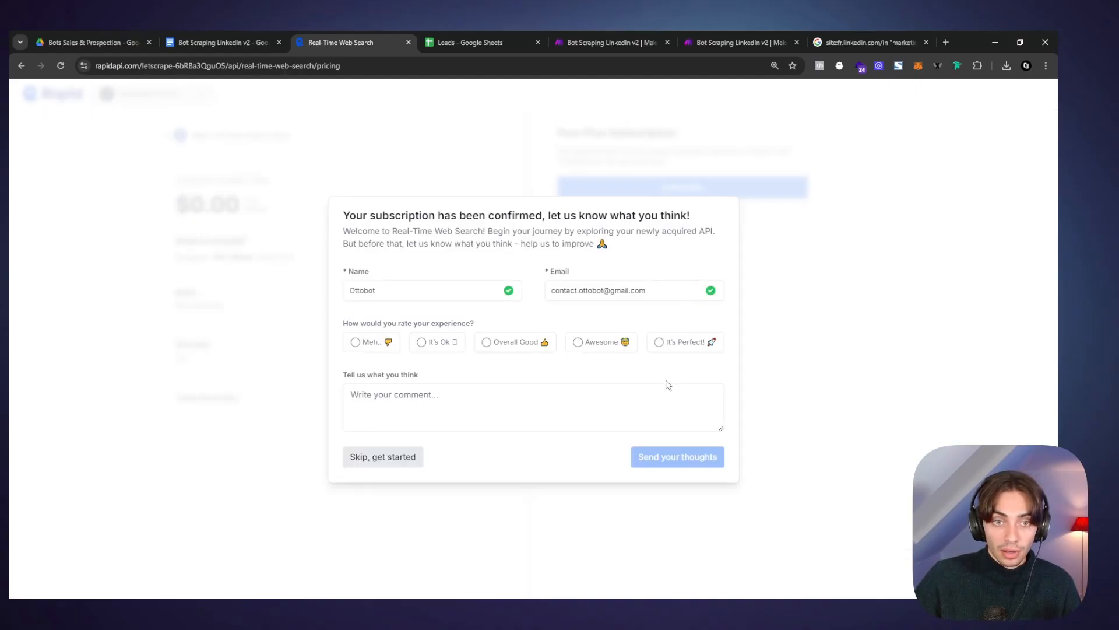
{"action": "left_click", "coordinate": [407, 458]}
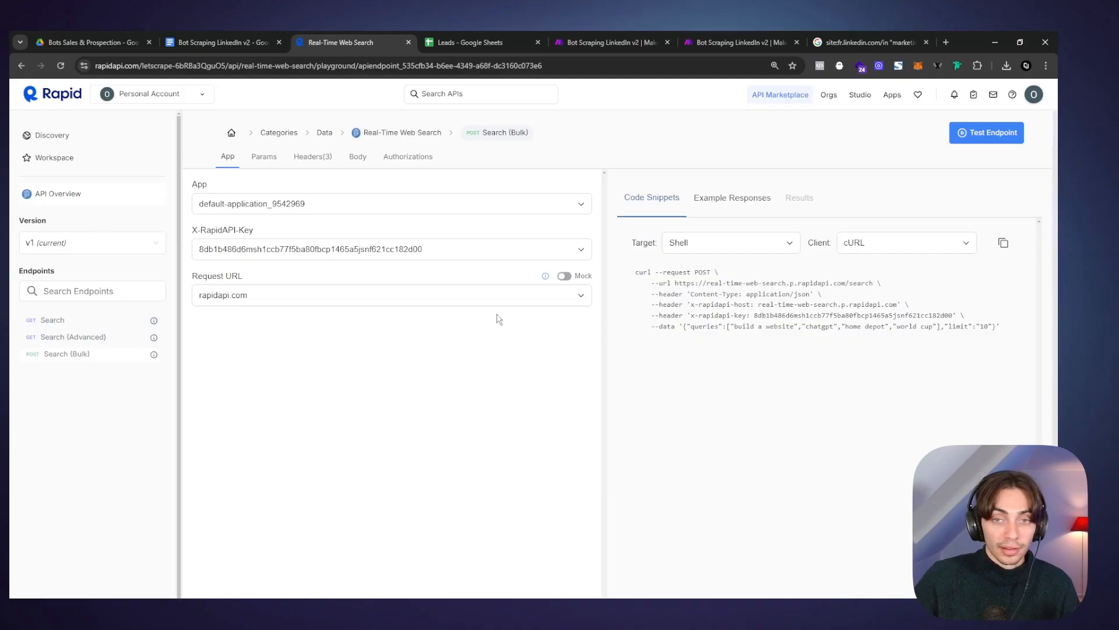
Step: Copy the x-rapidapi-key value from the cURL code snippet of the Search (Bulk) endpoint
{"action": "double_click", "coordinate": [782, 316]}
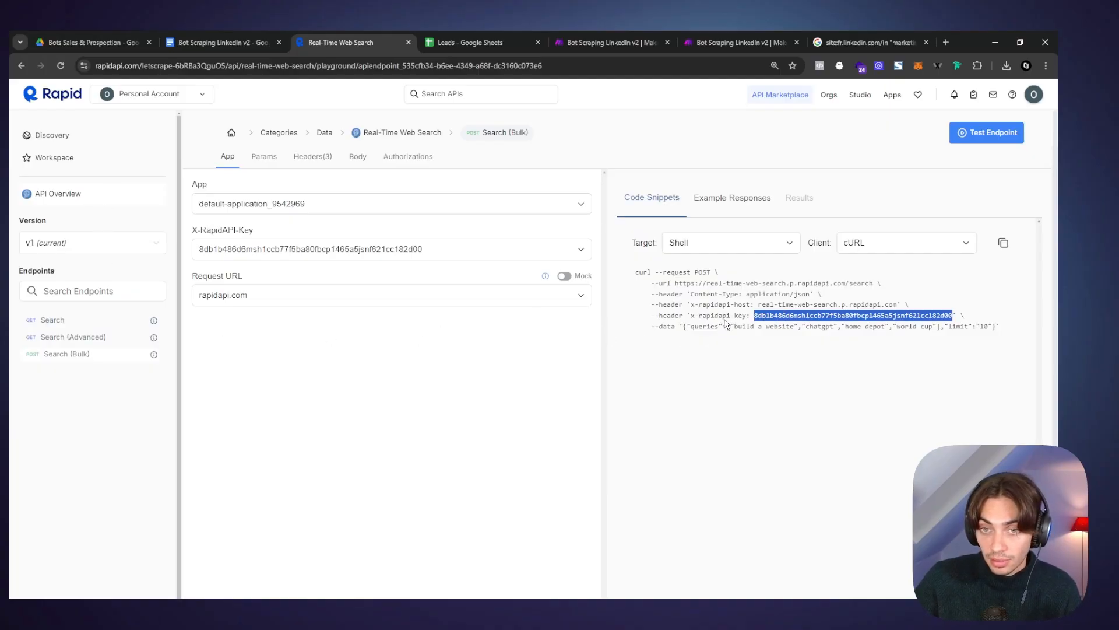
{"action": "left_click_drag", "start_coordinate": [693, 316], "coordinate": [904, 319]}
{"action": "left_click", "coordinate": [832, 315]}
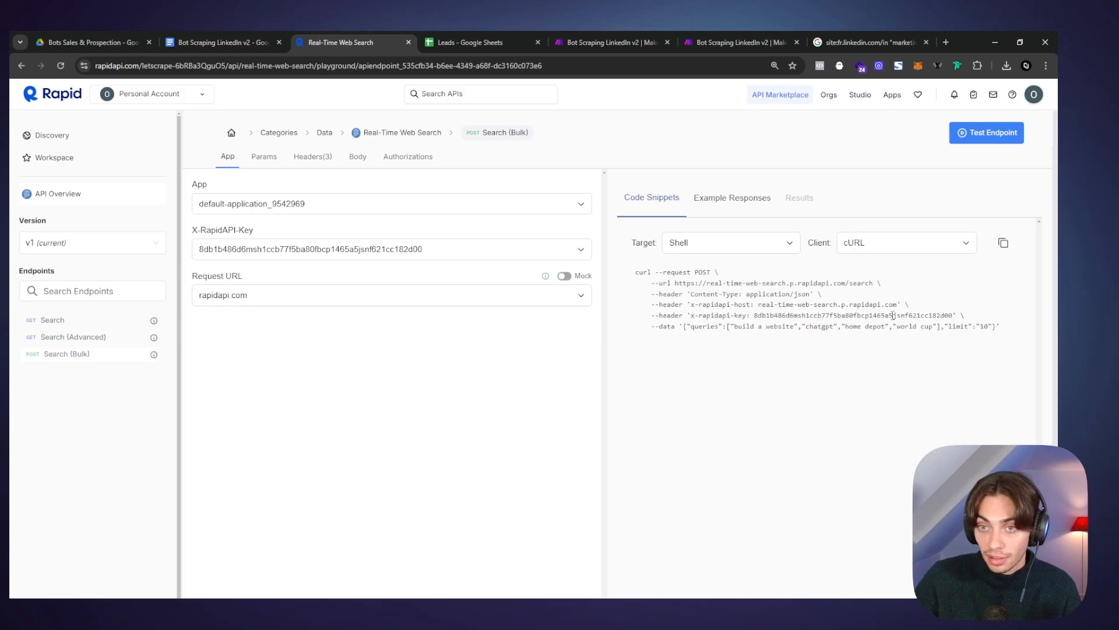
{"action": "double_click", "coordinate": [832, 315]}
{"action": "right_click", "coordinate": [832, 316]}
{"action": "left_click", "coordinate": [659, 324]}
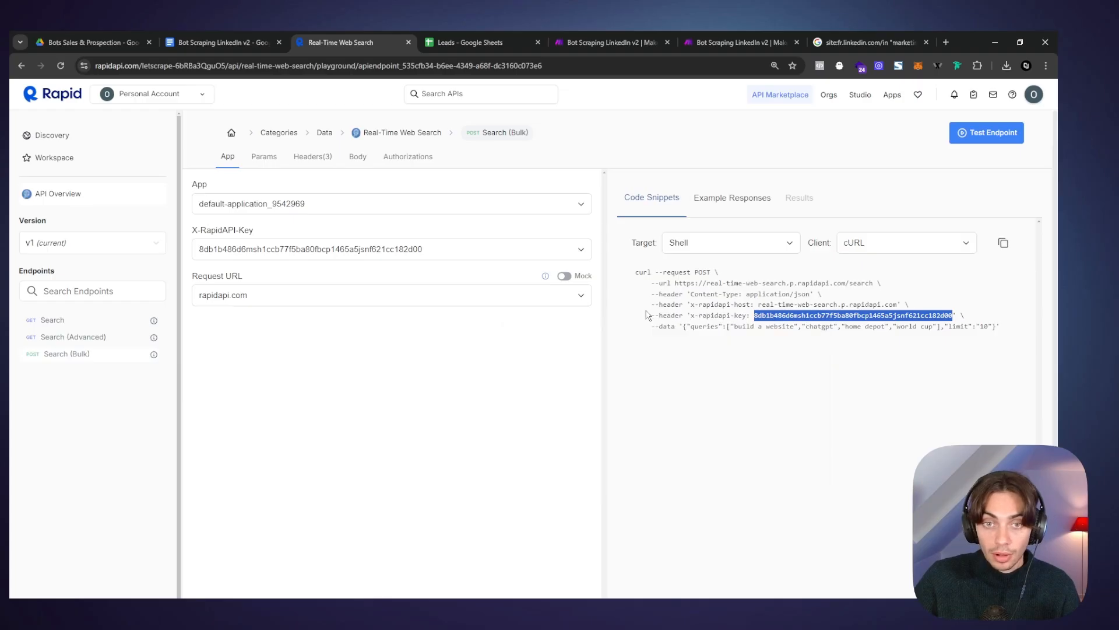
Step: Switch to the Make scenario, paste the API key as the X-RapidAPI-Key value in the Google Search API module and save it
{"action": "left_click", "coordinate": [589, 42]}
{"action": "left_click", "coordinate": [369, 283]}
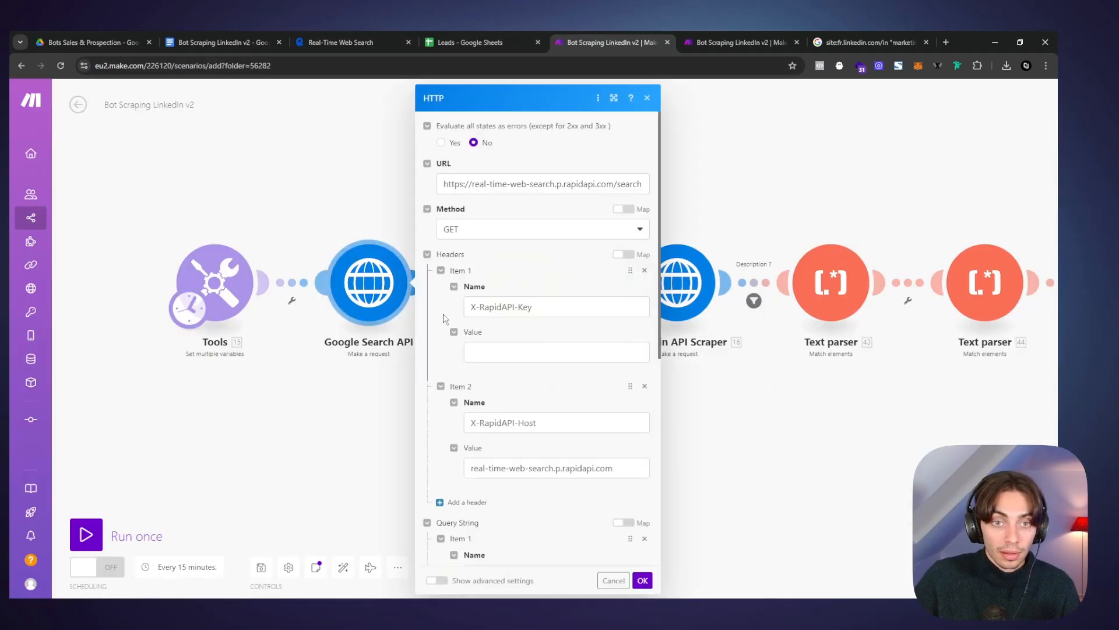
{"action": "left_click", "coordinate": [508, 351]}
{"action": "right_click", "coordinate": [508, 351]}
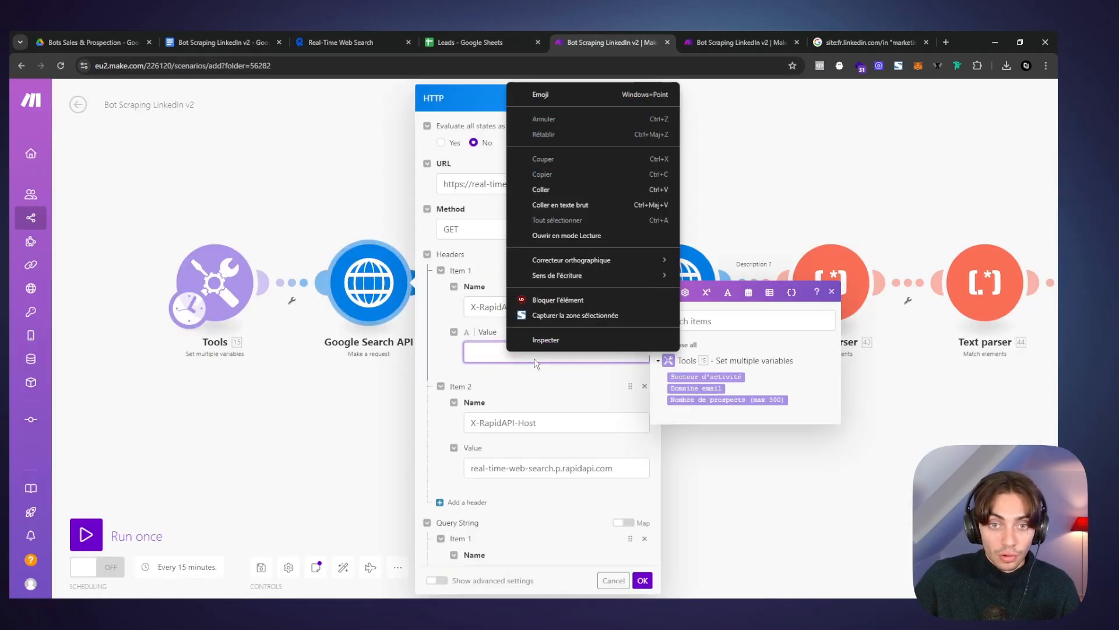
{"action": "left_click", "coordinate": [551, 205]}
{"action": "left_click", "coordinate": [642, 580]}
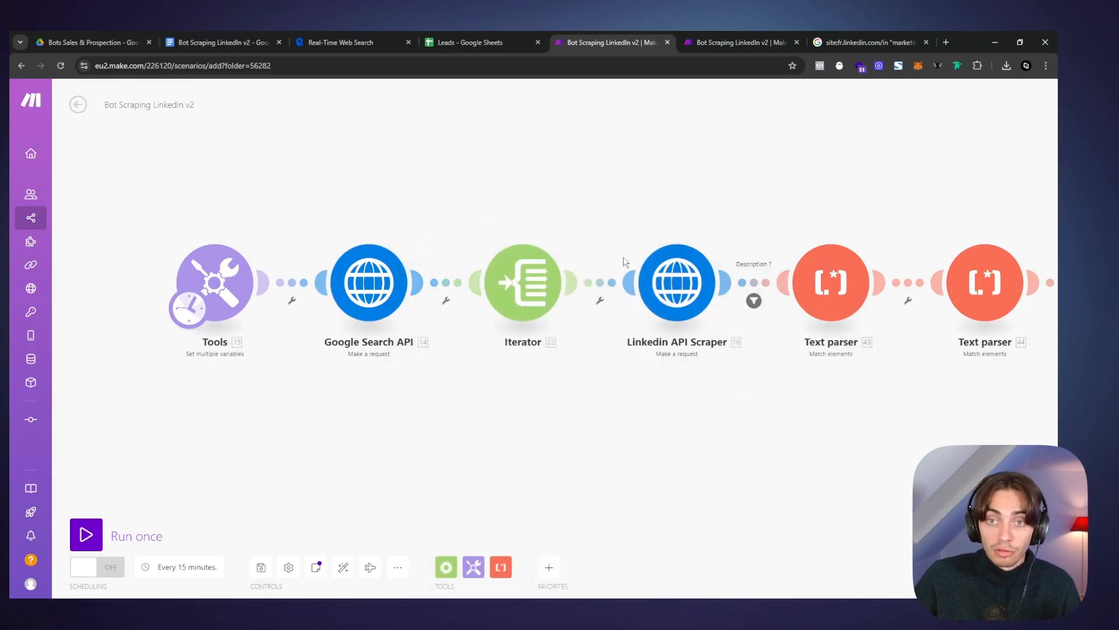
Step: Paste the same API key as the X-RapidAPI-Key header value in the Linkedin API Scraper module
{"action": "left_click", "coordinate": [675, 282]}
{"action": "left_click", "coordinate": [787, 364]}
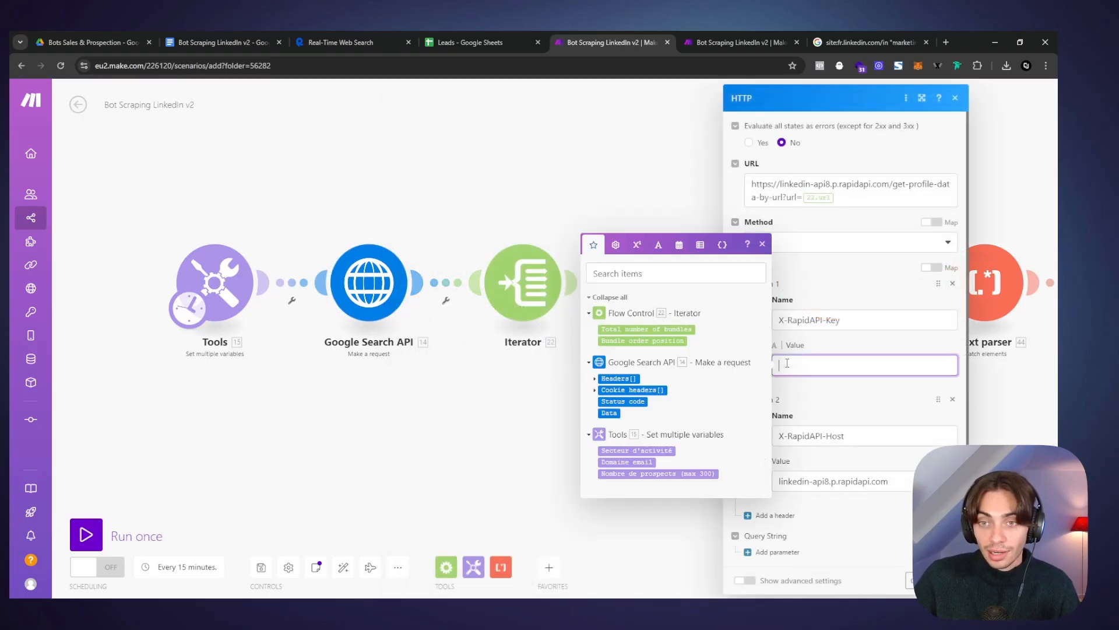
{"action": "left_click", "coordinate": [951, 580]}
{"action": "left_click", "coordinate": [666, 273]}
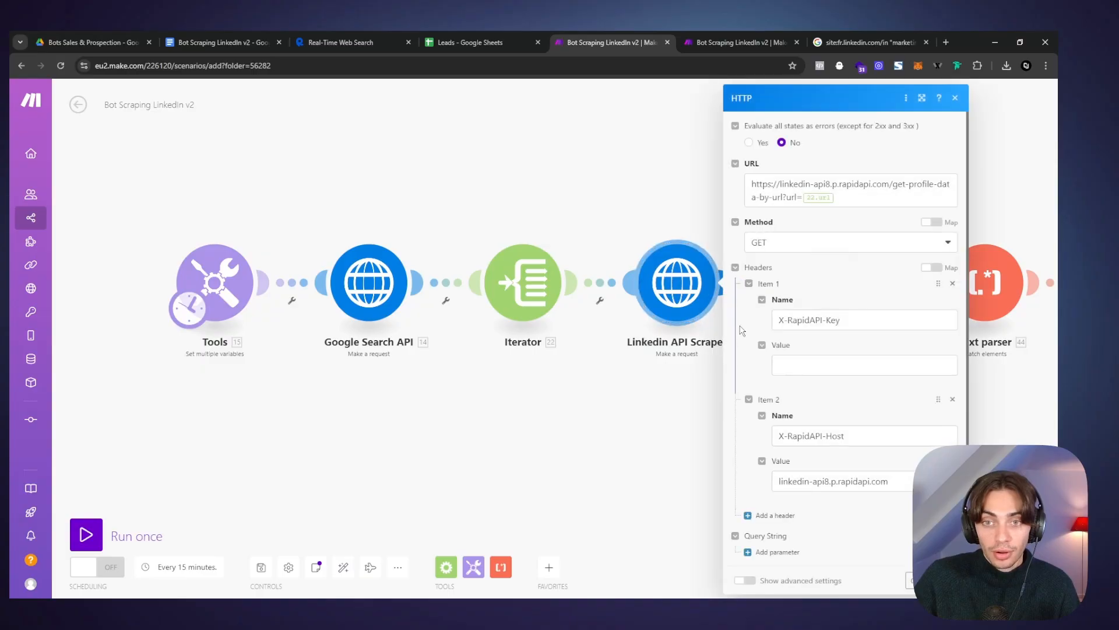
{"action": "left_click", "coordinate": [775, 363]}
{"action": "right_click", "coordinate": [776, 363]}
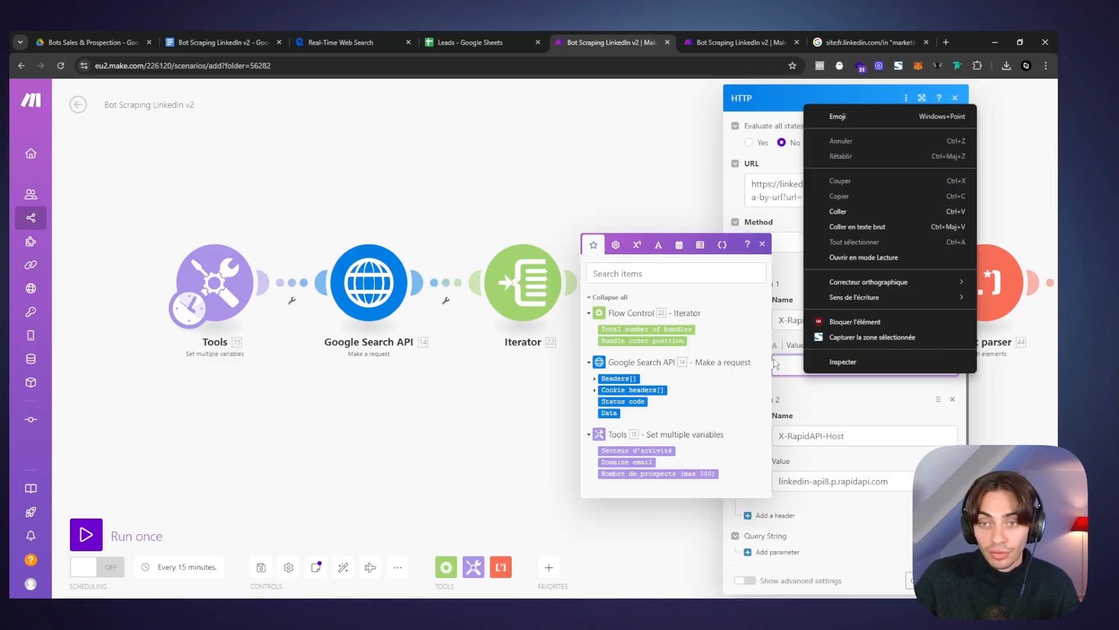
{"action": "left_click", "coordinate": [847, 214]}
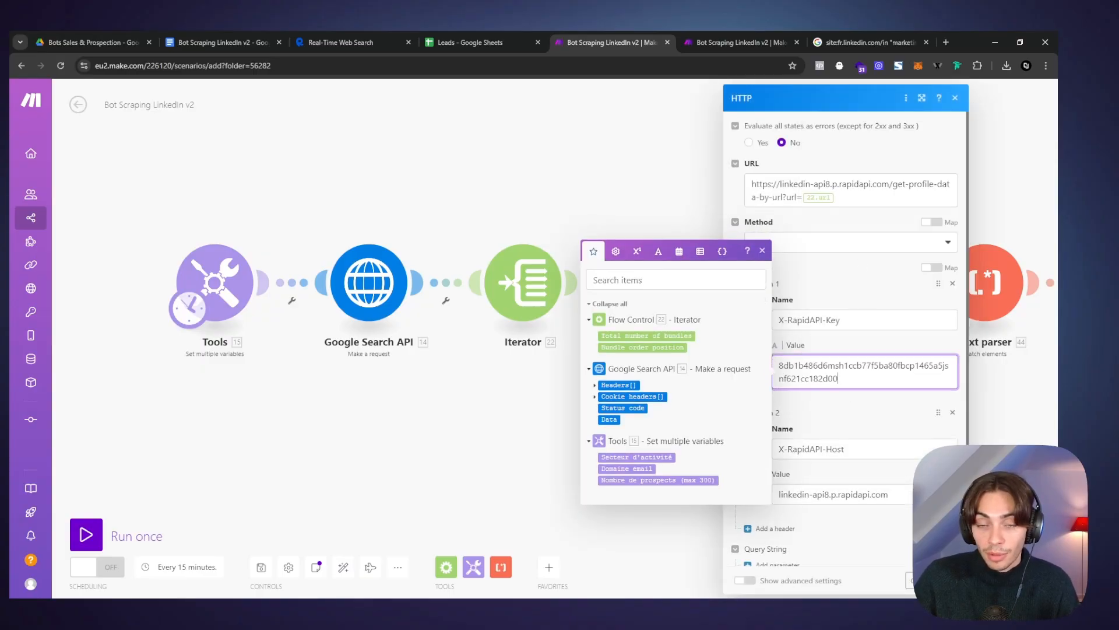
{"action": "left_click", "coordinate": [950, 581]}
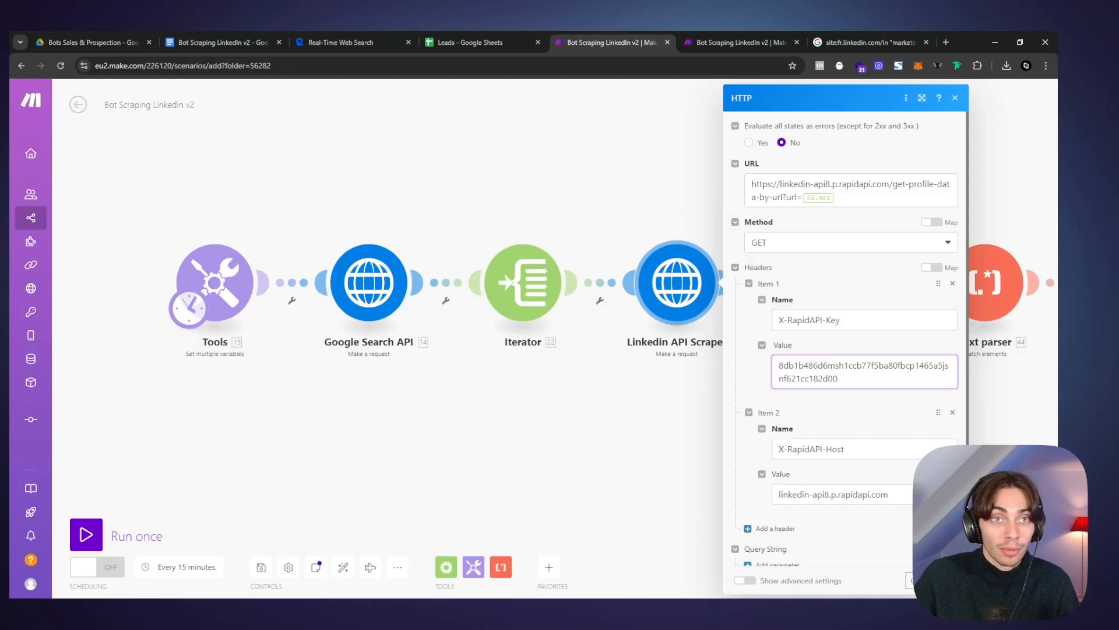
Step: Return to the Google Docs guide and open the linked RapidAPI pricing page for the LinkedIn API
{"action": "left_click", "coordinate": [342, 37]}
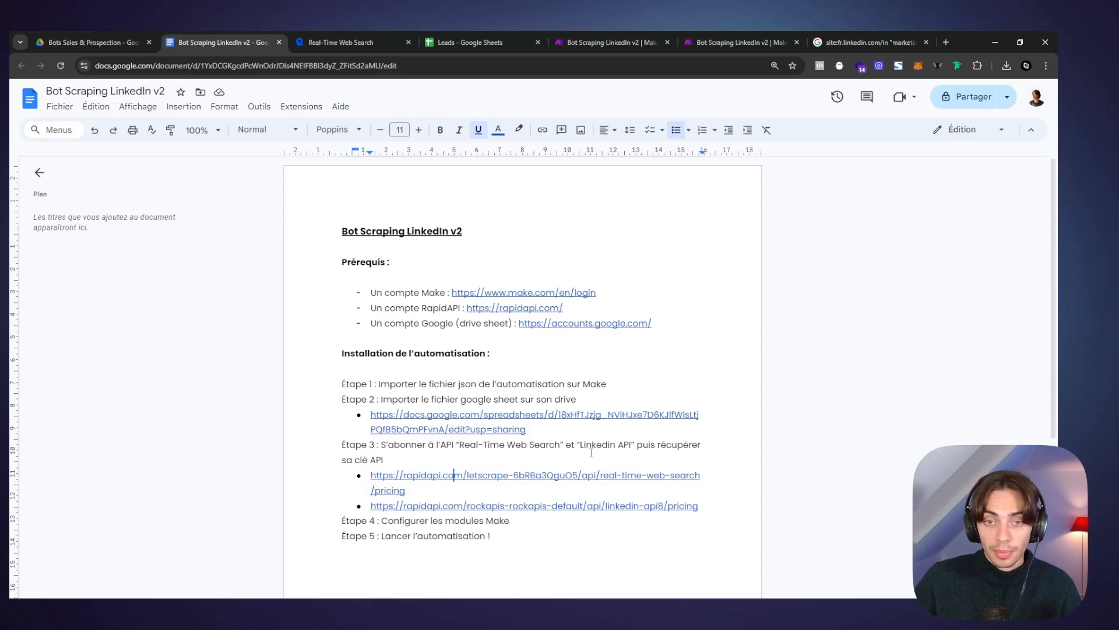
{"action": "left_click", "coordinate": [534, 506]}
{"action": "left_click", "coordinate": [465, 525]}
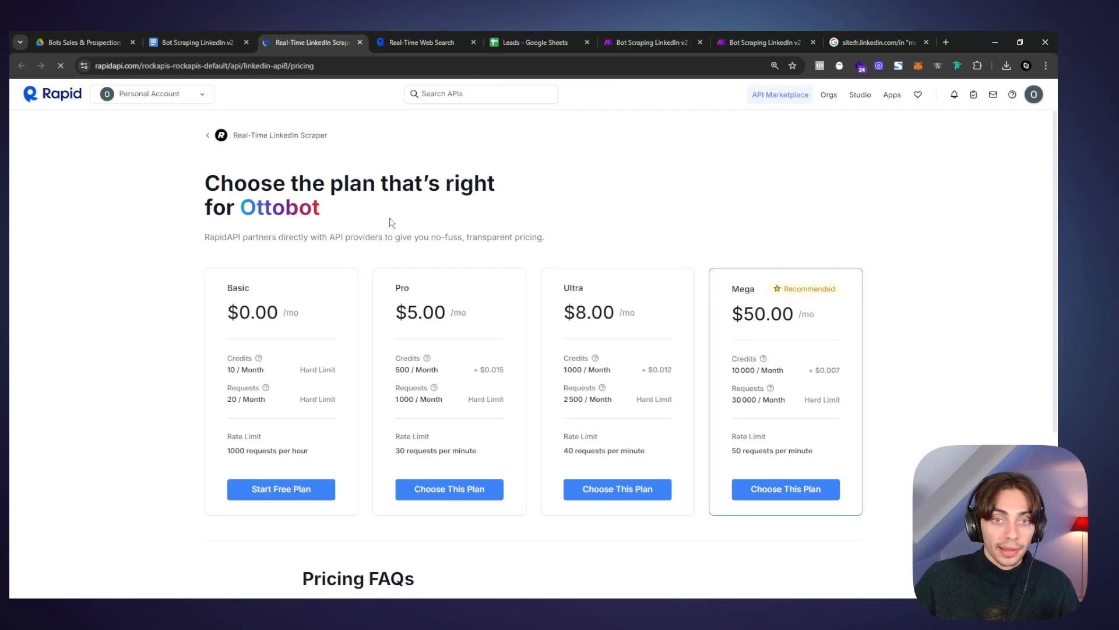
Step: Compare the price and monthly request limits of the Basic and Pro plans for Real-Time LinkedIn Scraper
{"action": "double_click", "coordinate": [229, 309]}
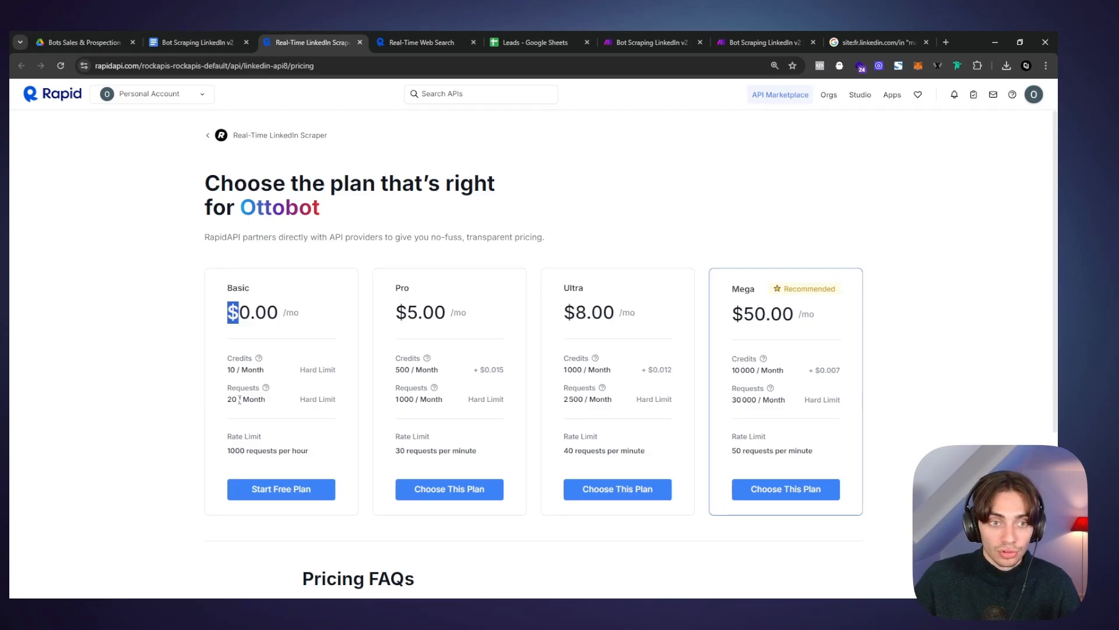
{"action": "double_click", "coordinate": [232, 400]}
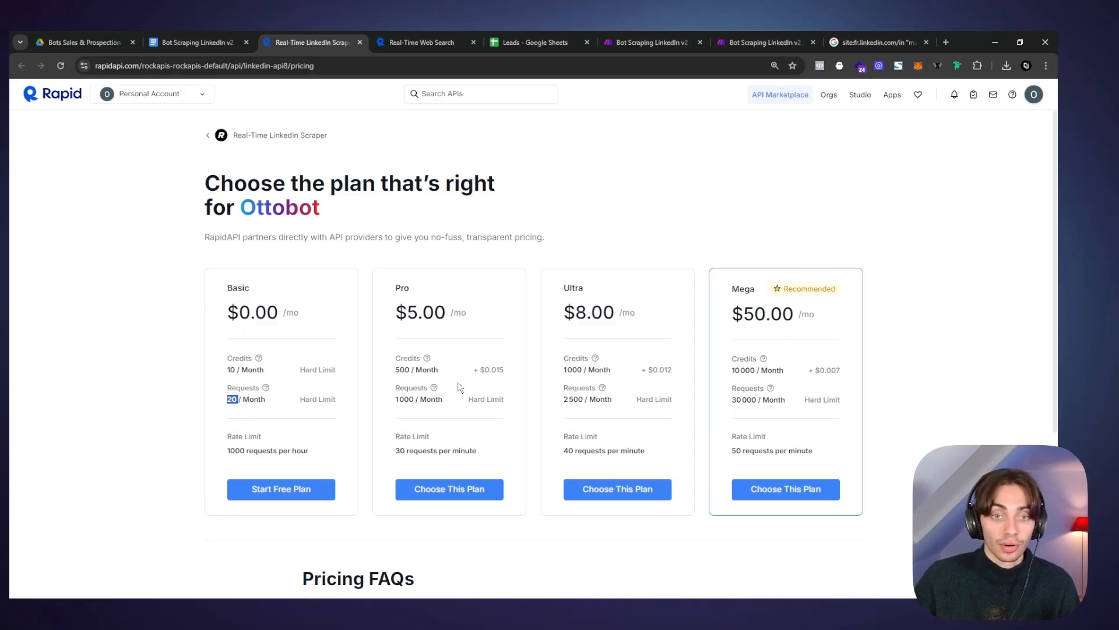
{"action": "left_click_drag", "start_coordinate": [398, 312], "coordinate": [440, 313]}
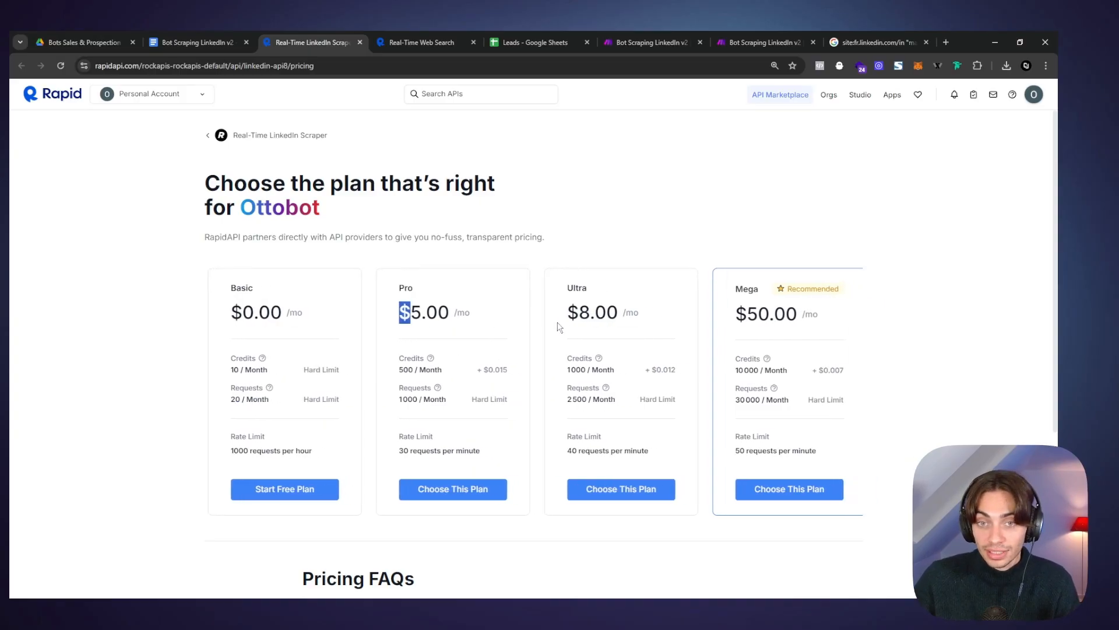
{"action": "left_click_drag", "start_coordinate": [396, 399], "coordinate": [410, 398]}
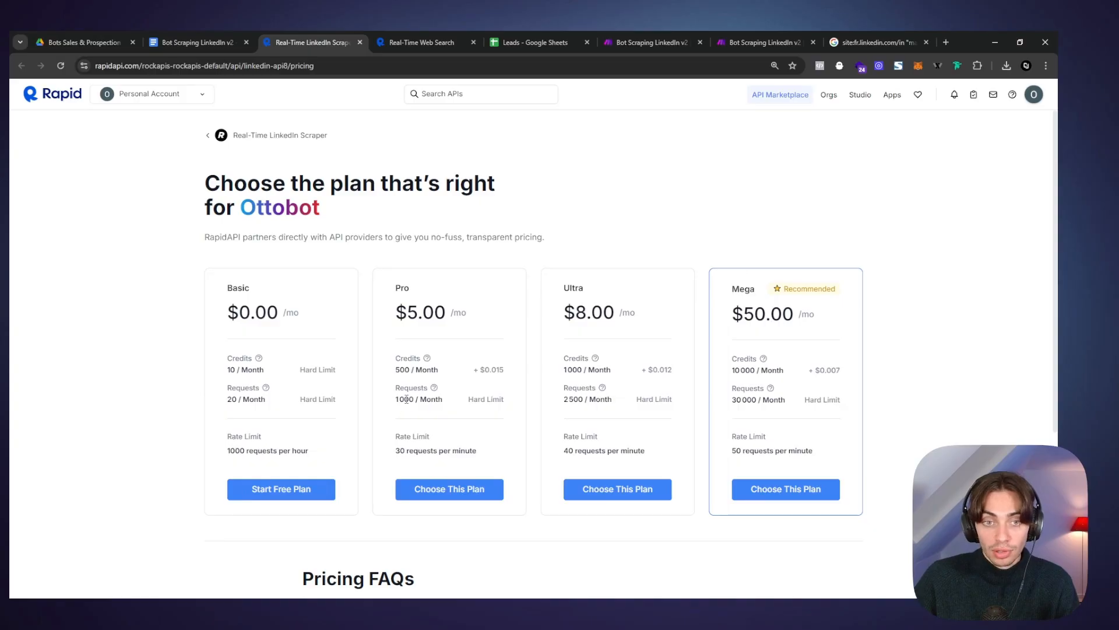
{"action": "double_click", "coordinate": [408, 399]}
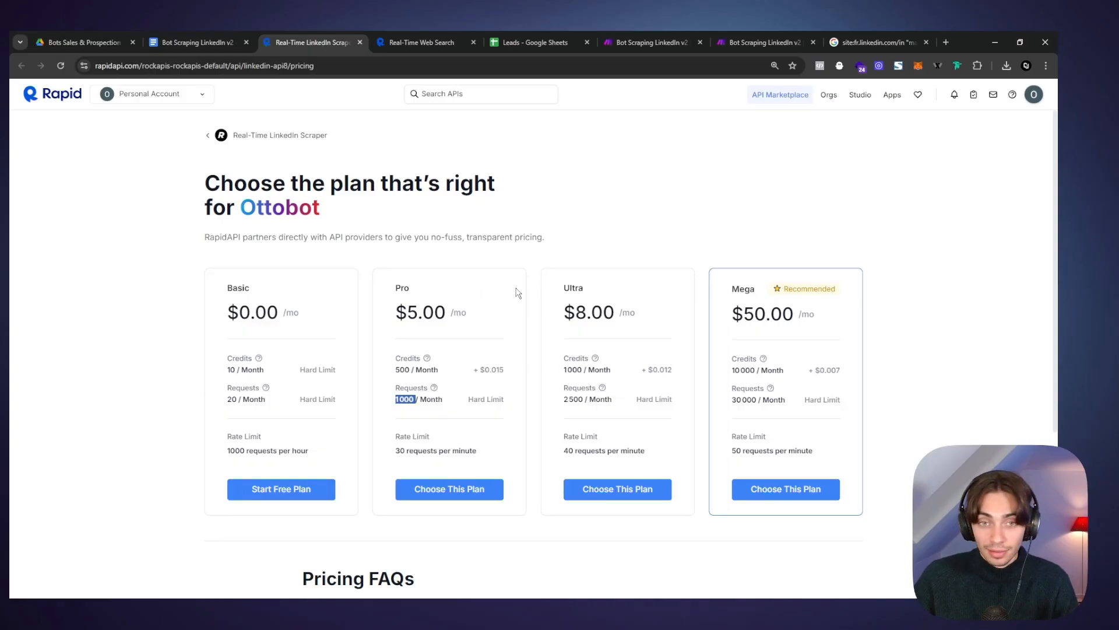
{"action": "double_click", "coordinate": [426, 313]}
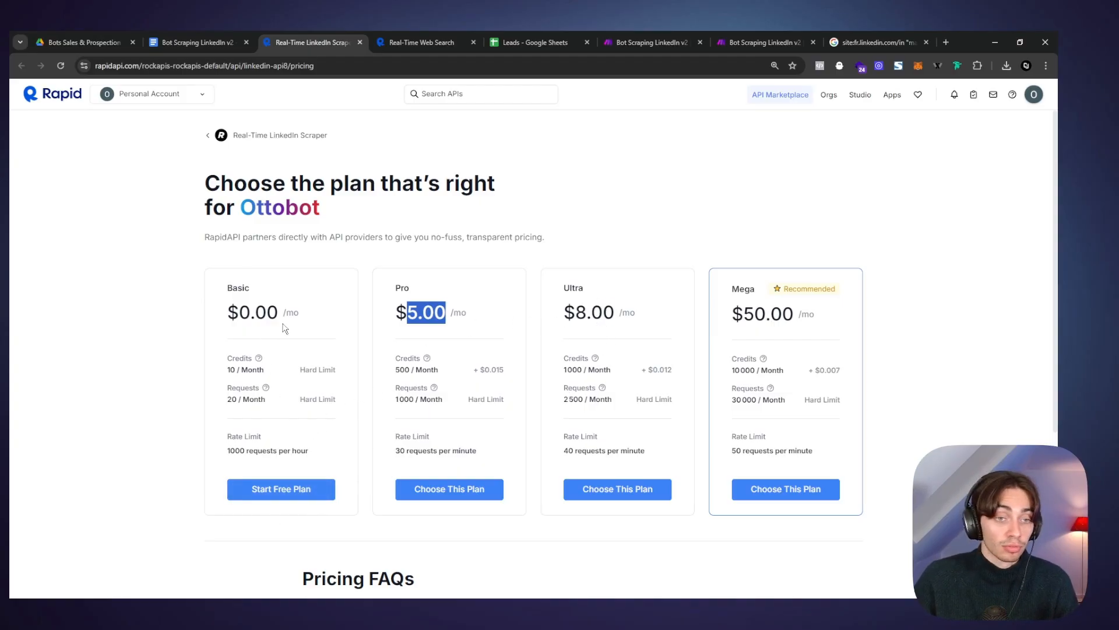
Step: Subscribe to the free Basic plan of Real-Time LinkedIn Scraper and proceed to its endpoint playground
{"action": "left_click", "coordinate": [274, 490]}
{"action": "left_click", "coordinate": [700, 189]}
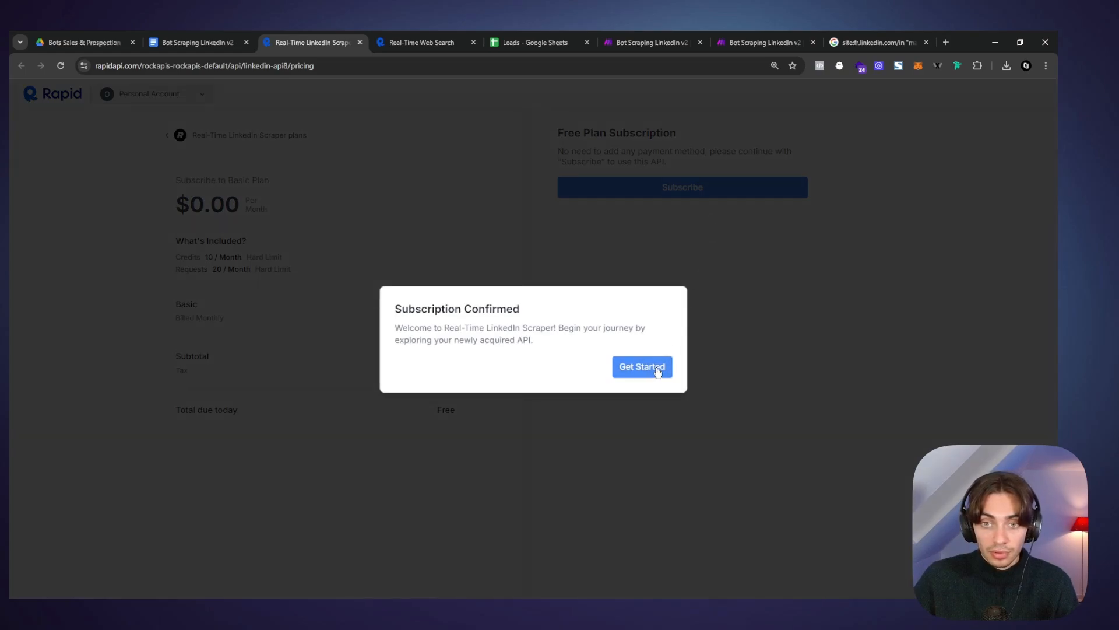
{"action": "left_click", "coordinate": [657, 372]}
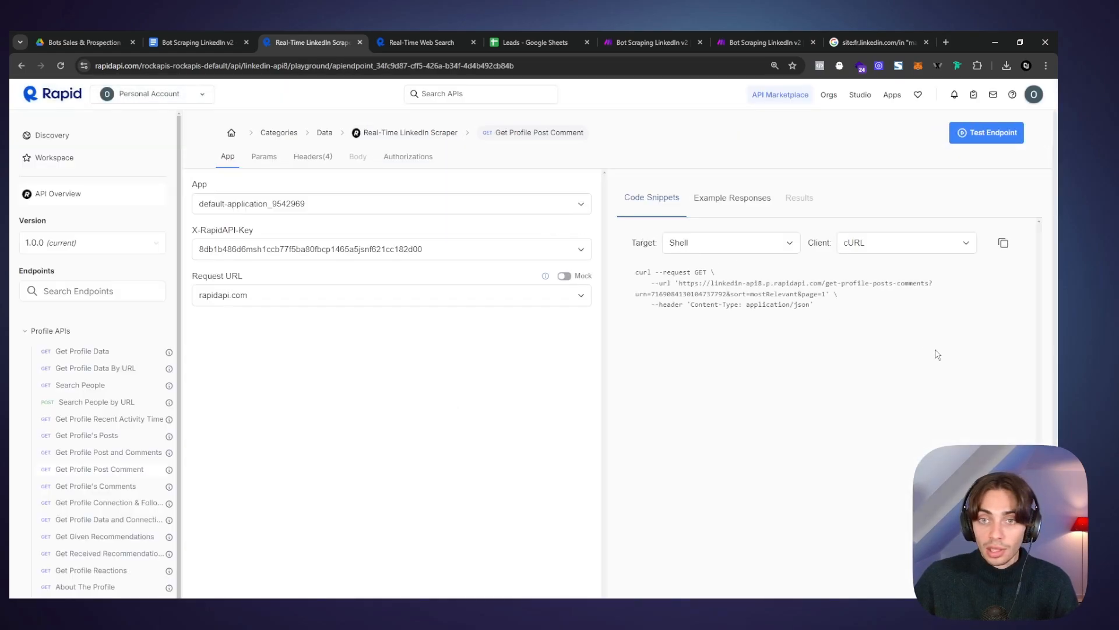
Step: Copy the x-rapidapi-key value from the cURL snippet of the Get Profile Post Comment endpoint
{"action": "double_click", "coordinate": [783, 316]}
{"action": "right_click", "coordinate": [766, 315]}
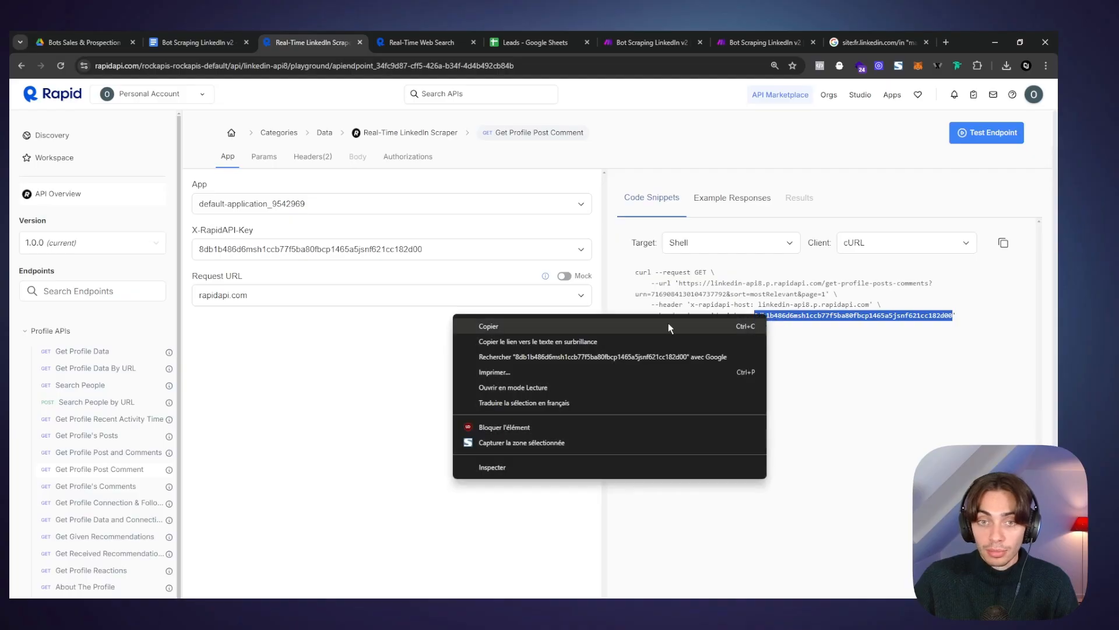
{"action": "left_click", "coordinate": [631, 326]}
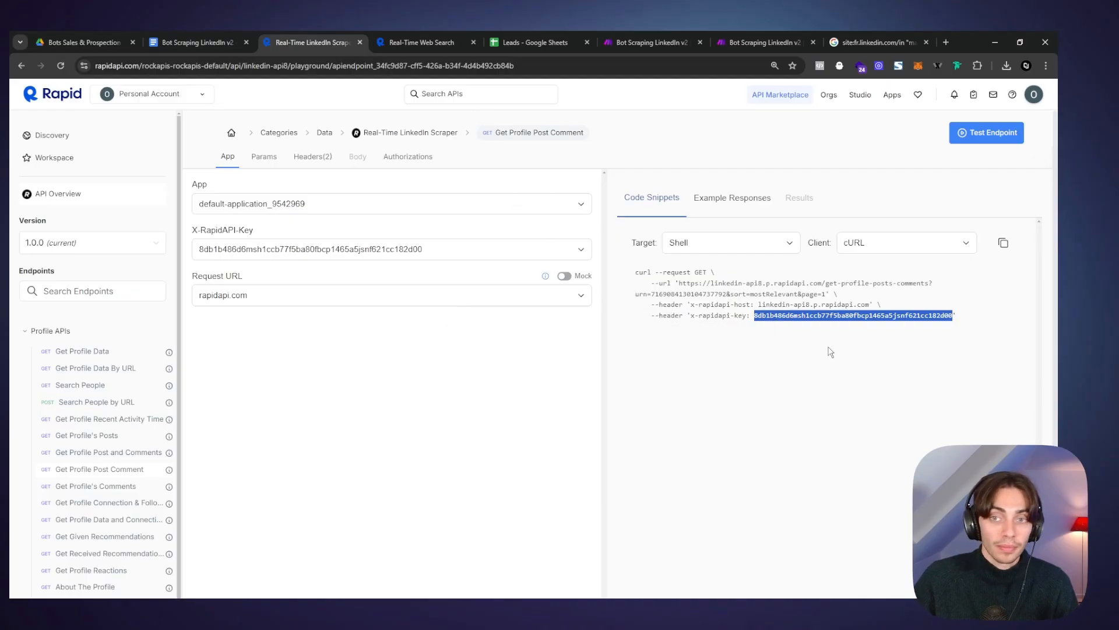
Step: In the Make scenario, replace the Linkedin API Scraper module's X-RapidAPI-Key header value with the copied API key
{"action": "left_click", "coordinate": [631, 41]}
{"action": "left_click", "coordinate": [670, 296]}
{"action": "left_click_drag", "start_coordinate": [871, 382], "coordinate": [736, 364]}
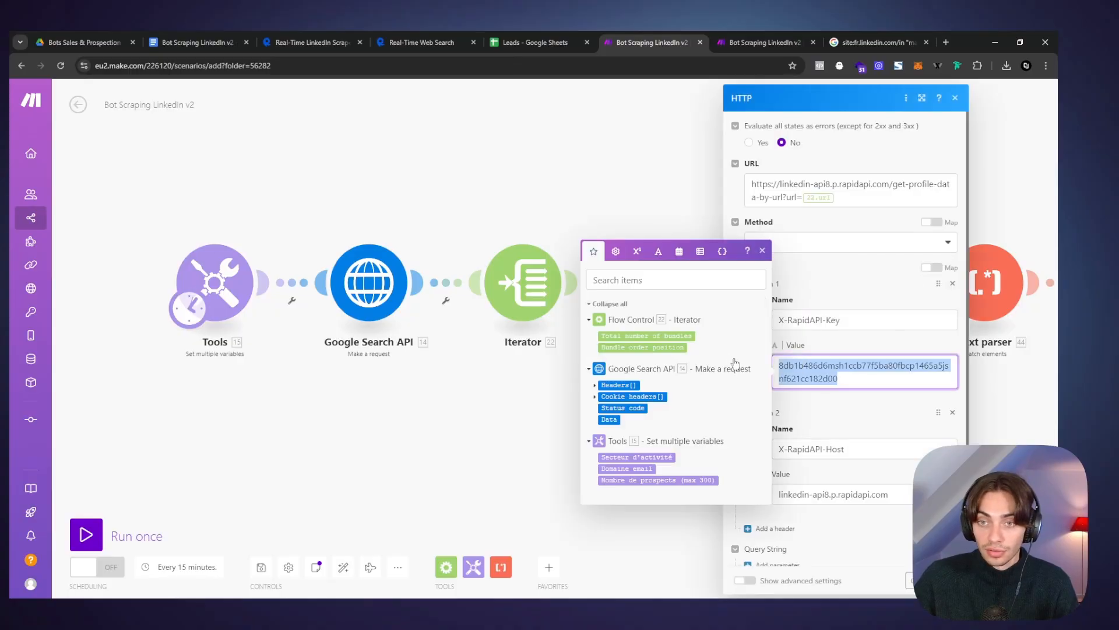
{"action": "right_click", "coordinate": [803, 365]}
{"action": "left_click", "coordinate": [556, 132]}
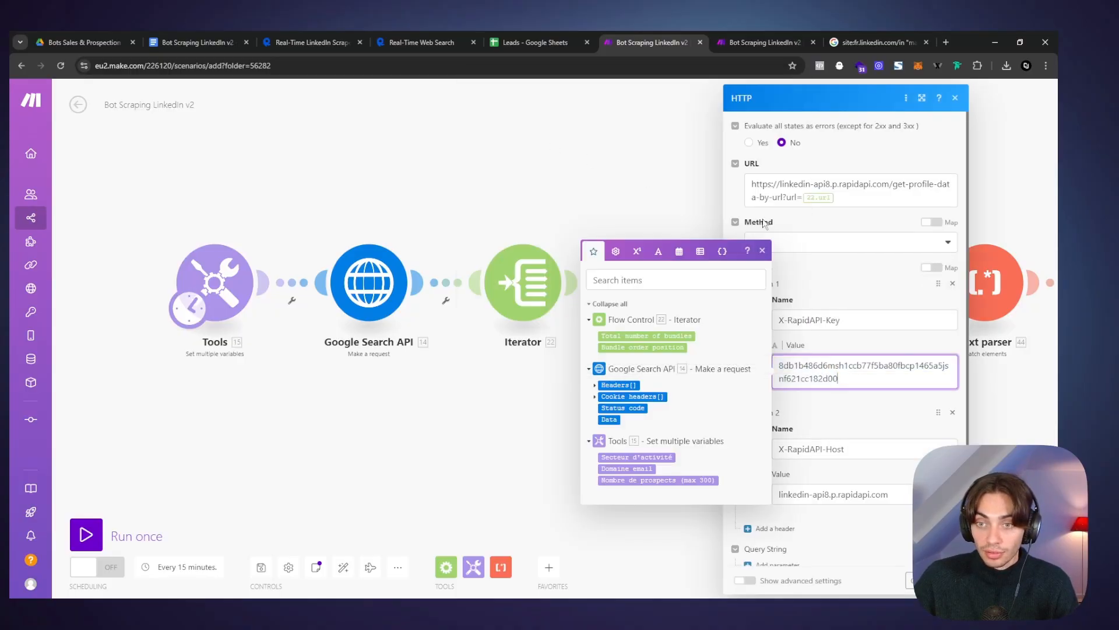
{"action": "left_click", "coordinate": [885, 343]}
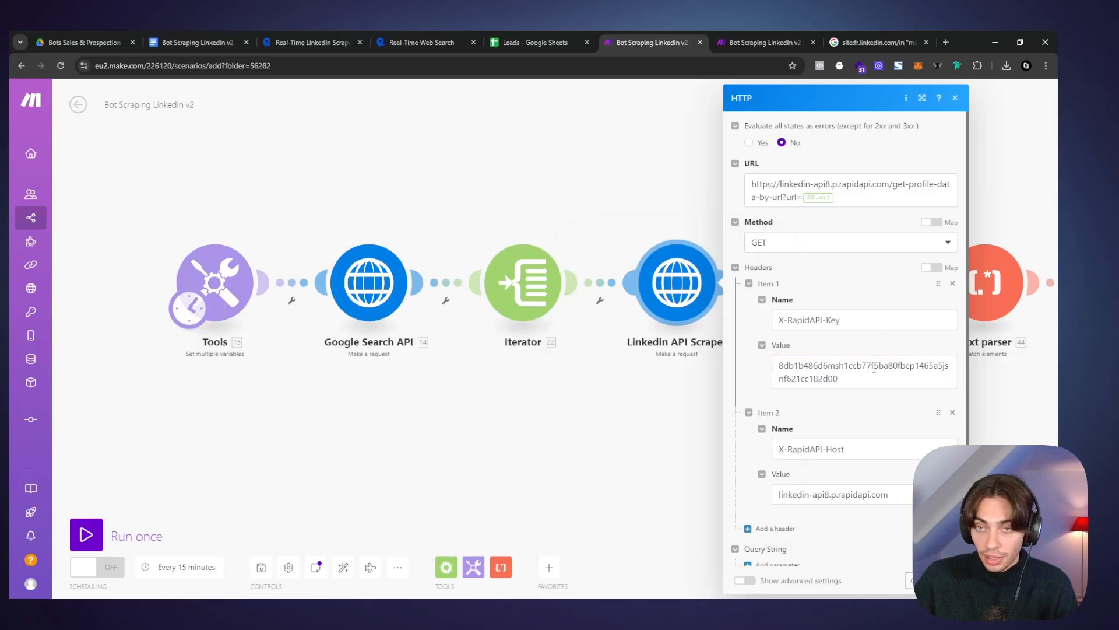
Step: Close the Linkedin API Scraper module's settings, then consult the installation steps document and the Leads spreadsheet
{"action": "scroll", "coordinate": [872, 383], "scroll_direction": "down", "scroll_amount": 1}
{"action": "left_click", "coordinate": [610, 390]}
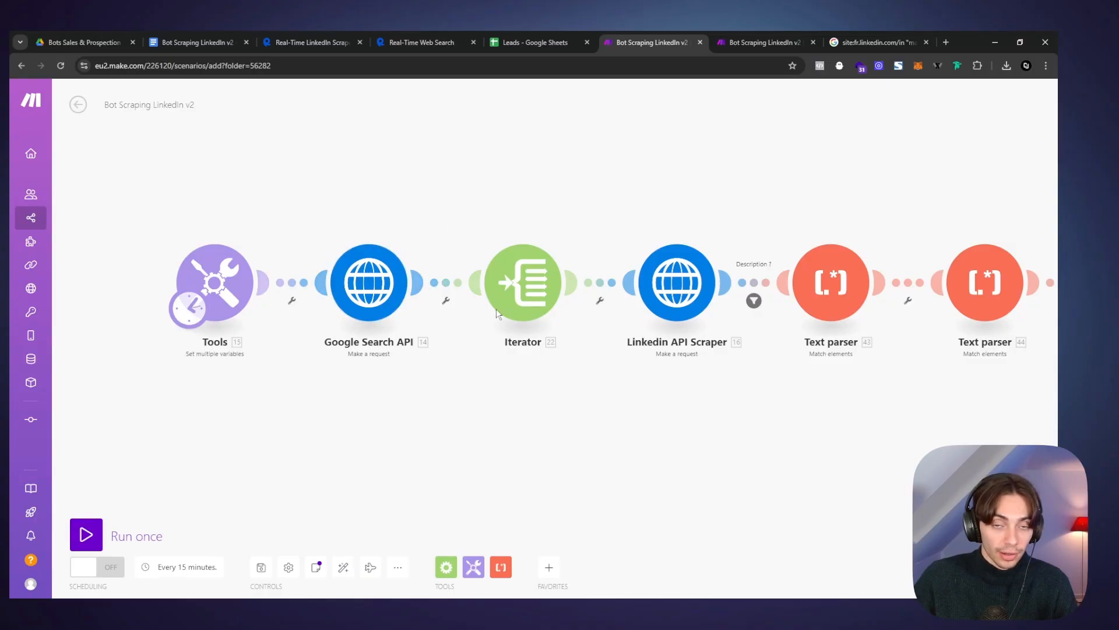
{"action": "left_click", "coordinate": [230, 43]}
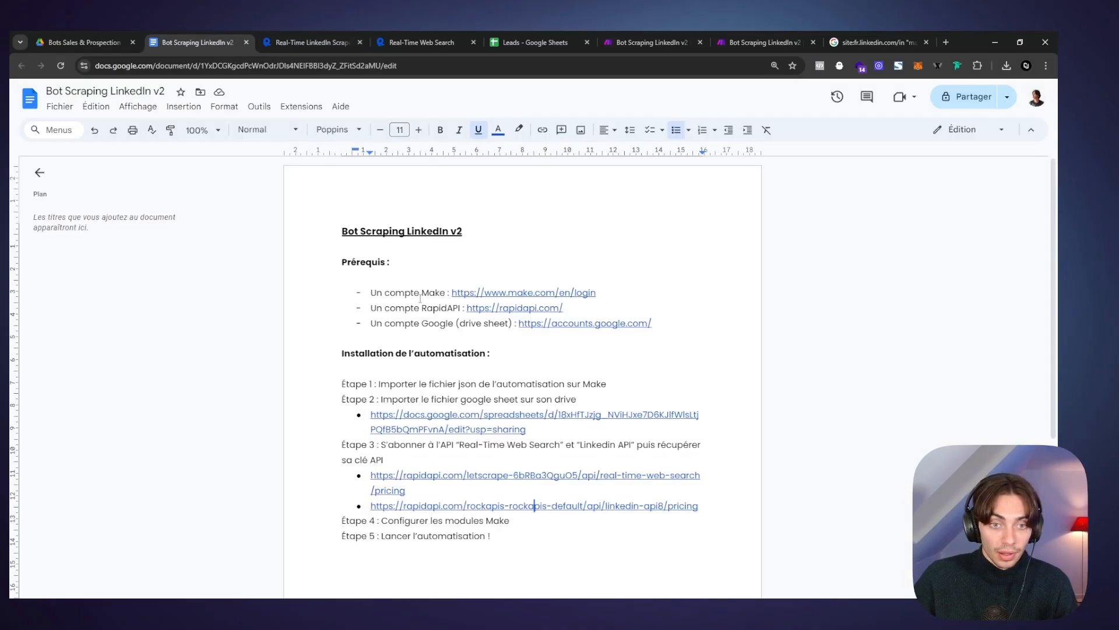
{"action": "left_click", "coordinate": [525, 43]}
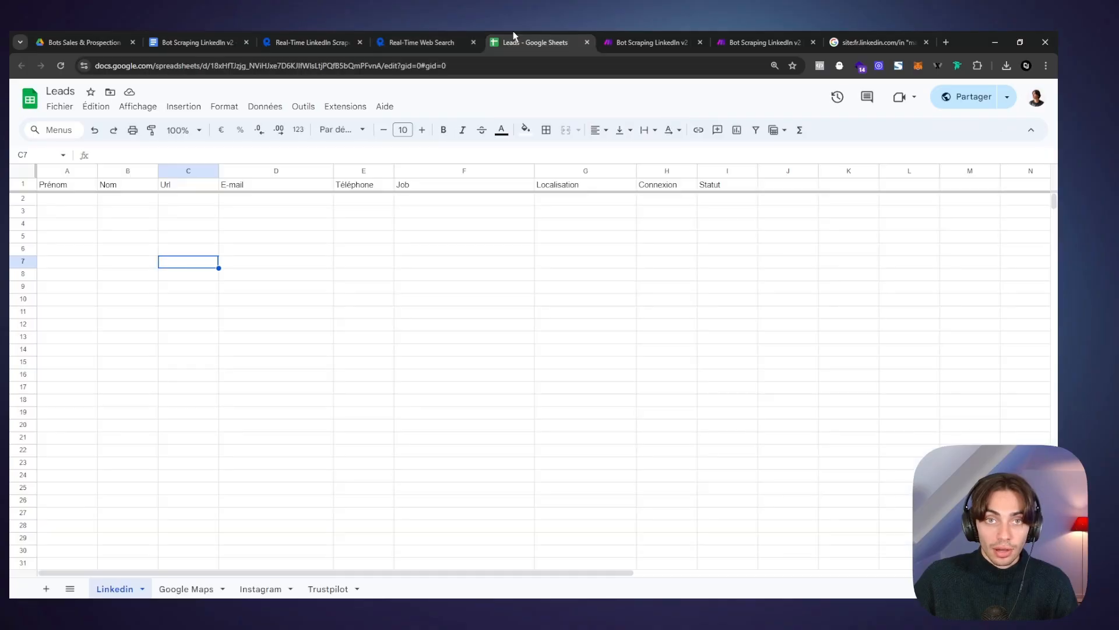
Step: In the Make scenario, open the Google Sheets Search Rows module and view its form for creating a new Google connection
{"action": "left_click", "coordinate": [647, 42]}
{"action": "left_click_drag", "start_coordinate": [694, 232], "coordinate": [495, 237]}
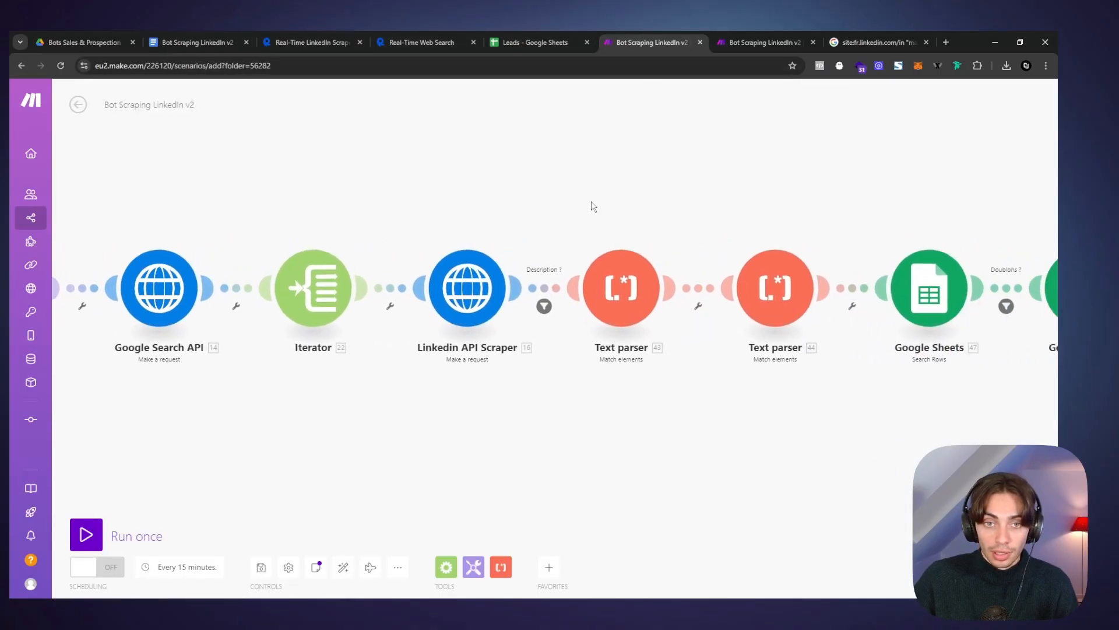
{"action": "left_click_drag", "start_coordinate": [591, 201], "coordinate": [487, 205]}
{"action": "left_click_drag", "start_coordinate": [685, 194], "coordinate": [603, 196]}
{"action": "left_click_drag", "start_coordinate": [692, 189], "coordinate": [579, 196]}
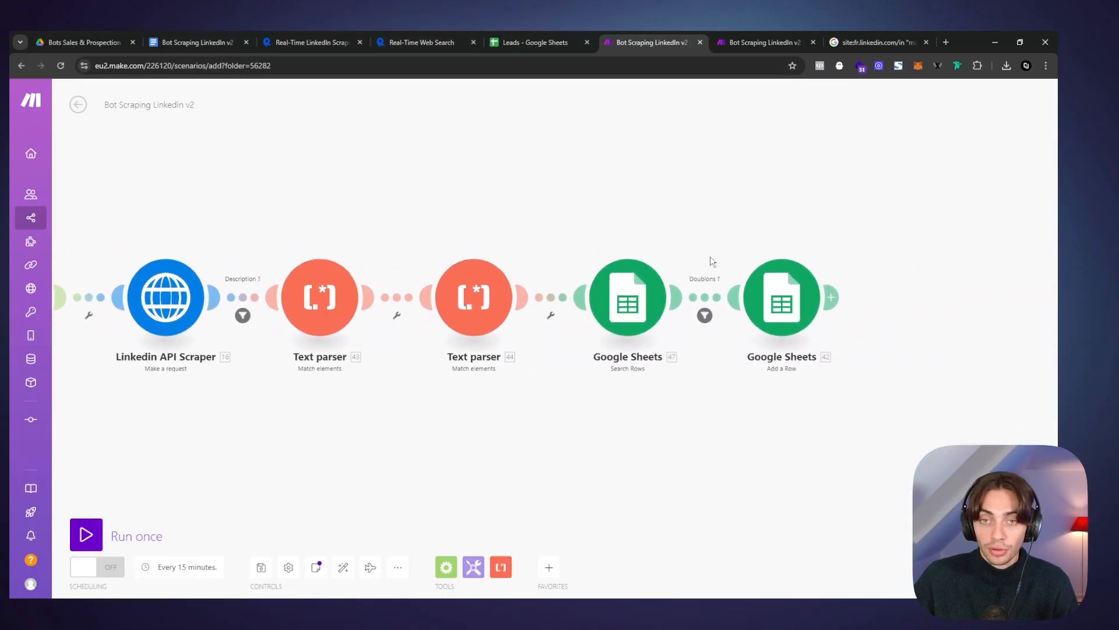
{"action": "left_click", "coordinate": [635, 286]}
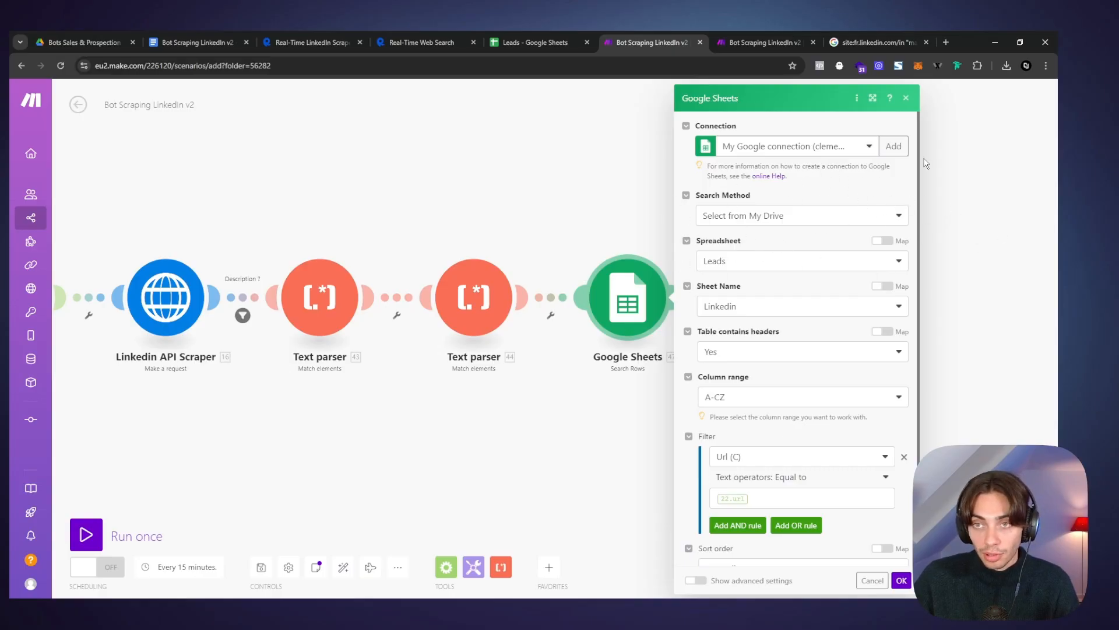
{"action": "left_click", "coordinate": [892, 149]}
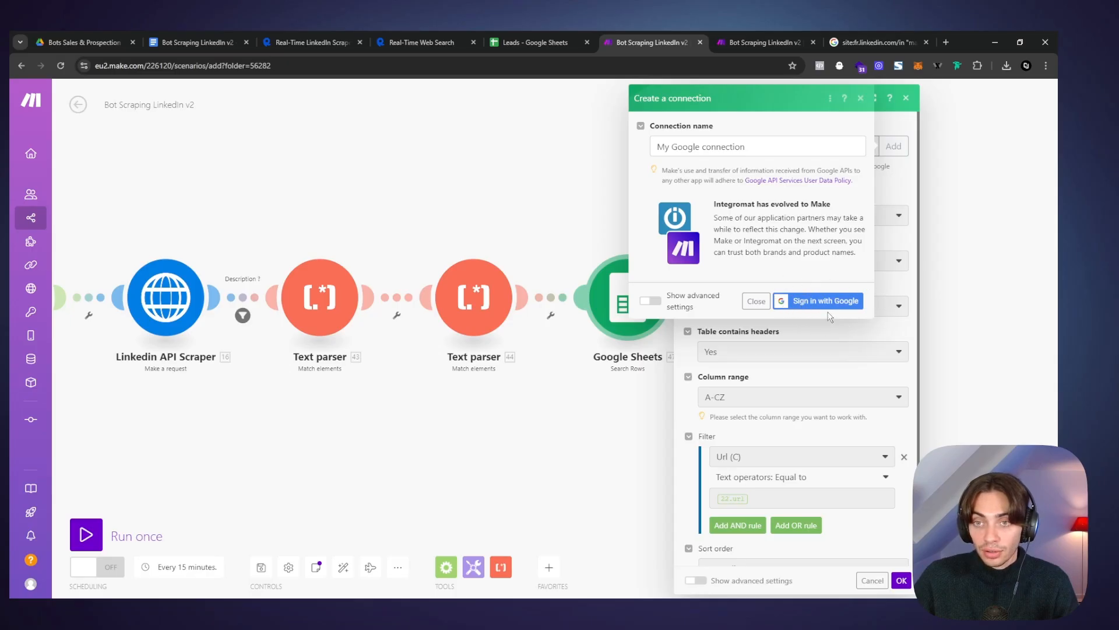
{"action": "left_click", "coordinate": [860, 98]}
Step: Check the Search Rows module's Leads spreadsheet and Linkedin sheet selections against the actual Google Sheets file, and confirm the module settings
{"action": "scroll", "coordinate": [744, 241], "scroll_direction": "down", "scroll_amount": 1}
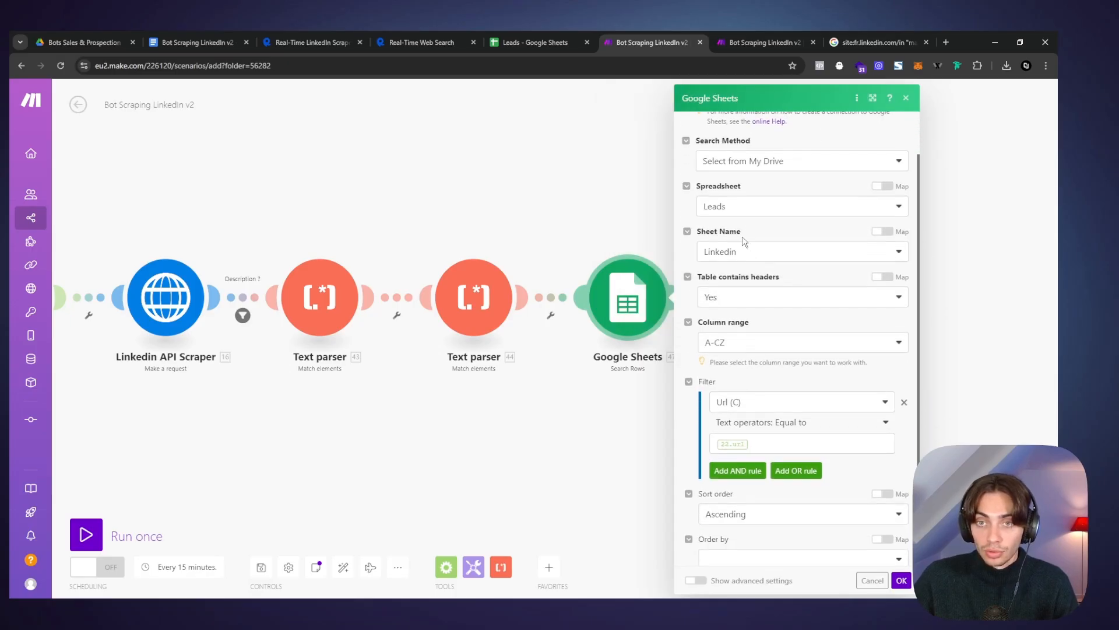
{"action": "left_click", "coordinate": [745, 208]}
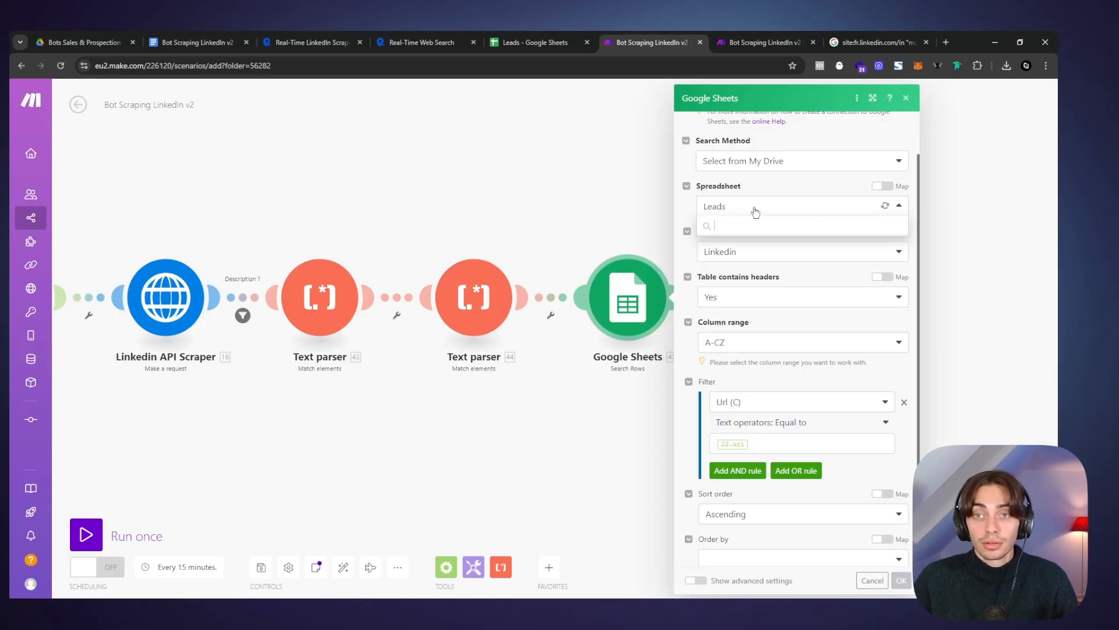
{"action": "left_click", "coordinate": [756, 211]}
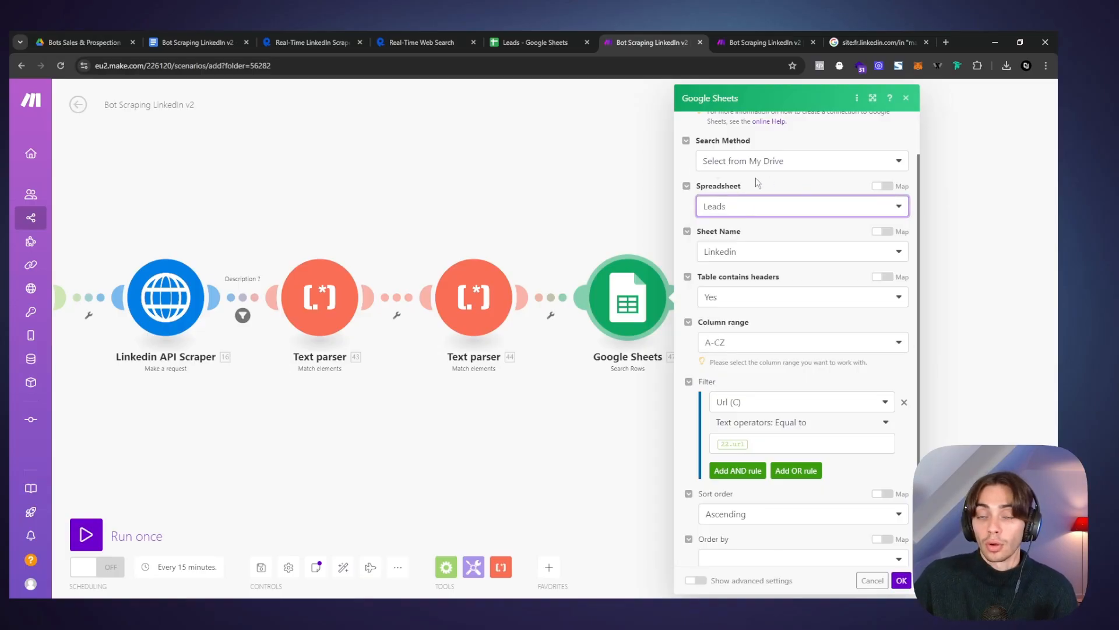
{"action": "left_click", "coordinate": [578, 36]}
{"action": "left_click", "coordinate": [684, 35]}
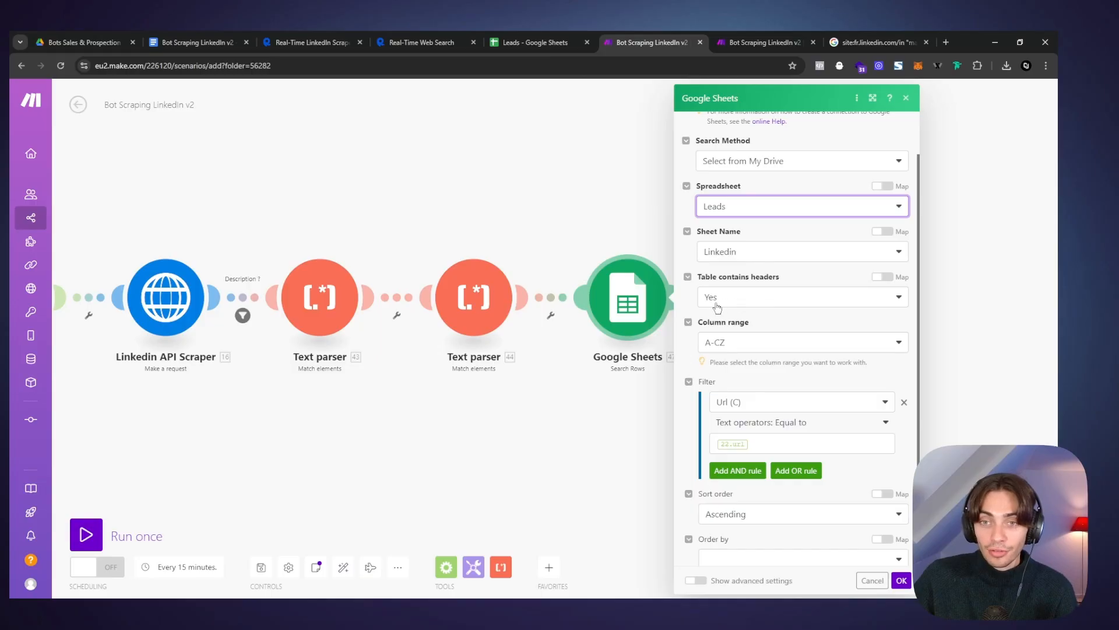
{"action": "left_click", "coordinate": [734, 252]}
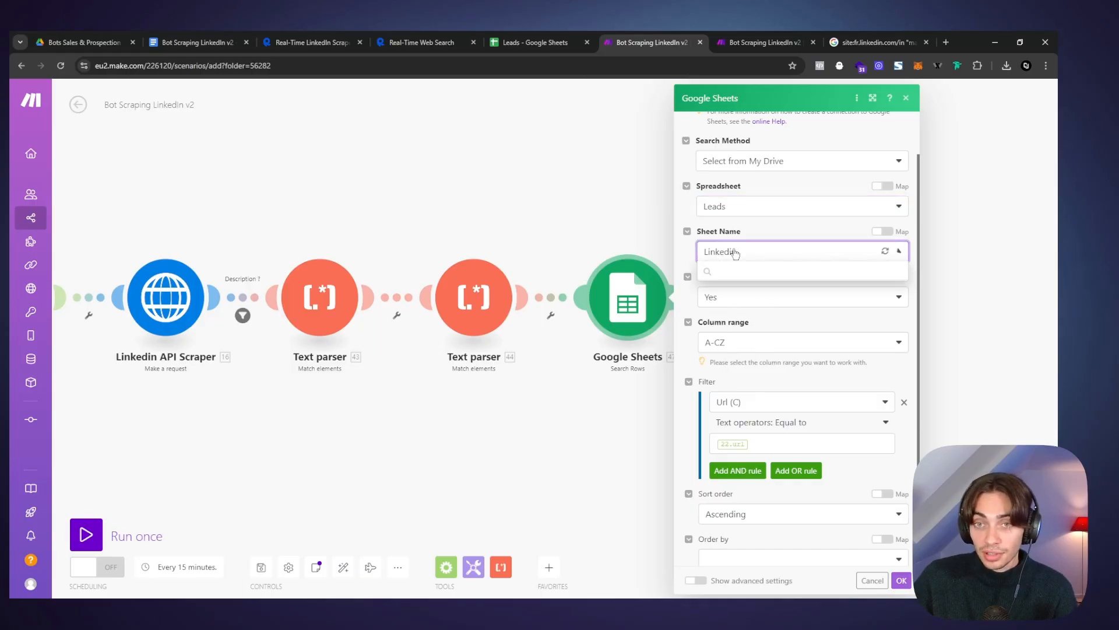
{"action": "left_click", "coordinate": [559, 42]}
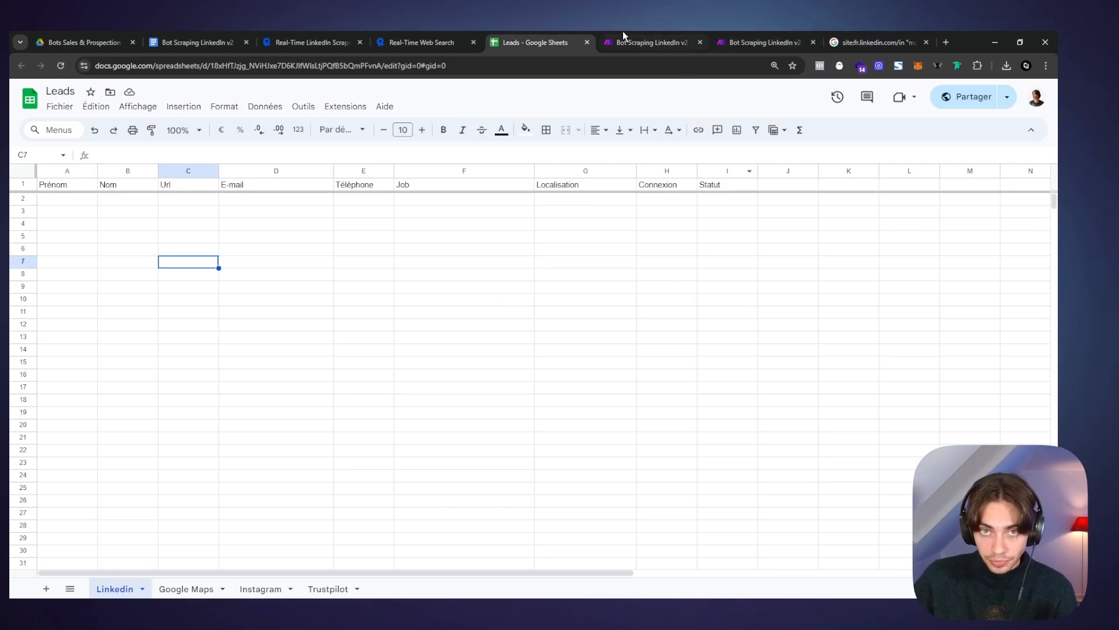
{"action": "left_click", "coordinate": [649, 36]}
{"action": "scroll", "coordinate": [801, 358], "scroll_direction": "down", "scroll_amount": 1}
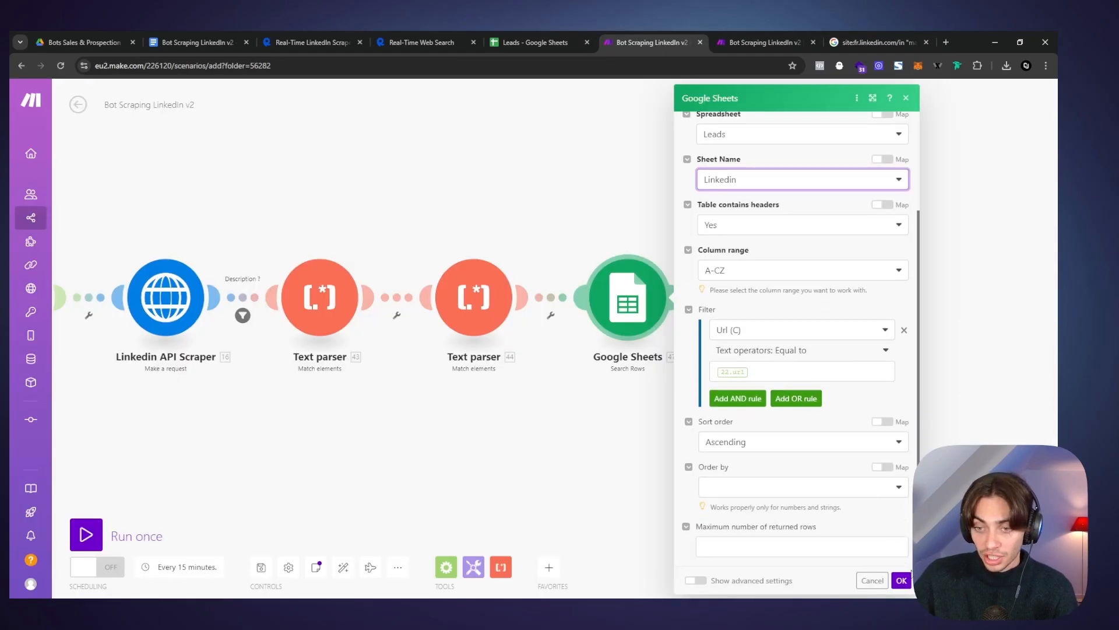
{"action": "left_click", "coordinate": [901, 580]}
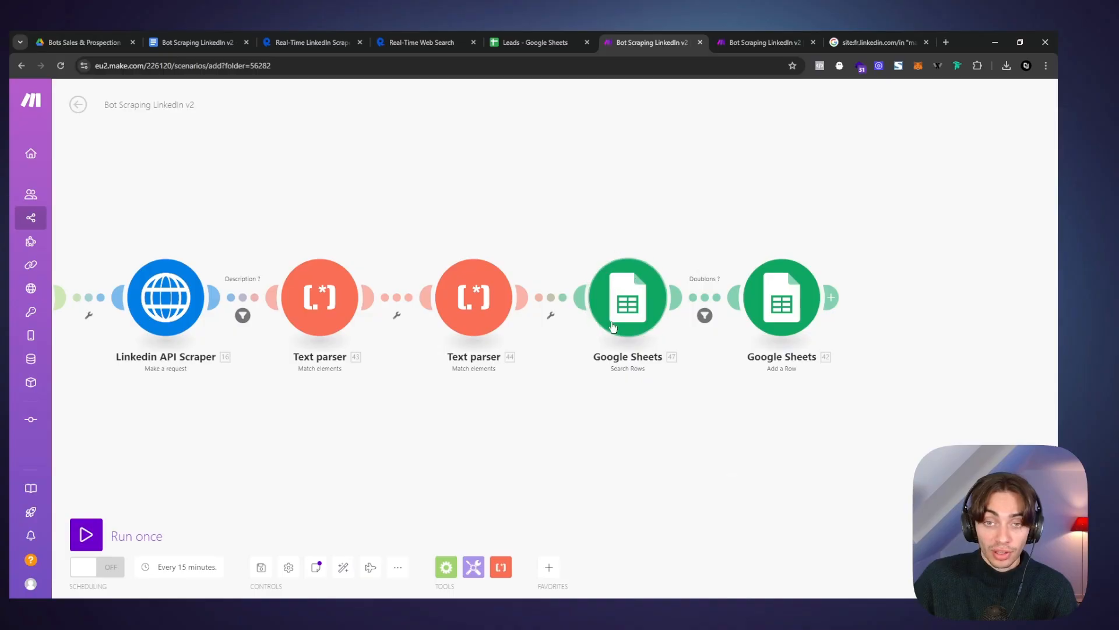
Step: Review the spreadsheet, sheet and column value mappings of the Google Sheets Add a Row module and confirm its settings
{"action": "left_click", "coordinate": [760, 291]}
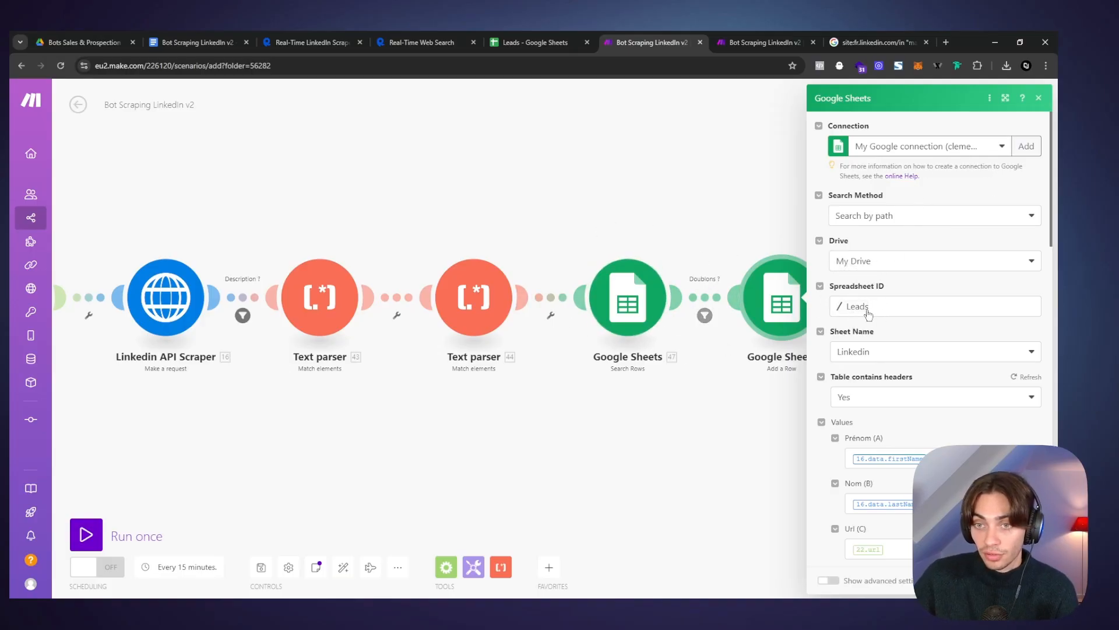
{"action": "scroll", "coordinate": [950, 357], "scroll_direction": "down", "scroll_amount": 2}
{"action": "scroll", "coordinate": [950, 356], "scroll_direction": "down", "scroll_amount": 8}
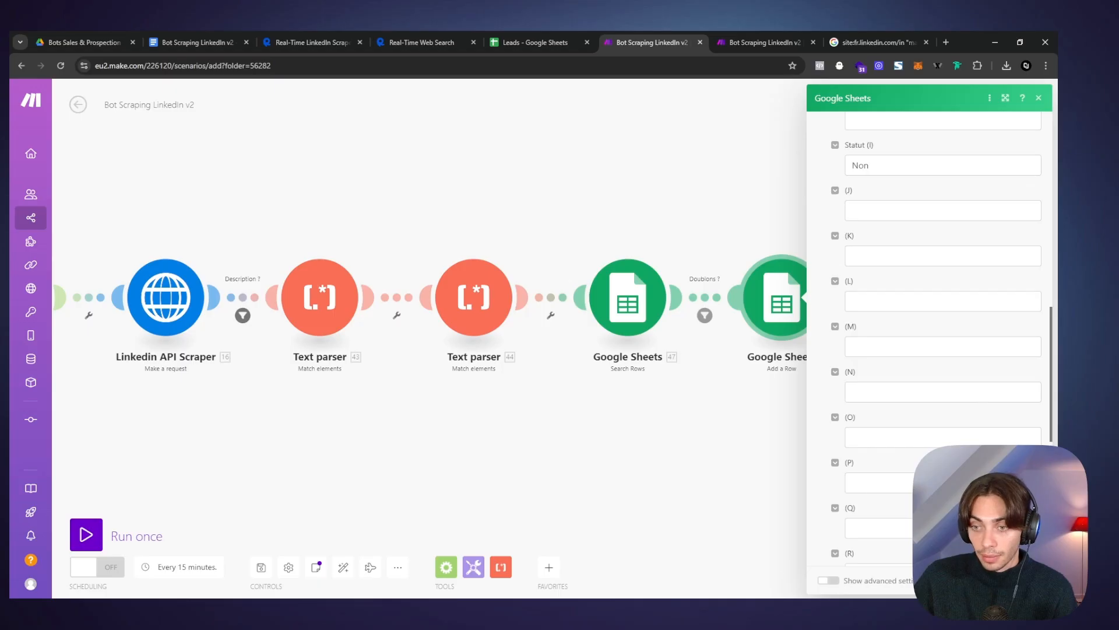
{"action": "left_click", "coordinate": [1027, 580]}
Step: Examine the keywords in the Google search query site:fr.linkedin.com/in "marketing digital"
{"action": "left_click_drag", "start_coordinate": [524, 283], "coordinate": [673, 281]}
{"action": "mouse_move", "coordinate": [473, 199]}
{"action": "left_mouse_down"}
{"action": "mouse_move", "coordinate": [584, 205]}
{"action": "mouse_move", "coordinate": [475, 193]}
{"action": "left_mouse_up"}
{"action": "scroll", "coordinate": [475, 194], "scroll_direction": "down", "scroll_amount": 1}
{"action": "mouse_move", "coordinate": [407, 210]}
{"action": "left_mouse_down"}
{"action": "mouse_move", "coordinate": [664, 205]}
{"action": "mouse_move", "coordinate": [467, 204]}
{"action": "left_mouse_up"}
{"action": "left_click", "coordinate": [877, 36]}
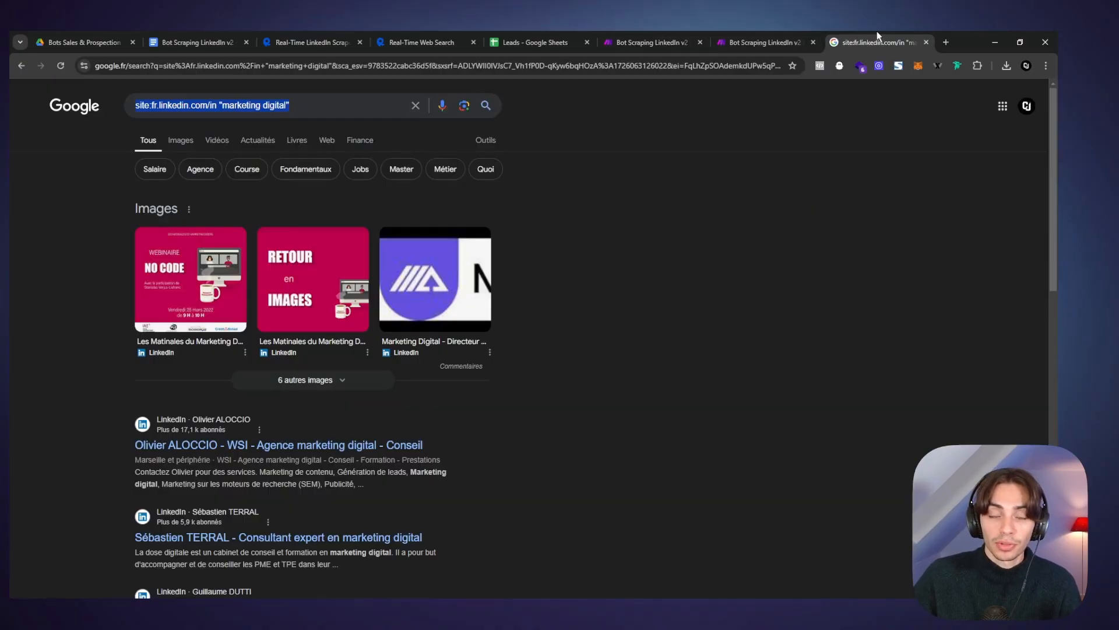
{"action": "double_click", "coordinate": [275, 102]}
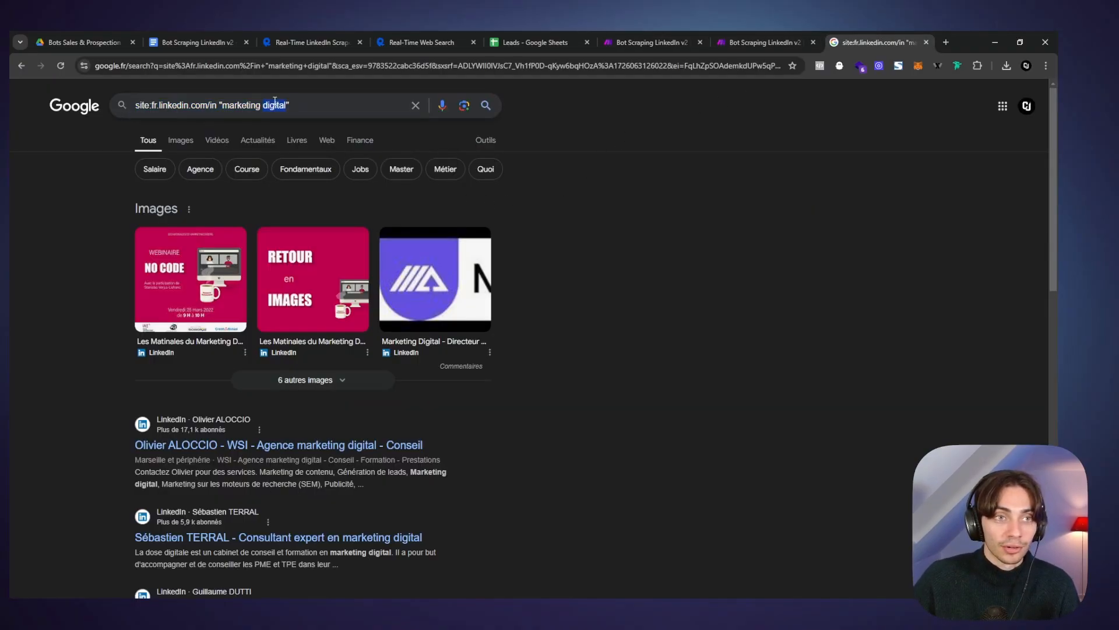
{"action": "double_click", "coordinate": [243, 105]}
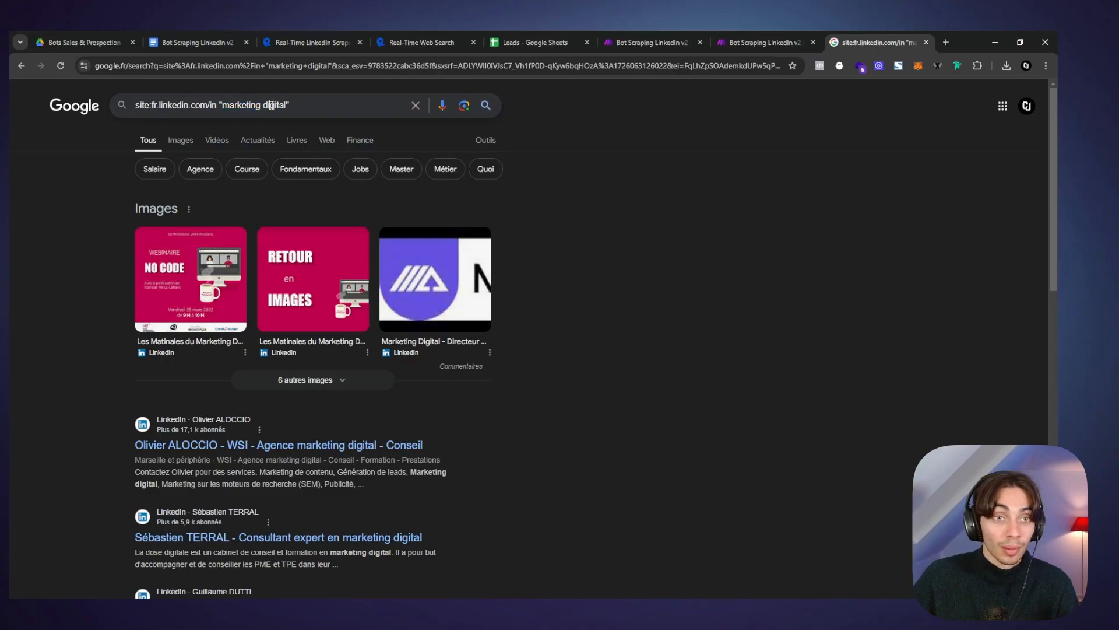
{"action": "double_click", "coordinate": [273, 105]}
Step: In the Make scenario, review the variables defined in the Tools Set multiple variables module and close it
{"action": "left_click", "coordinate": [621, 36]}
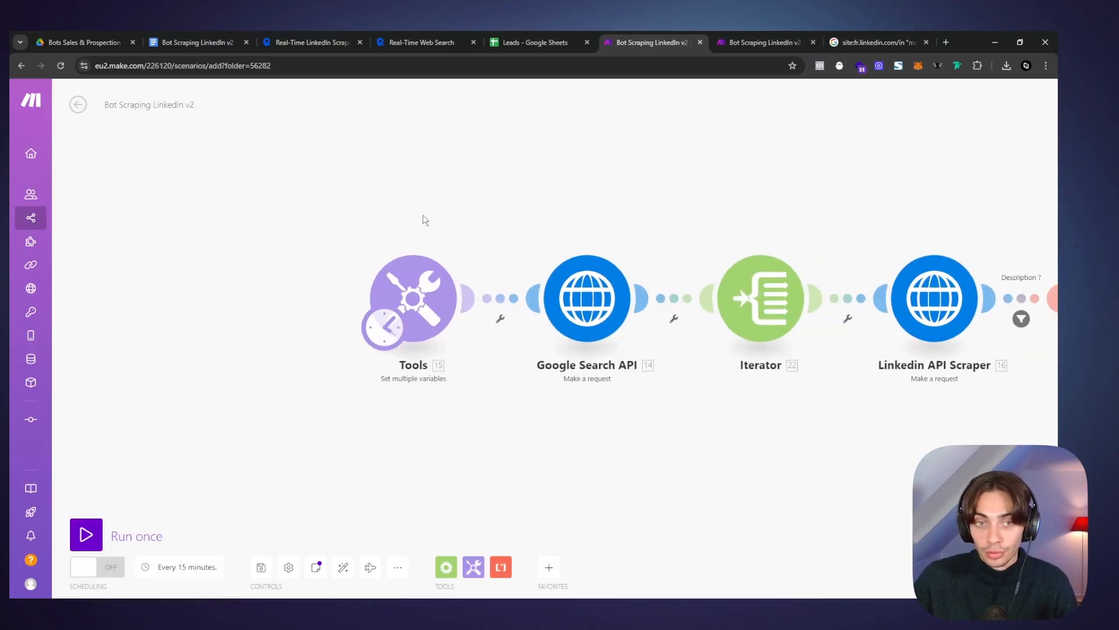
{"action": "left_click", "coordinate": [407, 291]}
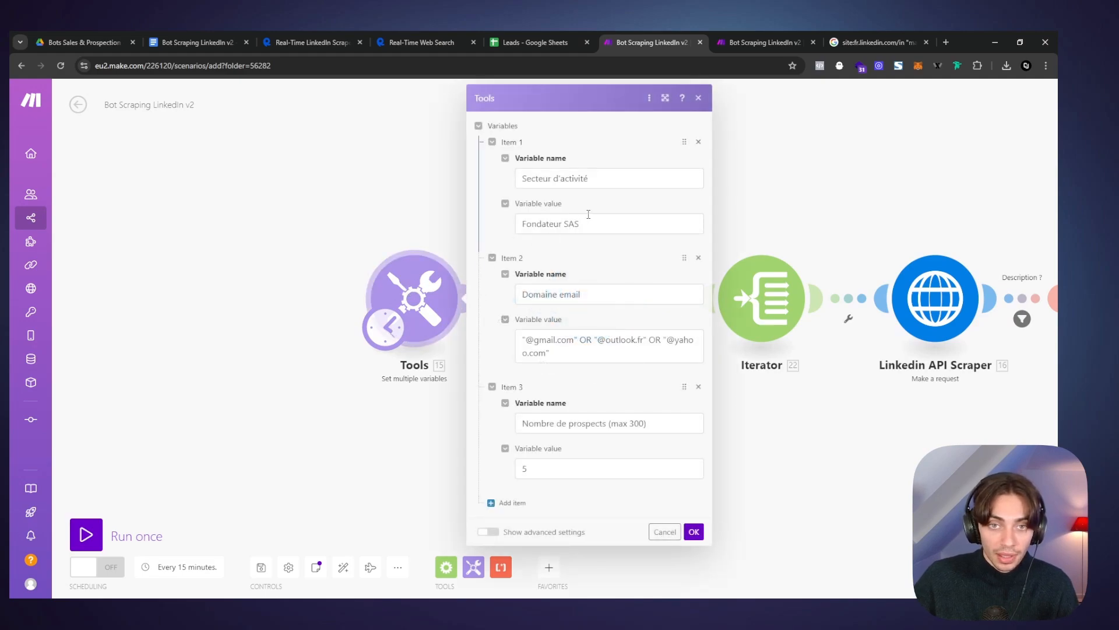
{"action": "left_click", "coordinate": [350, 200]}
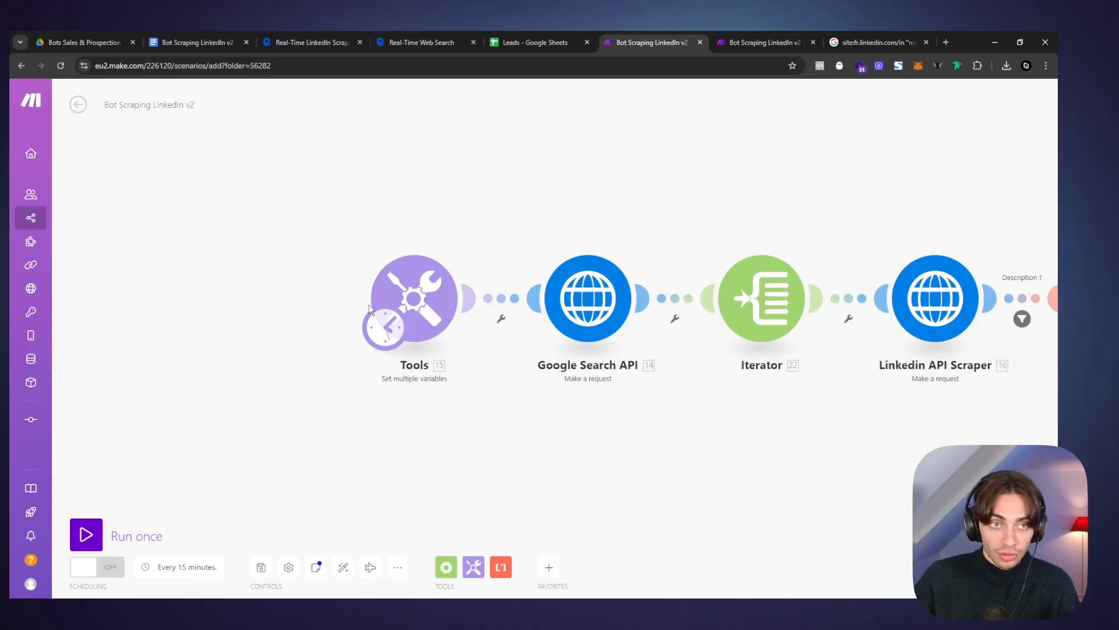
{"action": "scroll", "coordinate": [369, 309], "scroll_direction": "up", "scroll_amount": 2}
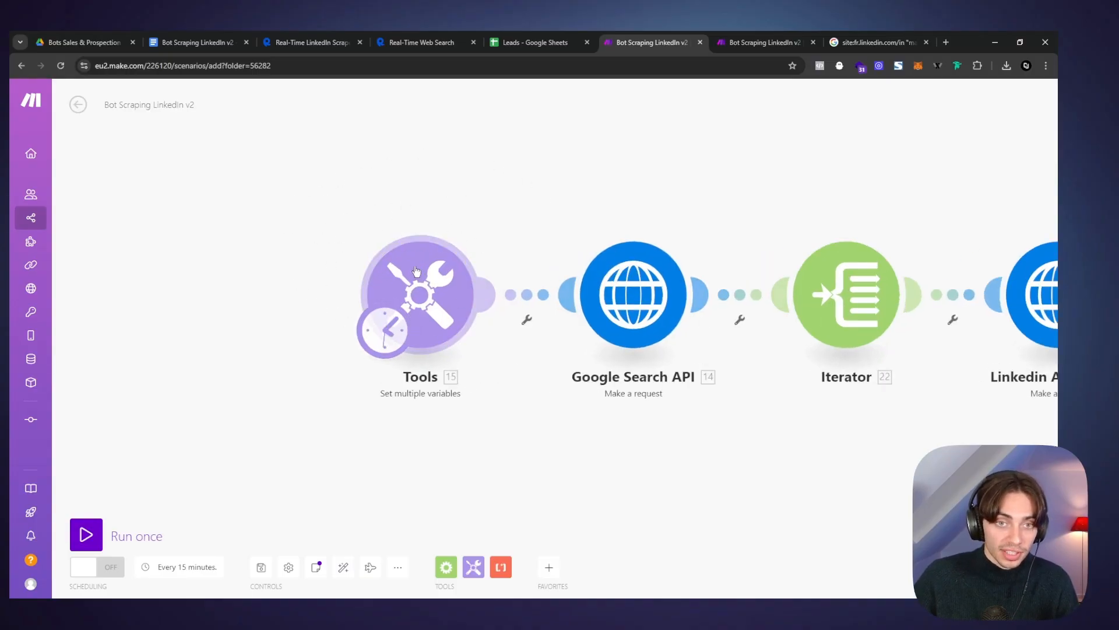
{"action": "left_click_drag", "start_coordinate": [364, 238], "coordinate": [383, 242]}
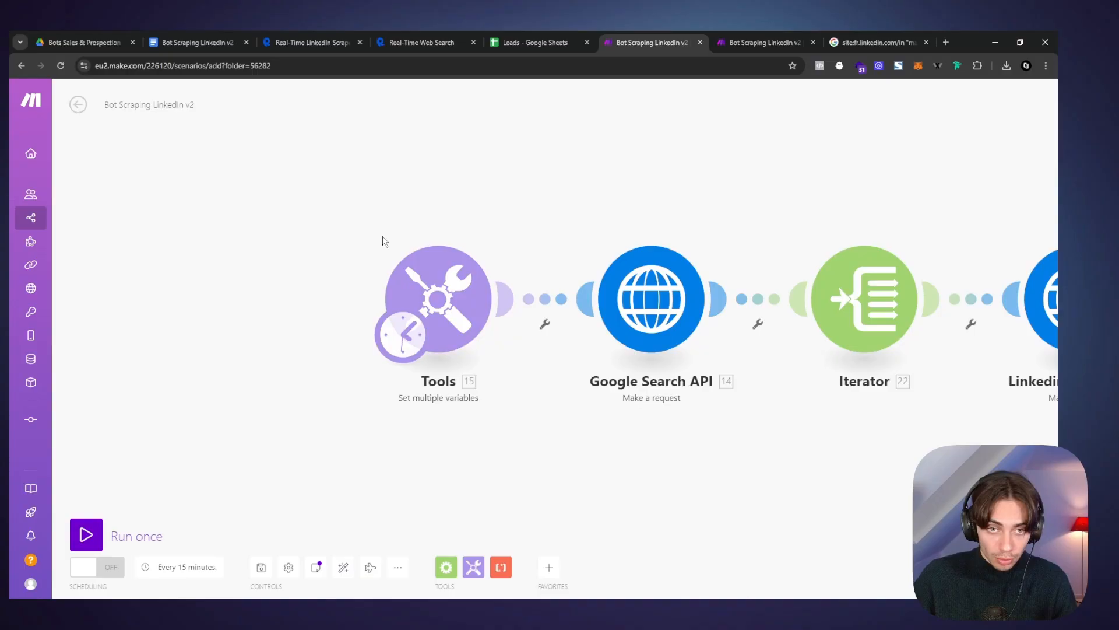
Step: In the Tools module, set the value of the Secteur d'activité variable to "Agence marketing"
{"action": "left_click", "coordinate": [441, 292]}
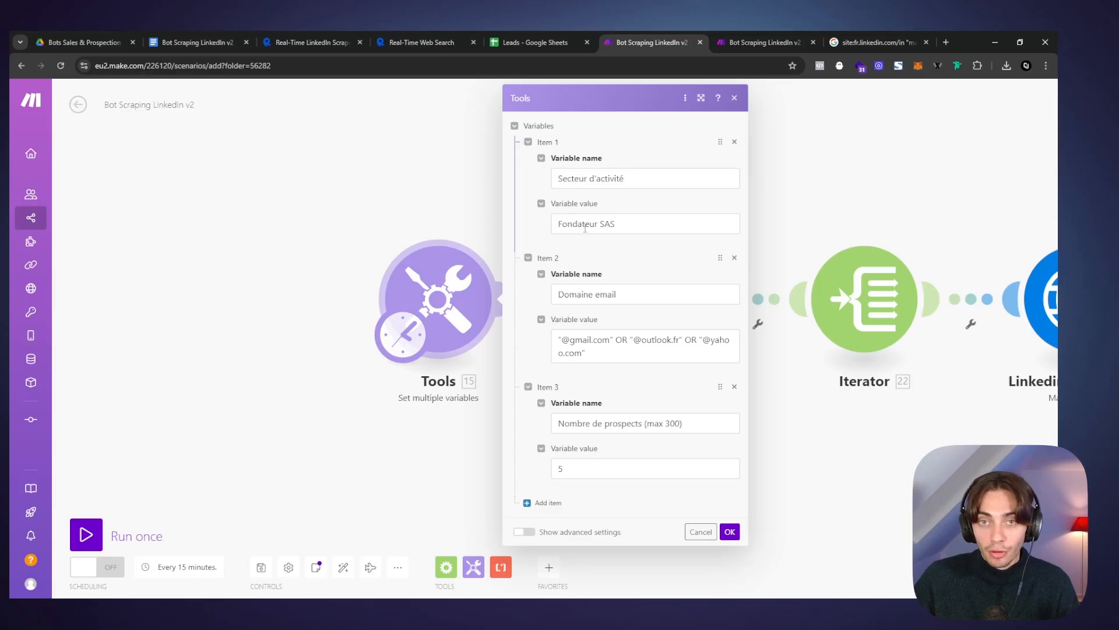
{"action": "left_click", "coordinate": [615, 231]}
{"action": "key", "text": "ctrl+a"}
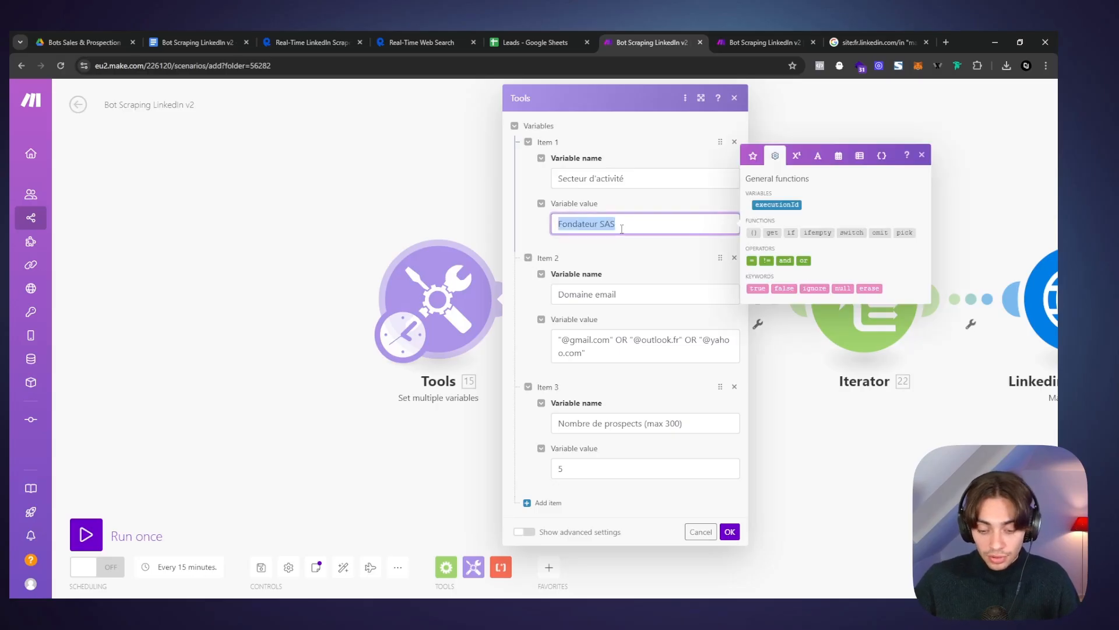
{"action": "key", "text": "BackSpace"}
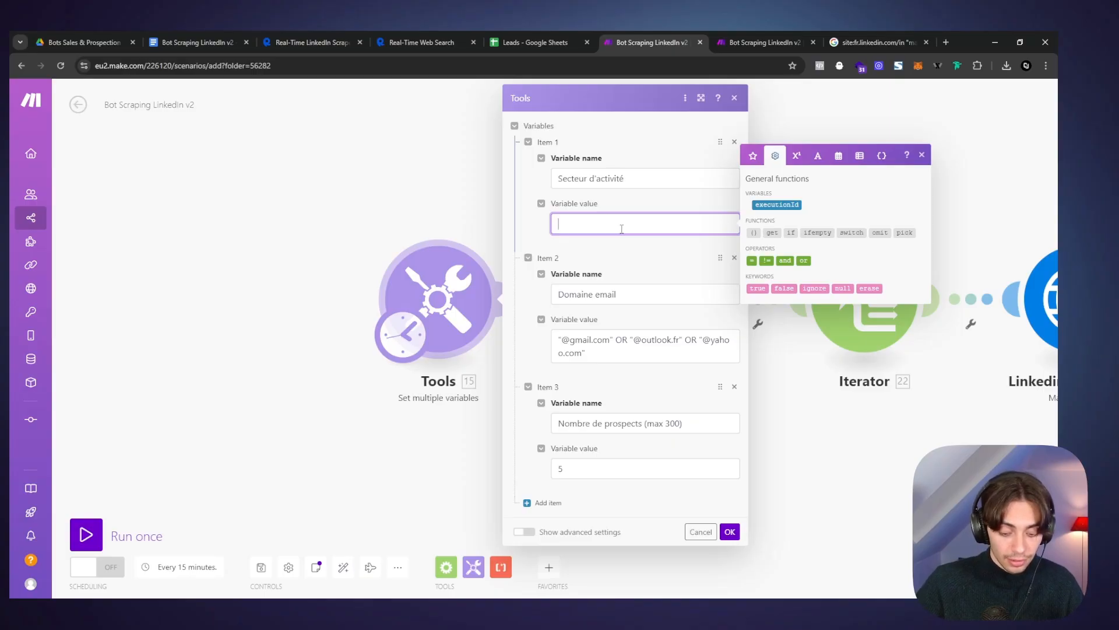
{"action": "type", "text": "Agence ma"}
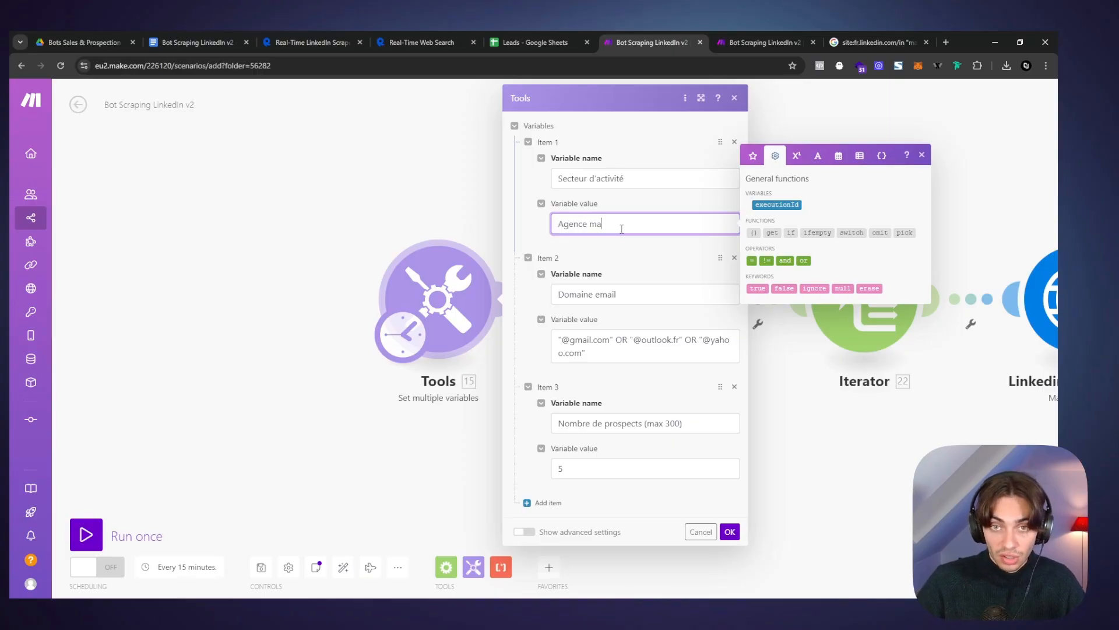
{"action": "type", "text": "rketing"}
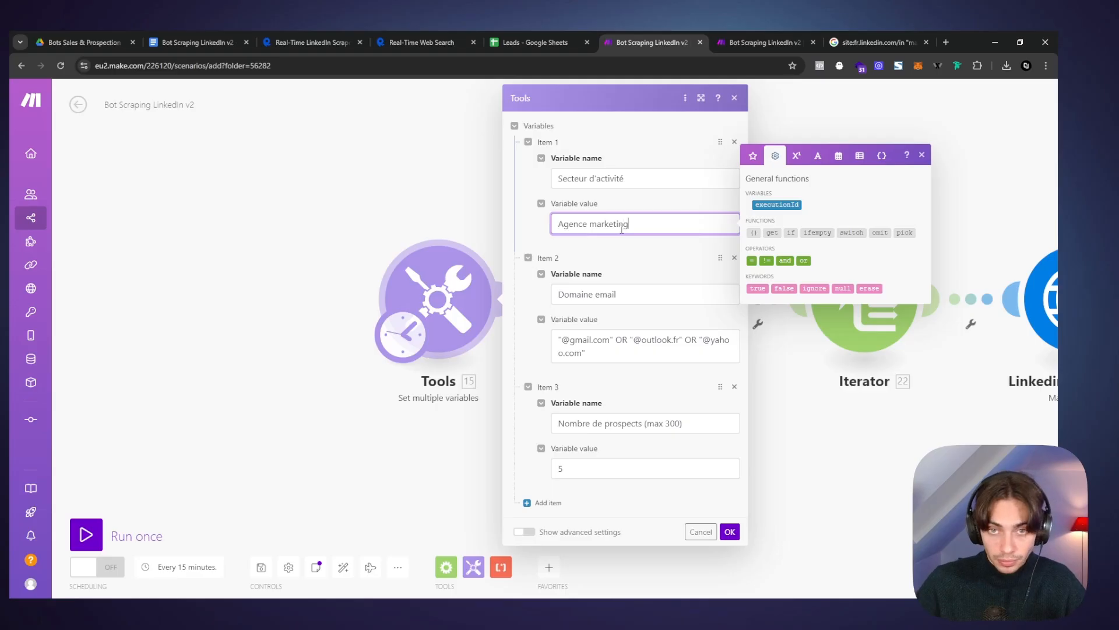
{"action": "left_click", "coordinate": [733, 526]}
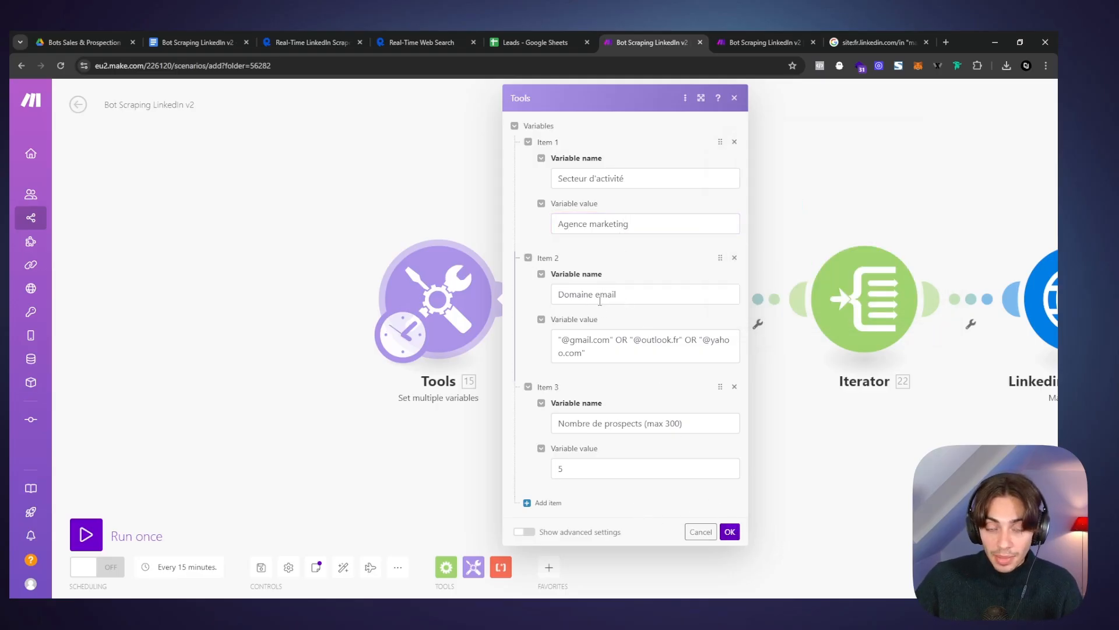
Step: Copy the value of the Domaine email variable in the Tools module
{"action": "left_click", "coordinate": [765, 42]}
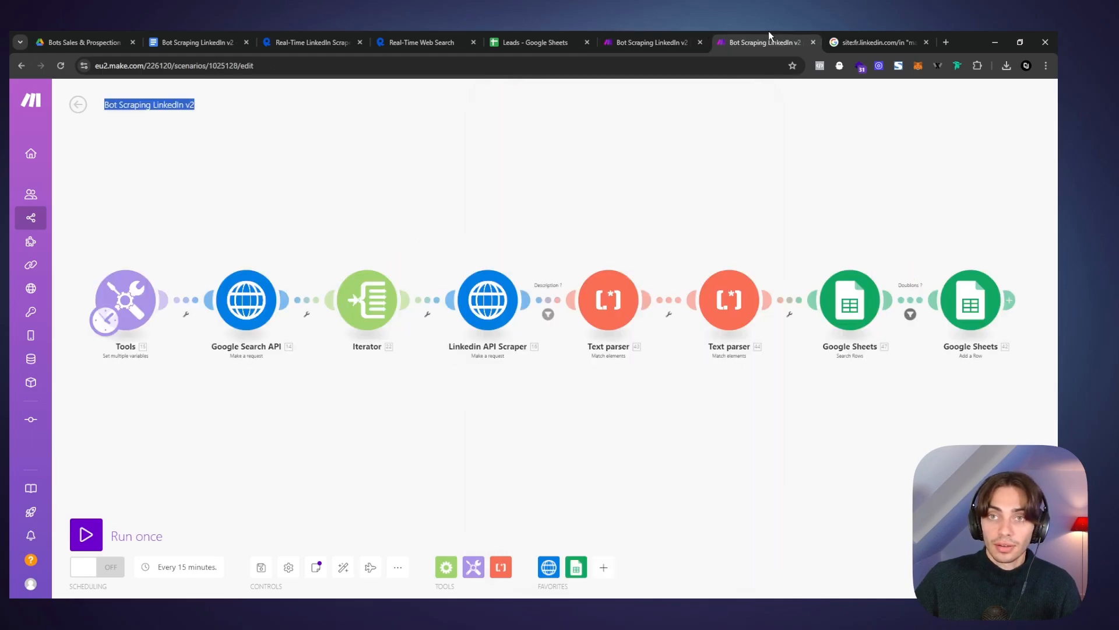
{"action": "left_click", "coordinate": [650, 42]}
{"action": "triple_click", "coordinate": [608, 360]}
{"action": "key", "text": "ctrl+c"}
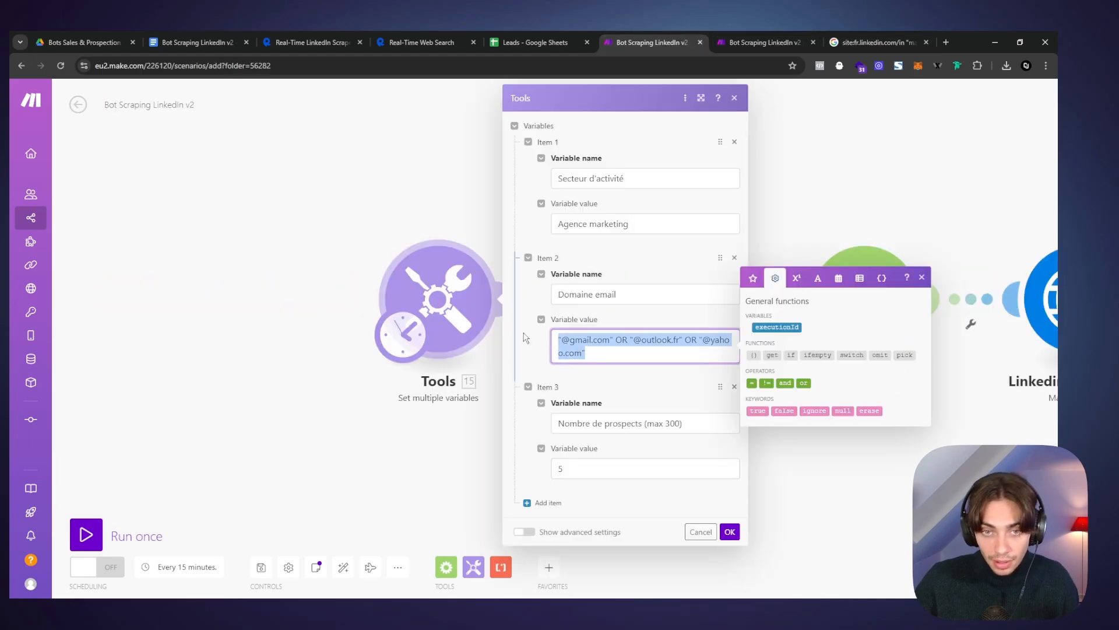
{"action": "left_click", "coordinate": [878, 42]}
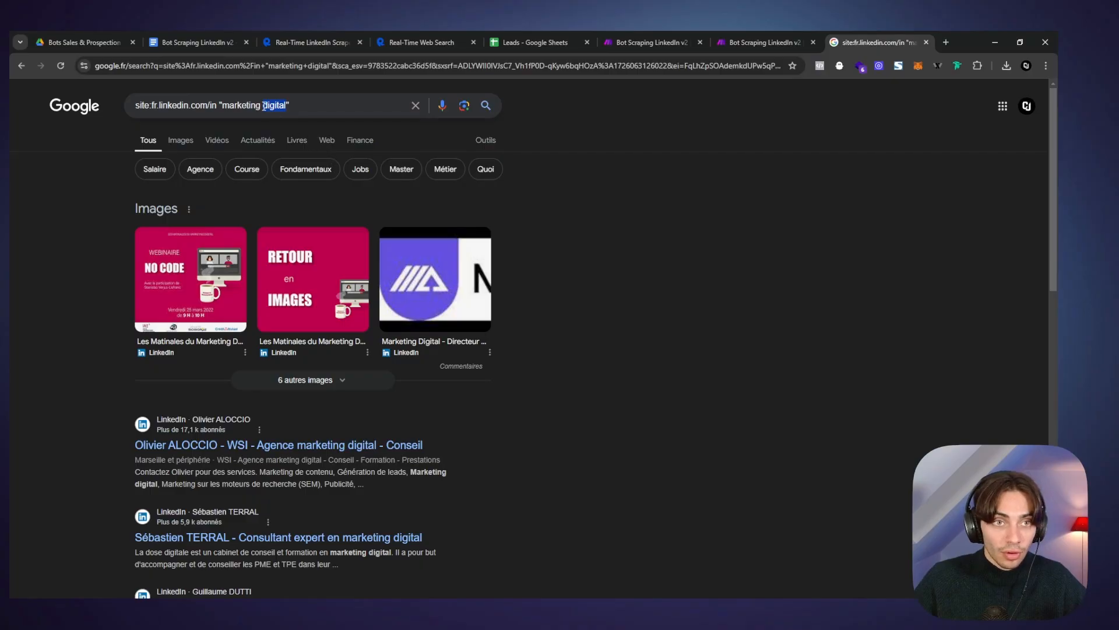
{"action": "left_click_drag", "start_coordinate": [304, 105], "coordinate": [220, 106]}
{"action": "left_click", "coordinate": [309, 105]}
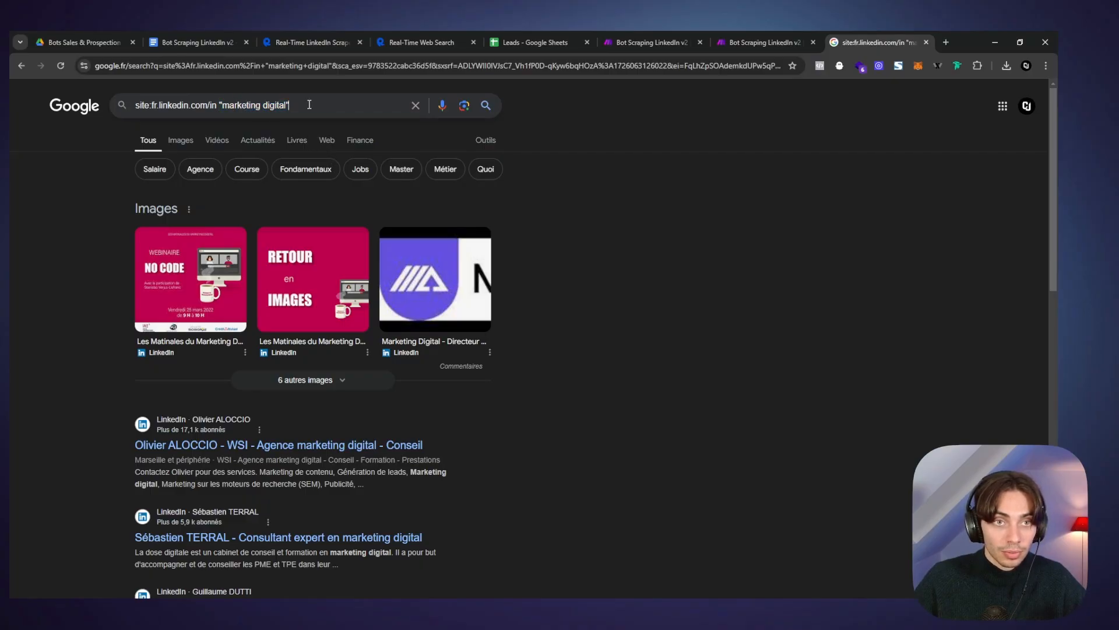
{"action": "key", "text": "ctrl+v"}
{"action": "key", "text": "Return"}
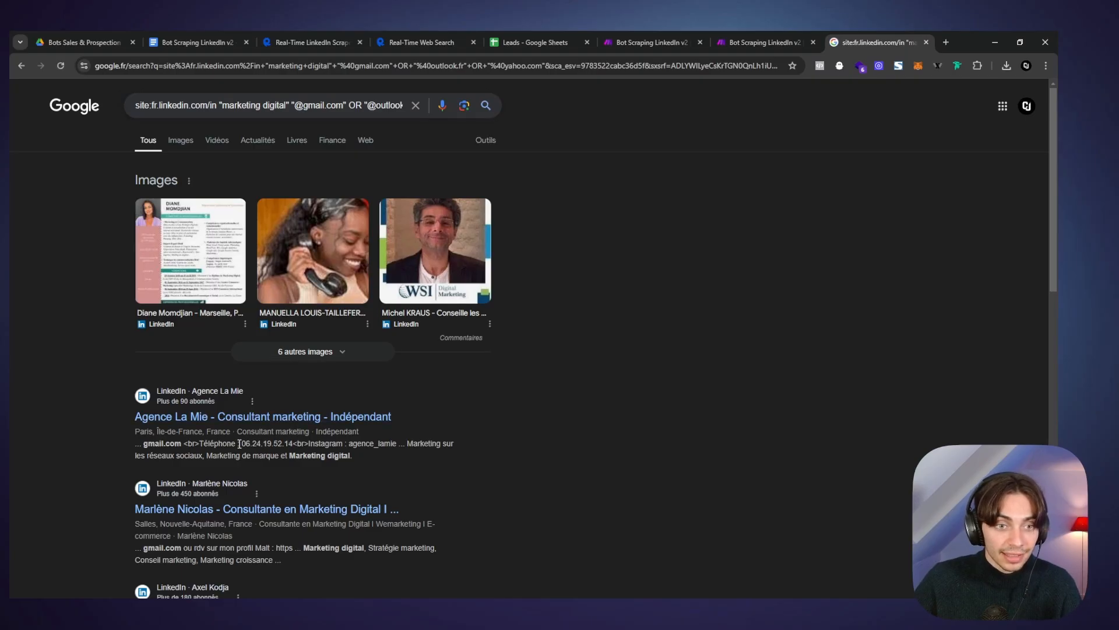
Step: Examine the phone number and gmail.com mentions in the LinkedIn profile results on Google
{"action": "left_click_drag", "start_coordinate": [239, 443], "coordinate": [316, 444]}
{"action": "scroll", "coordinate": [277, 443], "scroll_direction": "down", "scroll_amount": 2}
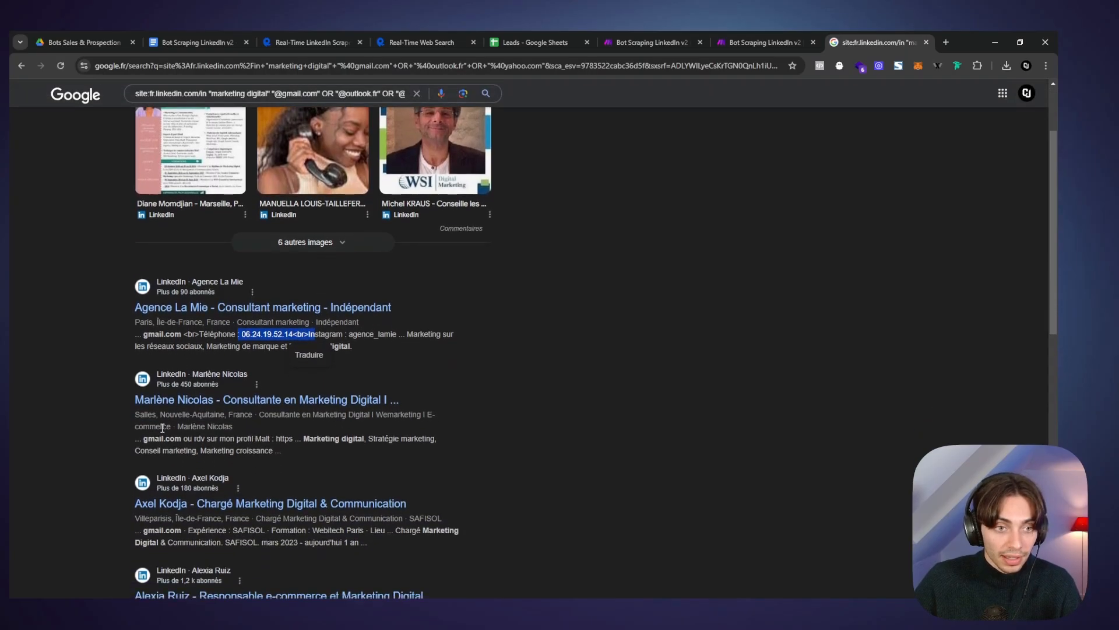
{"action": "left_click_drag", "start_coordinate": [137, 442], "coordinate": [187, 439]}
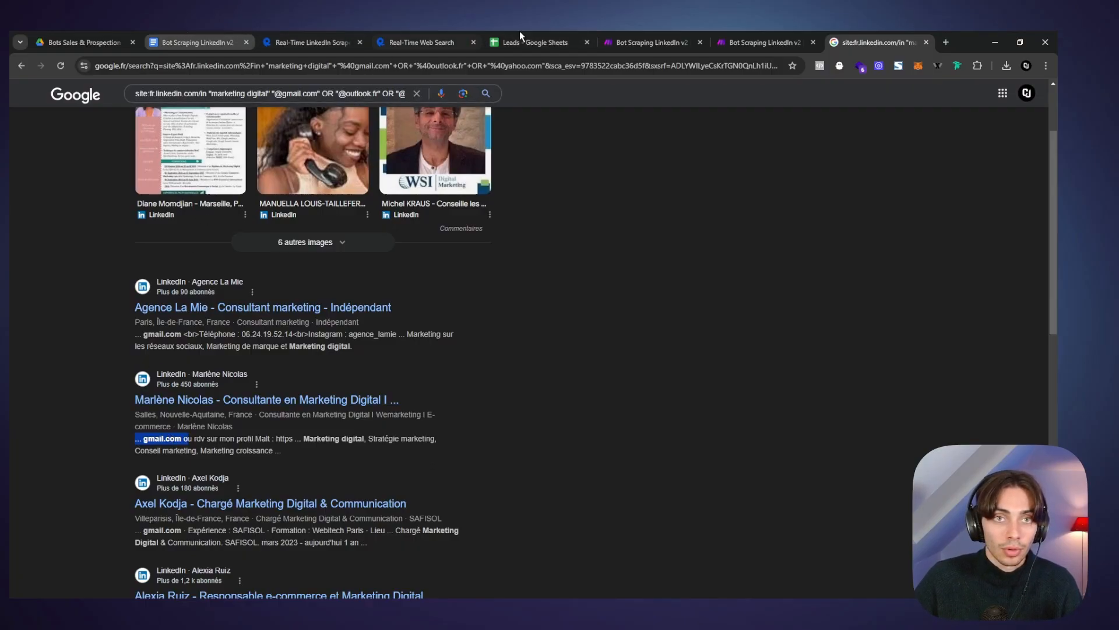
Step: Back in Make, check the Domaine email and Nombre de prospects (max 300) variables in the Tools module and confirm its settings
{"action": "left_click", "coordinate": [669, 31]}
{"action": "left_click", "coordinate": [601, 355]}
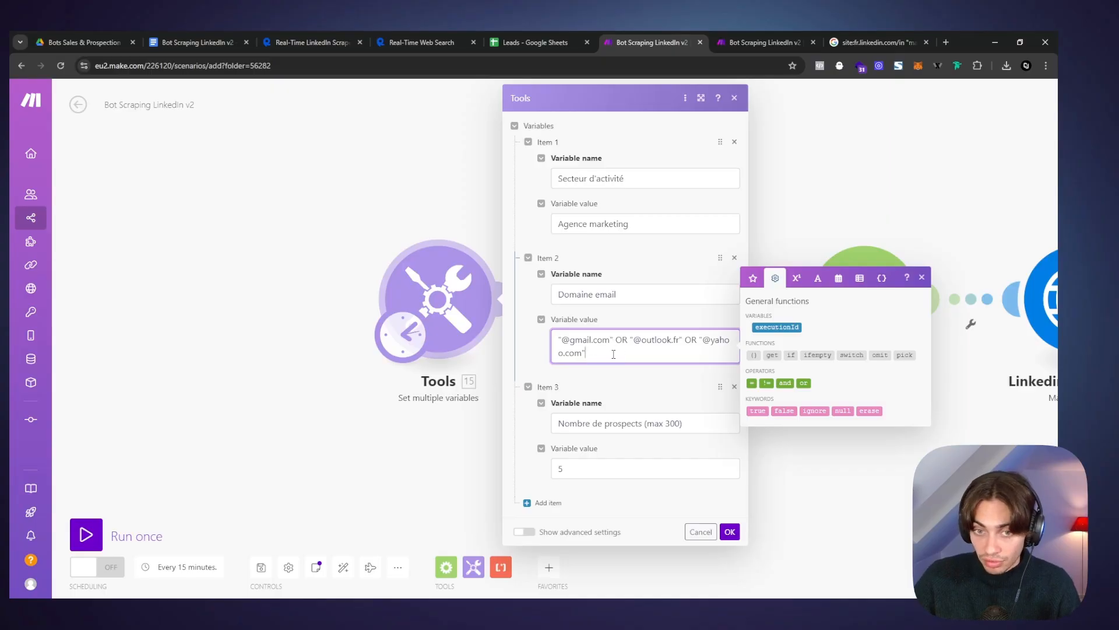
{"action": "key", "text": "ctrl+a"}
{"action": "left_click", "coordinate": [673, 425]}
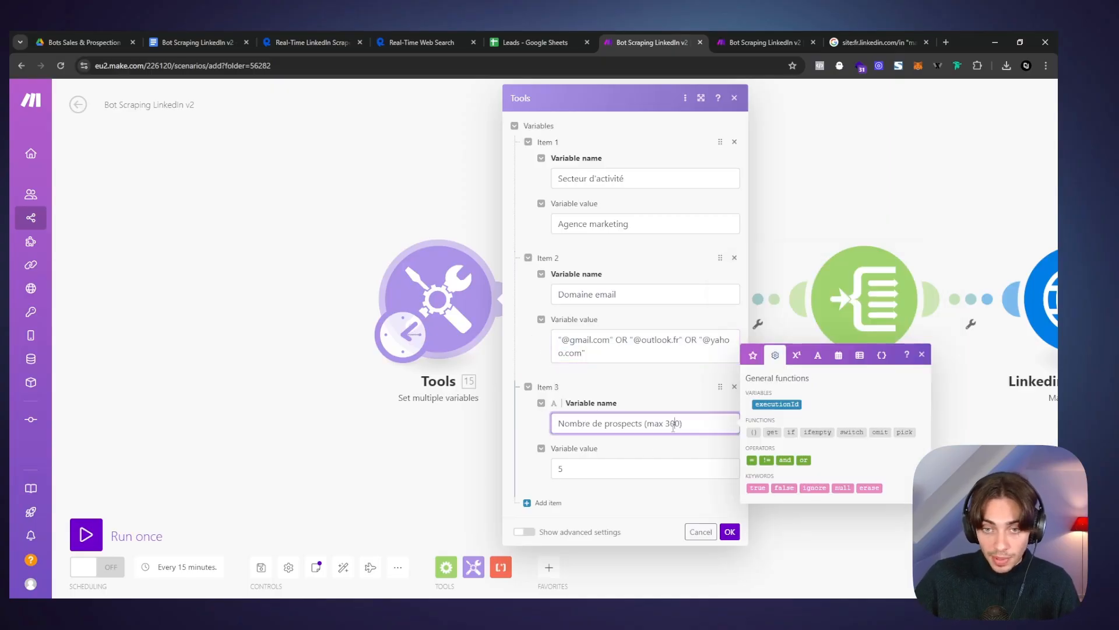
{"action": "left_click", "coordinate": [322, 35]}
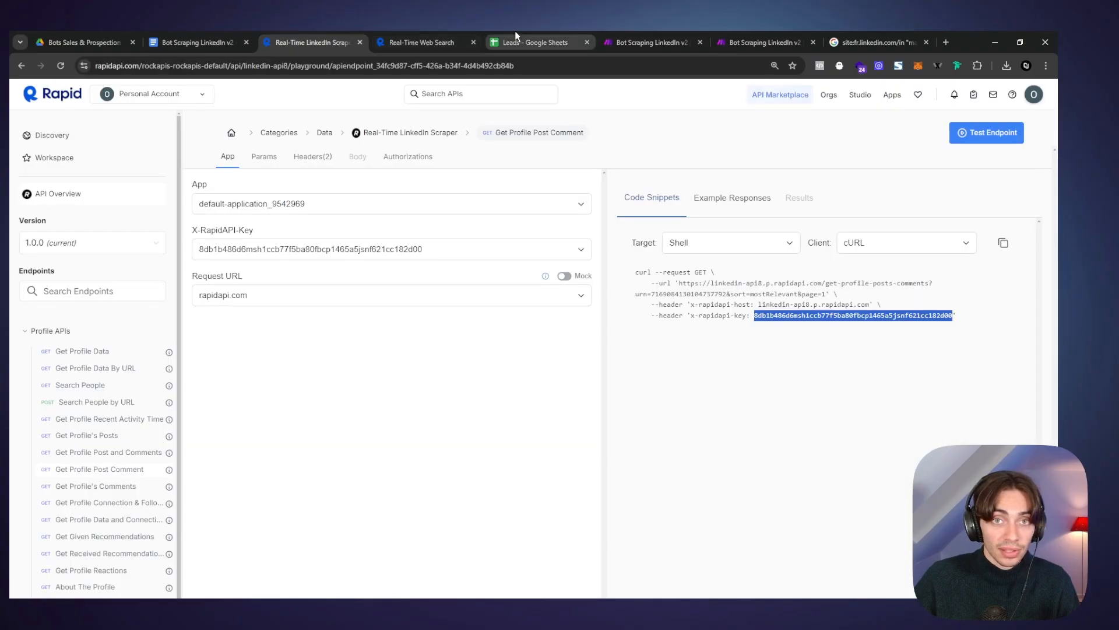
{"action": "left_click", "coordinate": [562, 36]}
{"action": "left_click", "coordinate": [630, 41]}
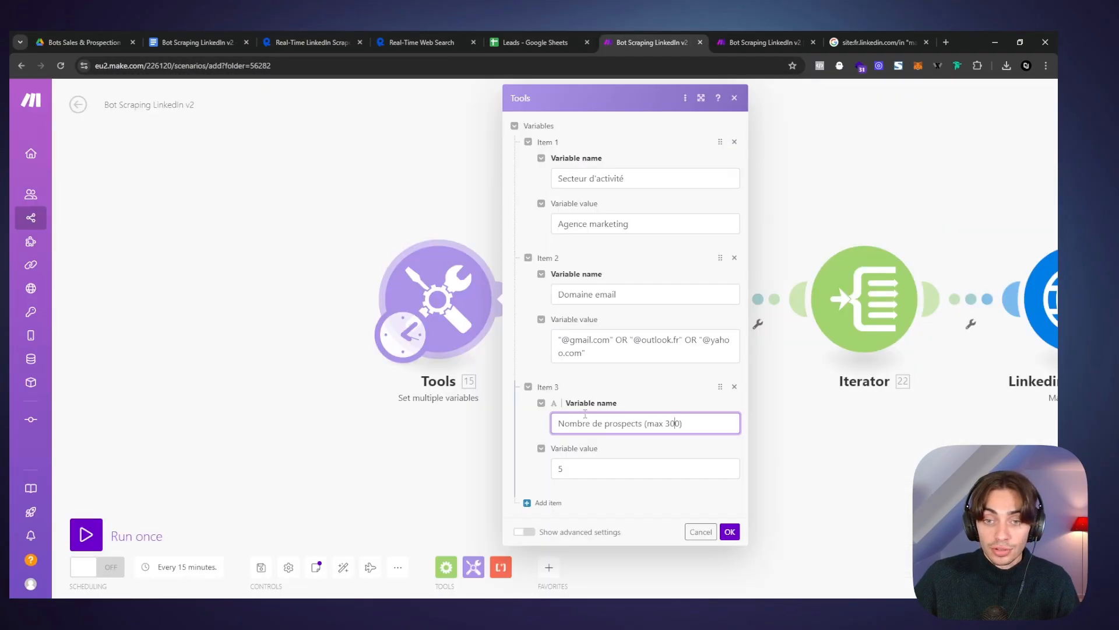
{"action": "left_click", "coordinate": [587, 470]}
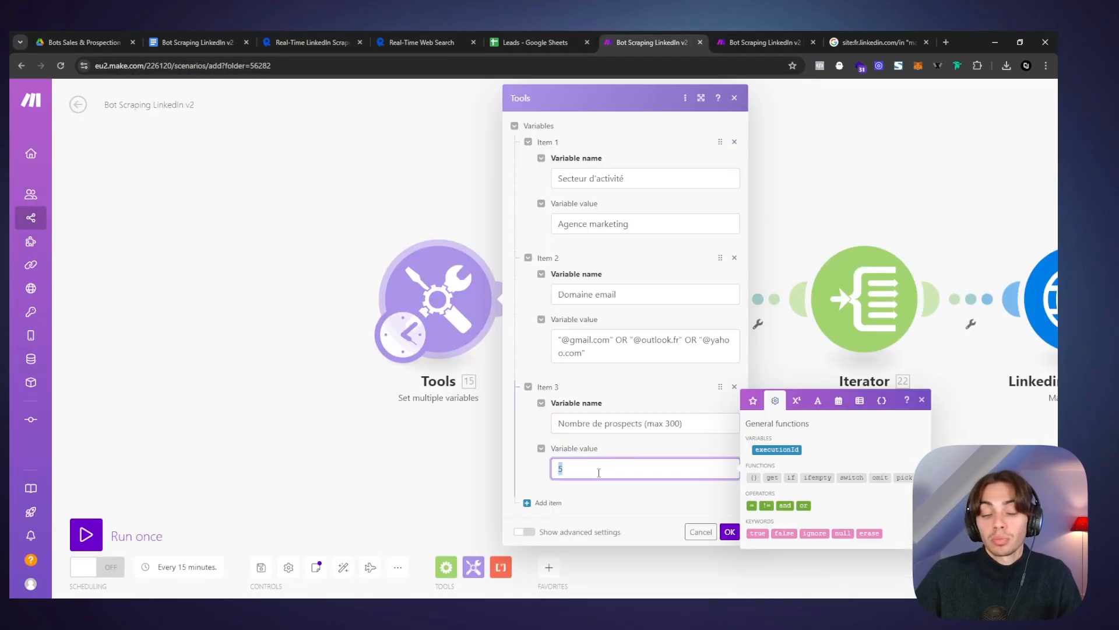
{"action": "left_click", "coordinate": [729, 532]}
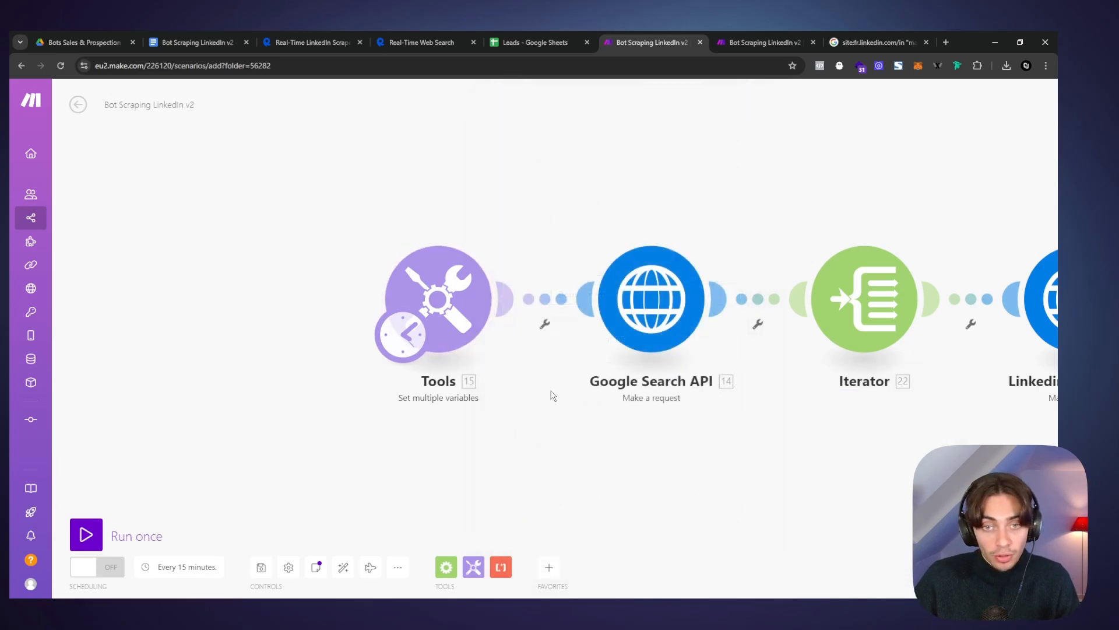
Step: Run the whole Bot Scraping LinkedIn v2 scenario once
{"action": "left_click_drag", "start_coordinate": [391, 414], "coordinate": [292, 421]}
{"action": "scroll", "coordinate": [518, 378], "scroll_direction": "down", "scroll_amount": 2}
{"action": "left_click_drag", "start_coordinate": [591, 414], "coordinate": [390, 374]}
{"action": "left_click_drag", "start_coordinate": [665, 200], "coordinate": [563, 189]}
{"action": "scroll", "coordinate": [702, 200], "scroll_direction": "down", "scroll_amount": 3}
{"action": "scroll", "coordinate": [701, 200], "scroll_direction": "down", "scroll_amount": 1}
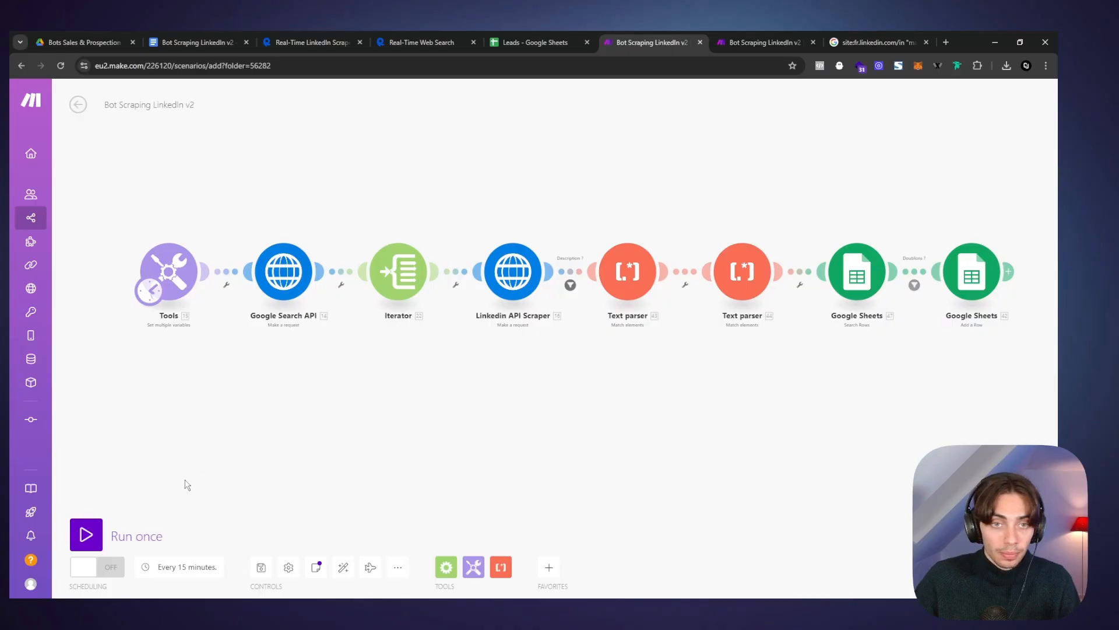
{"action": "left_click", "coordinate": [532, 36]}
{"action": "left_click", "coordinate": [650, 42]}
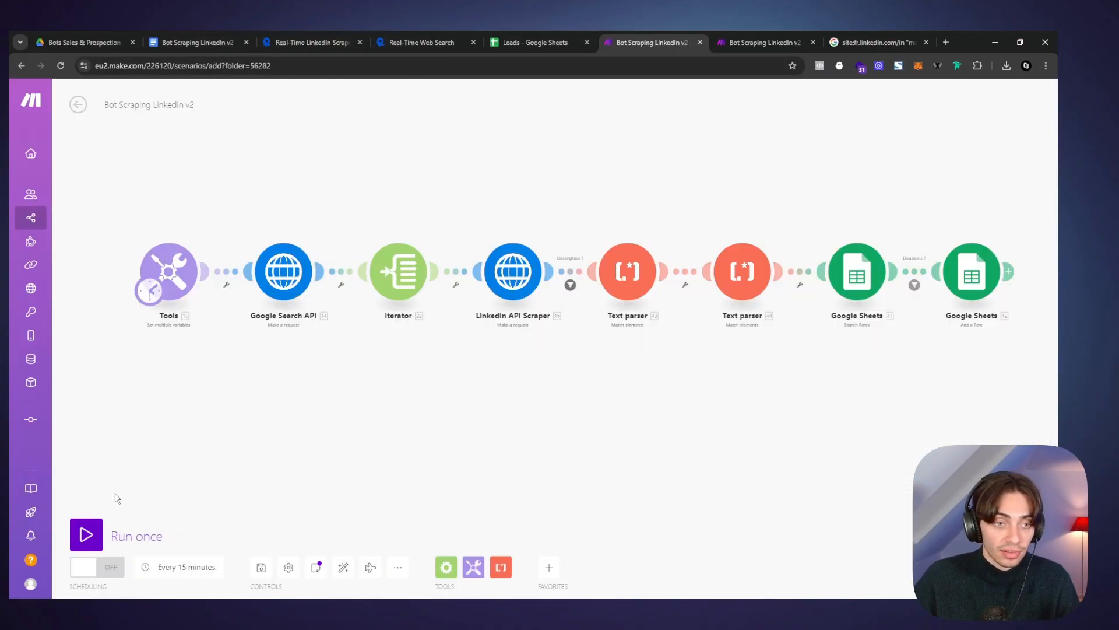
{"action": "left_click", "coordinate": [87, 535]}
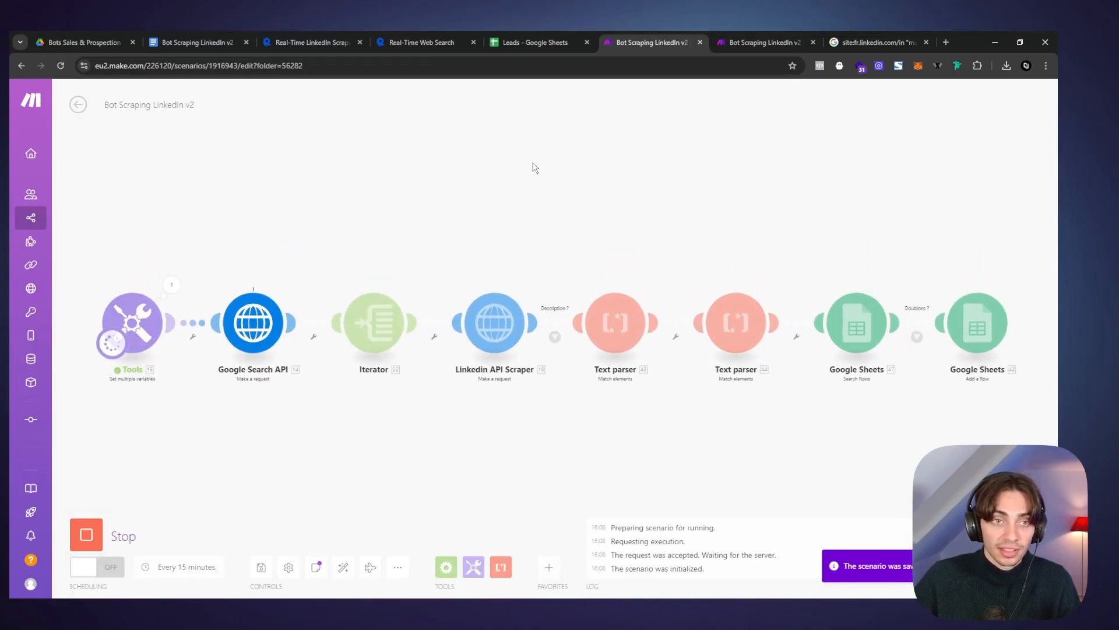
Step: In the Linkedin sheet of the Leads spreadsheet, remove the leading plus sign from the phone number in cell E2
{"action": "left_click", "coordinate": [535, 37]}
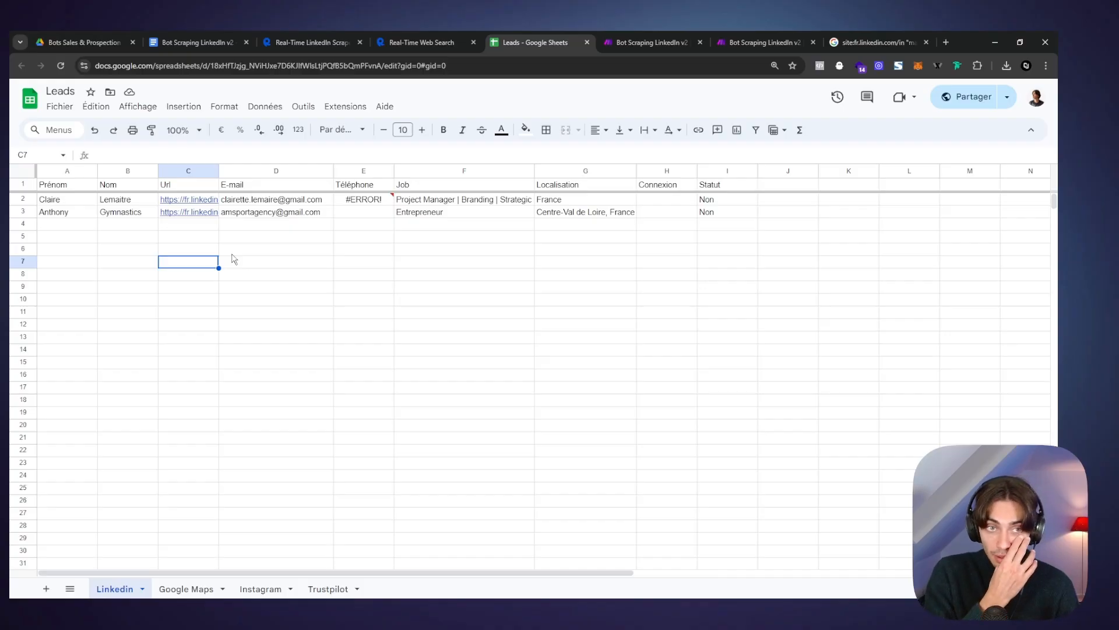
{"action": "left_click", "coordinate": [362, 201]}
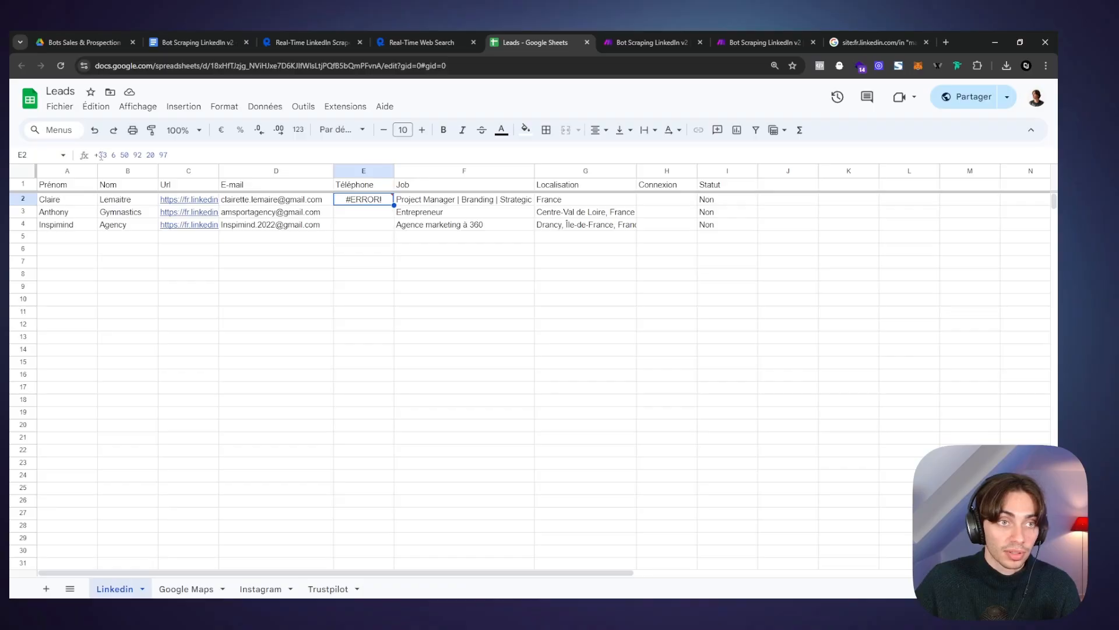
{"action": "left_click", "coordinate": [100, 156]}
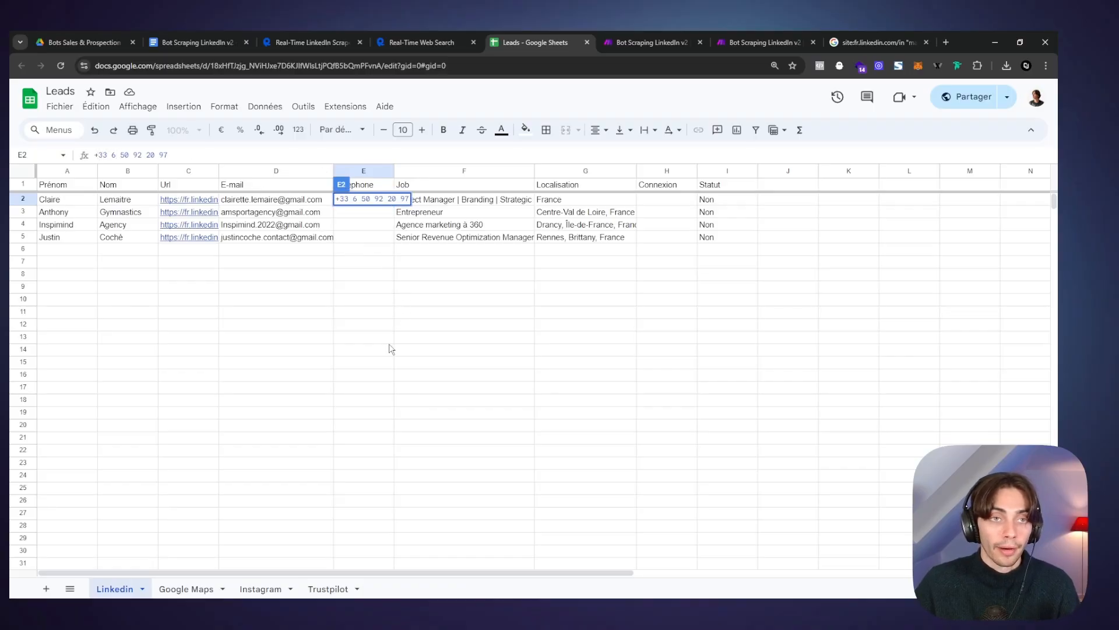
{"action": "key", "text": "BackSpace"}
{"action": "key", "text": "Return"}
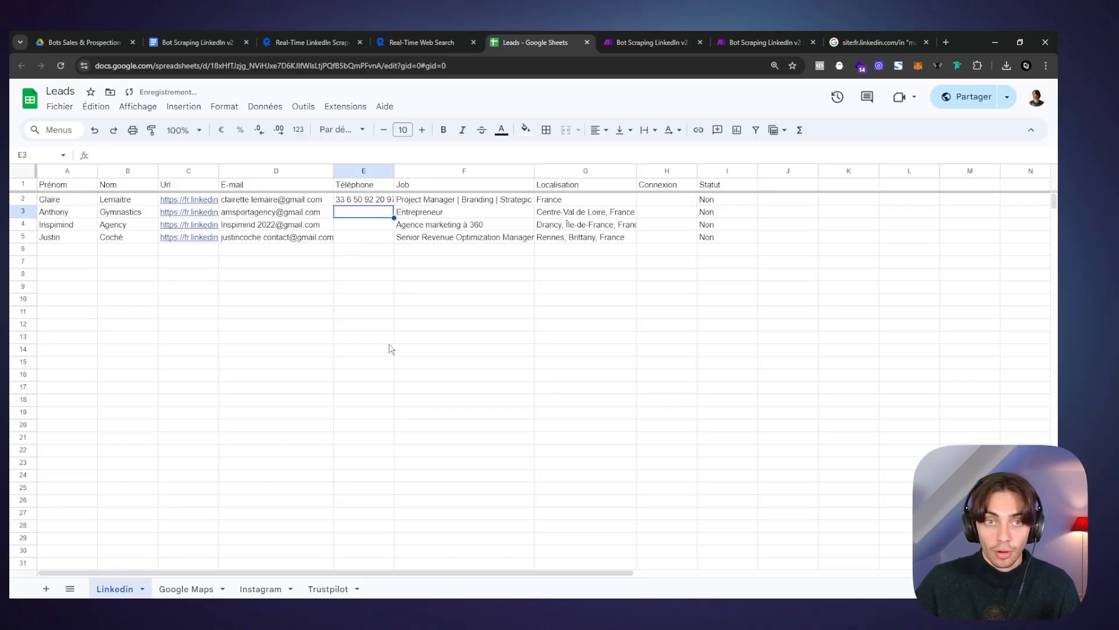
{"action": "left_click", "coordinate": [368, 202]}
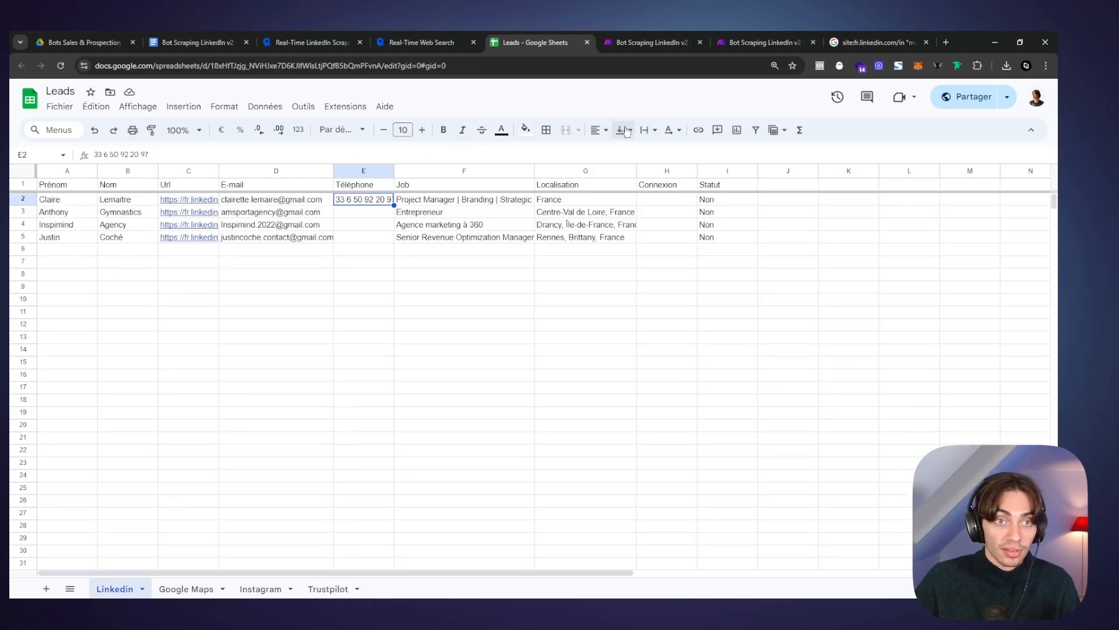
Step: In the other Make scenario, inspect the condition of the Description ? filter after the Linkedin API Scraper module and close it
{"action": "left_click", "coordinate": [784, 39]}
{"action": "left_click", "coordinate": [546, 40]}
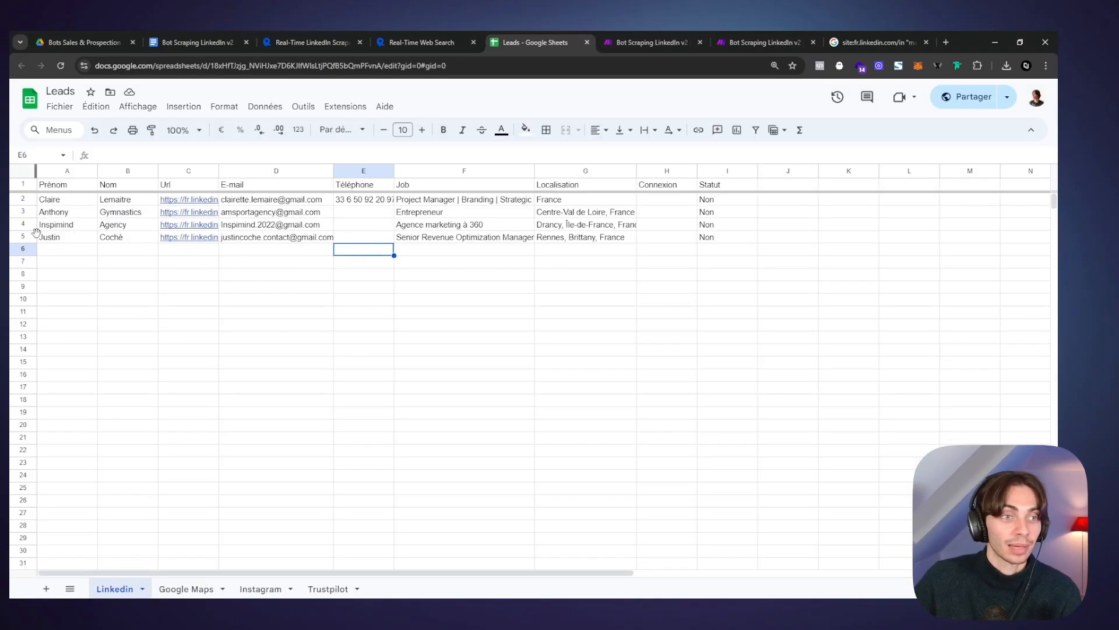
{"action": "left_click", "coordinate": [738, 36]}
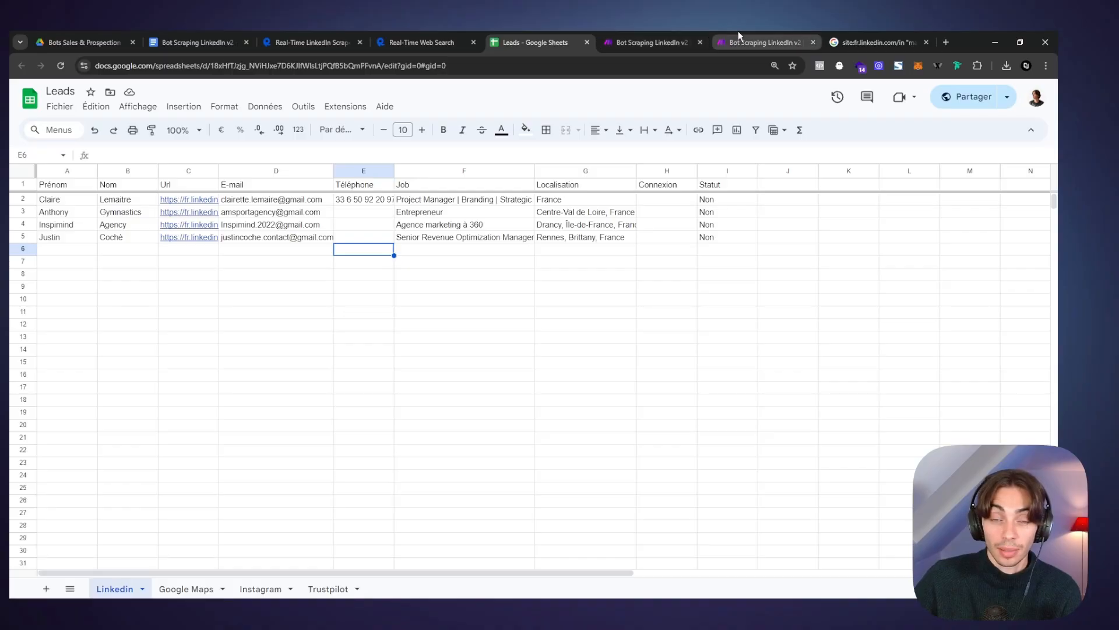
{"action": "scroll", "coordinate": [530, 290], "scroll_direction": "up", "scroll_amount": 2}
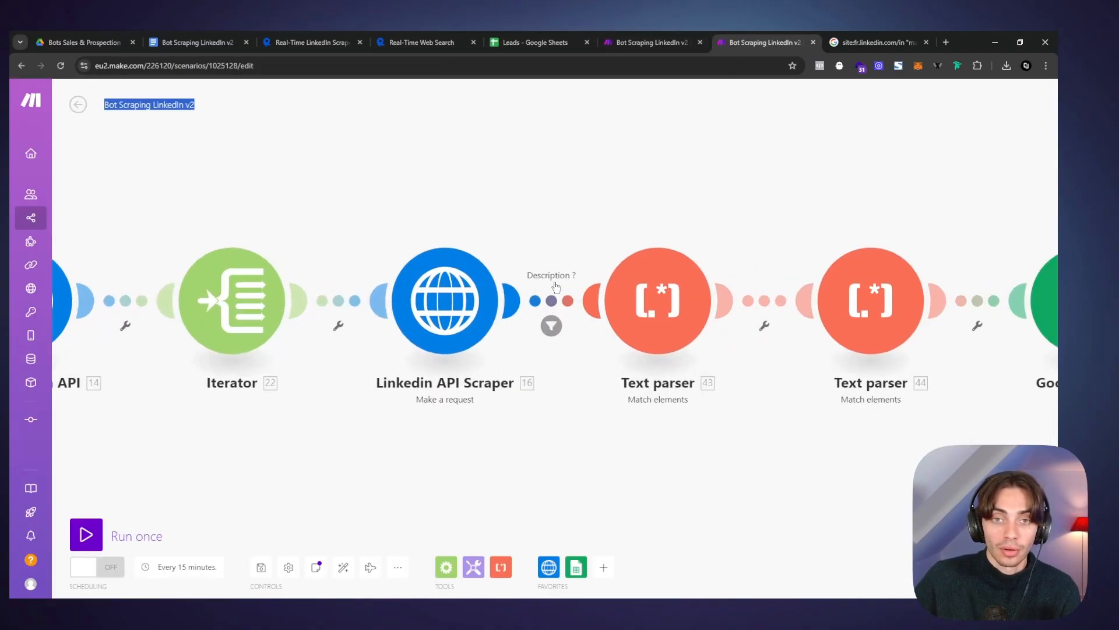
{"action": "left_click", "coordinate": [550, 323]}
{"action": "left_click", "coordinate": [696, 305]}
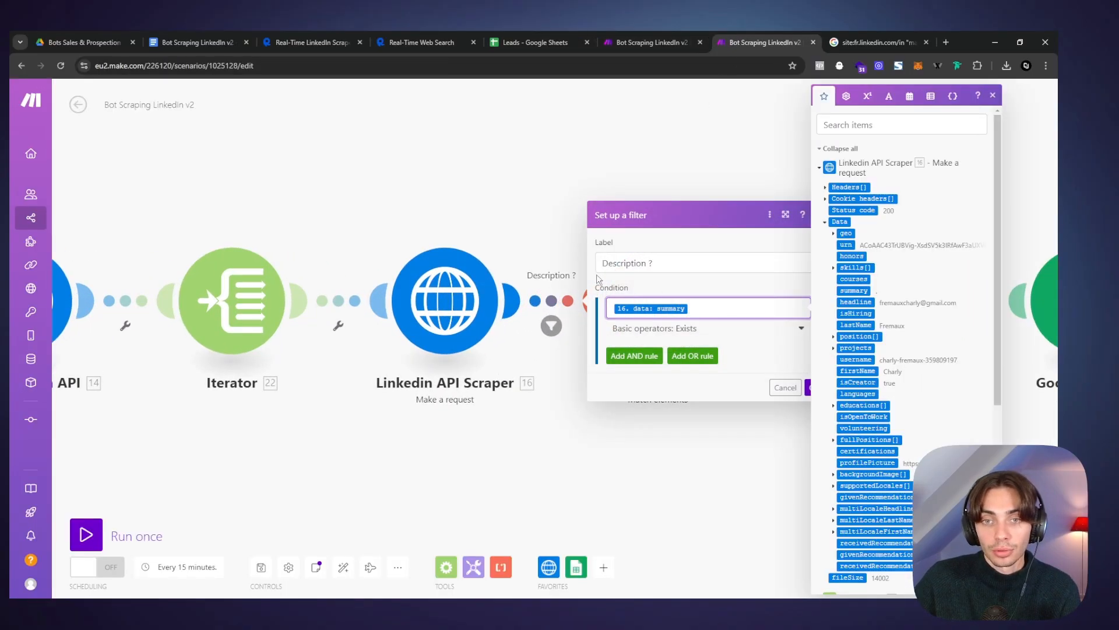
{"action": "left_click", "coordinate": [459, 216]}
Step: Look over the two Text parser modules and the Google Sheets modules that follow the Linkedin API Scraper
{"action": "left_click_drag", "start_coordinate": [641, 185], "coordinate": [525, 178]}
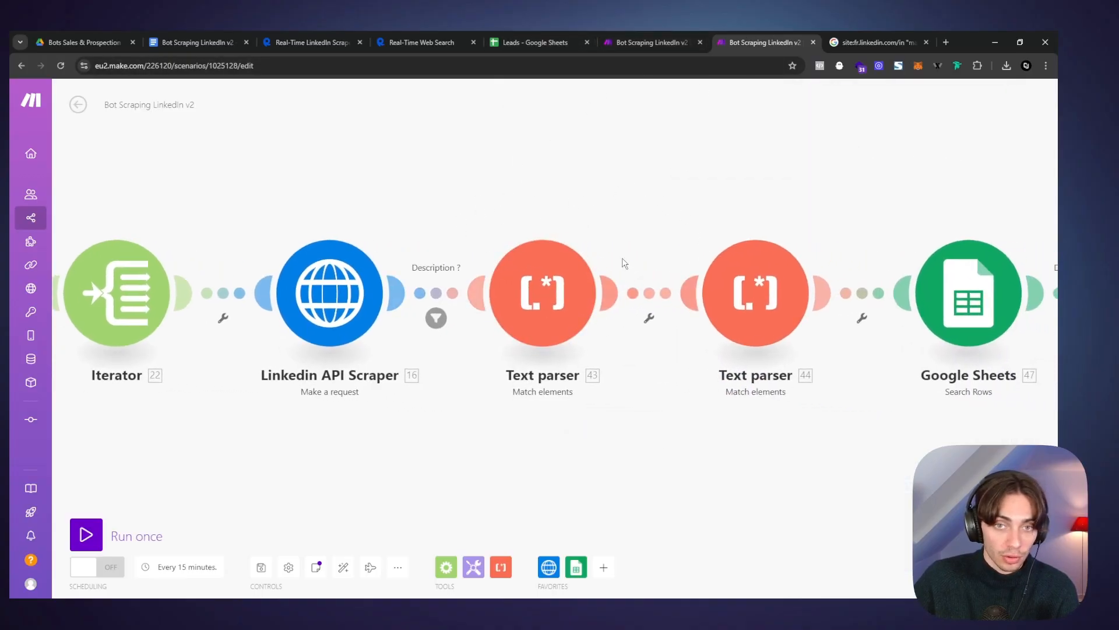
{"action": "left_click_drag", "start_coordinate": [617, 225], "coordinate": [591, 229]}
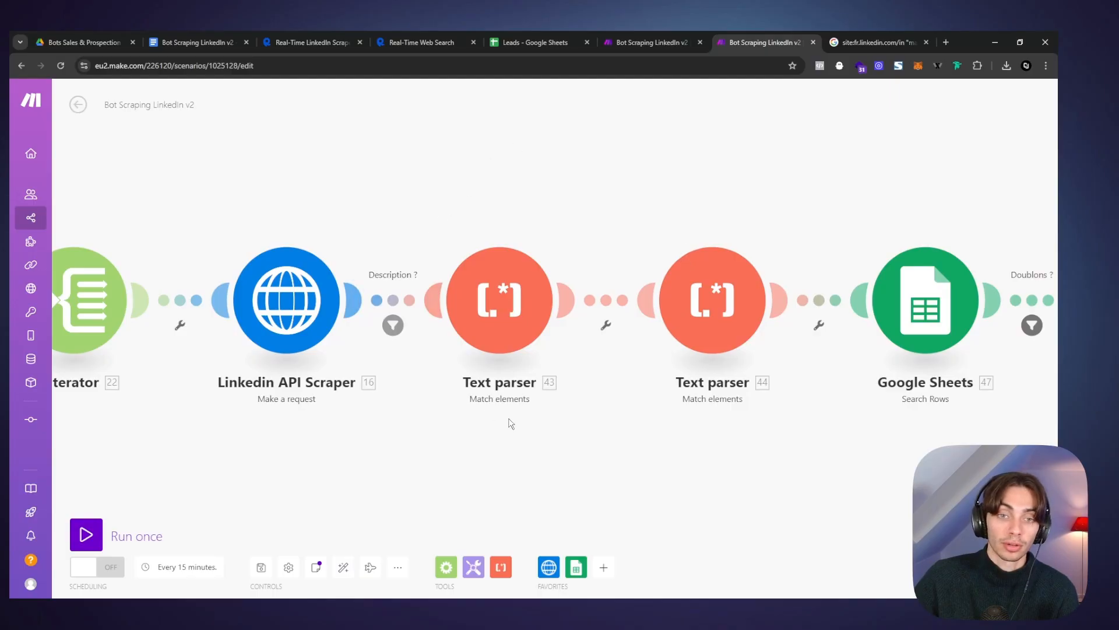
{"action": "left_click_drag", "start_coordinate": [781, 430], "coordinate": [651, 436]}
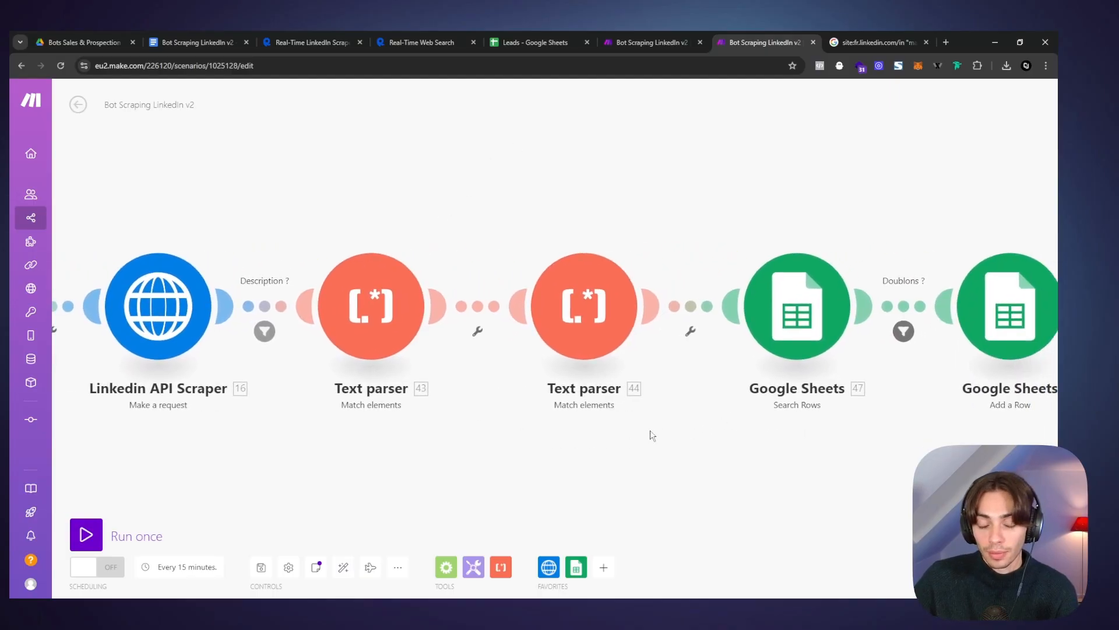
{"action": "left_click_drag", "start_coordinate": [262, 243], "coordinate": [331, 247]}
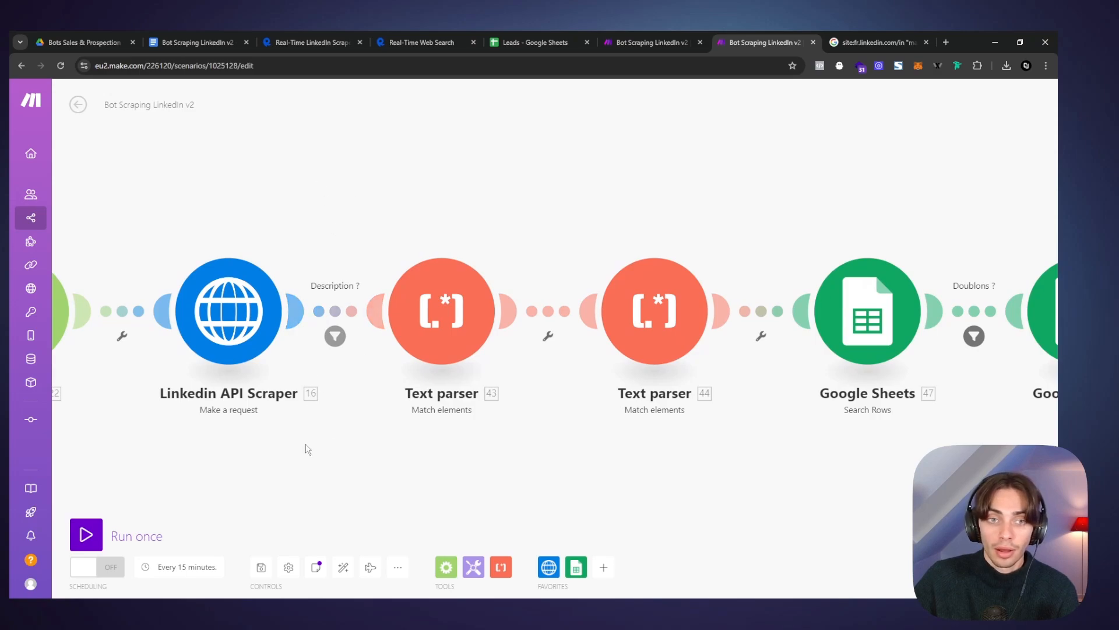
{"action": "left_click_drag", "start_coordinate": [920, 207], "coordinate": [697, 212]}
Step: In the Leads spreadsheet, review the e-mail, job and phone cells of the first scraped lead
{"action": "left_click", "coordinate": [524, 40]}
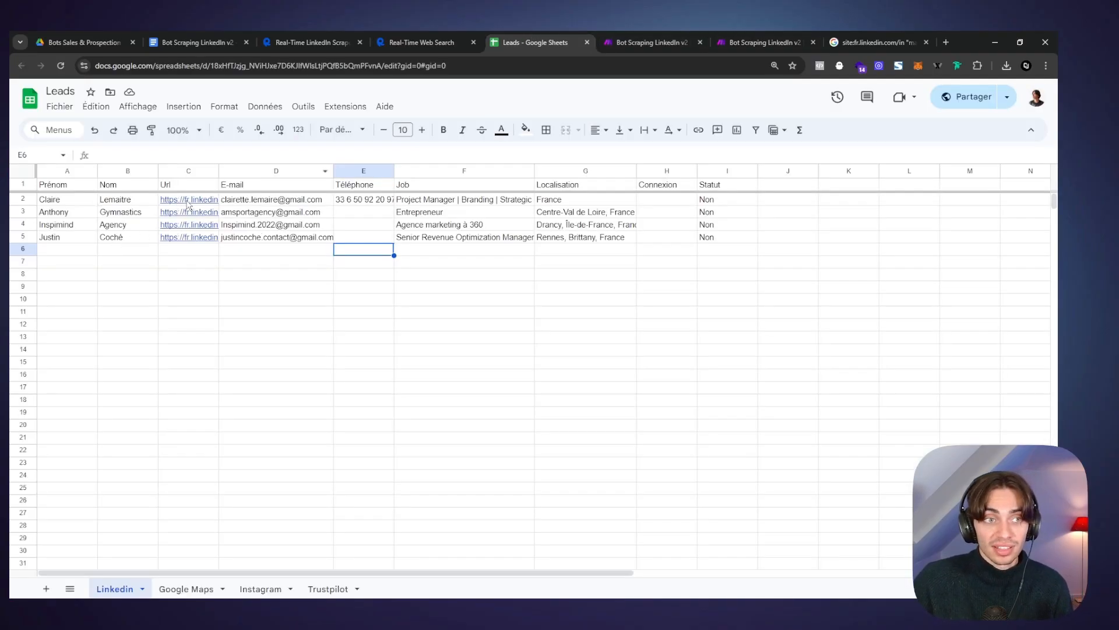
{"action": "double_click", "coordinate": [260, 199]}
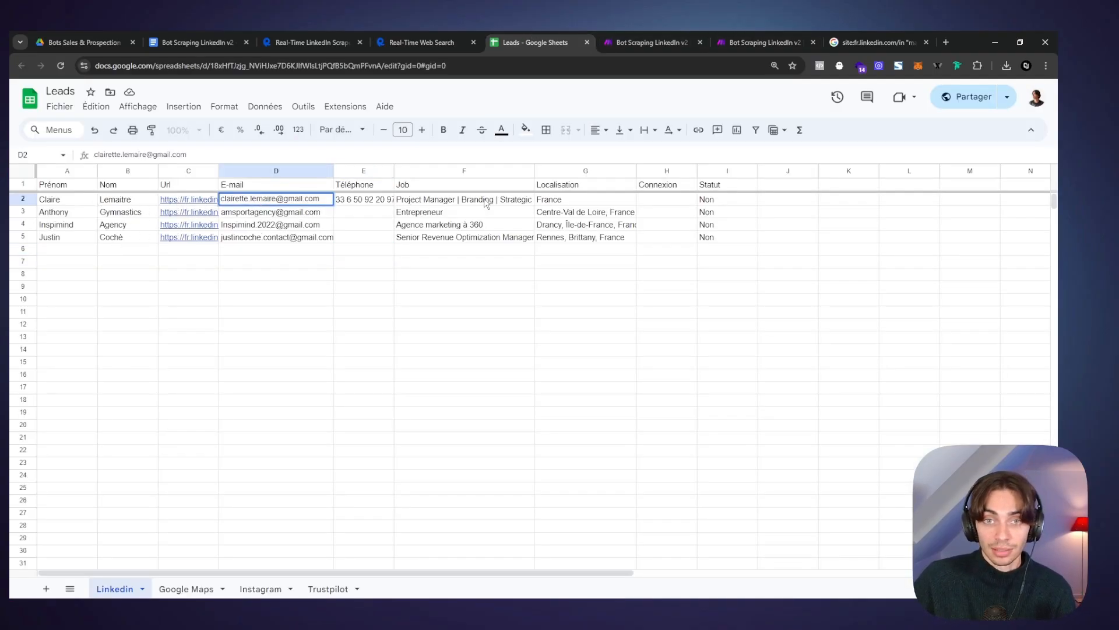
{"action": "left_click", "coordinate": [437, 200]}
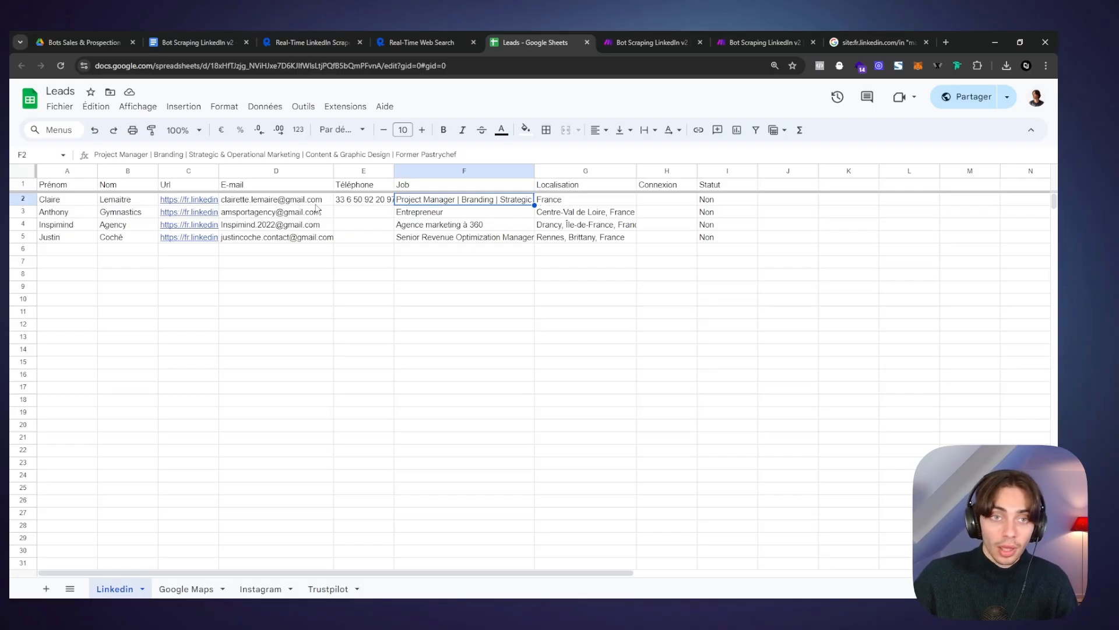
{"action": "left_click", "coordinate": [359, 204]}
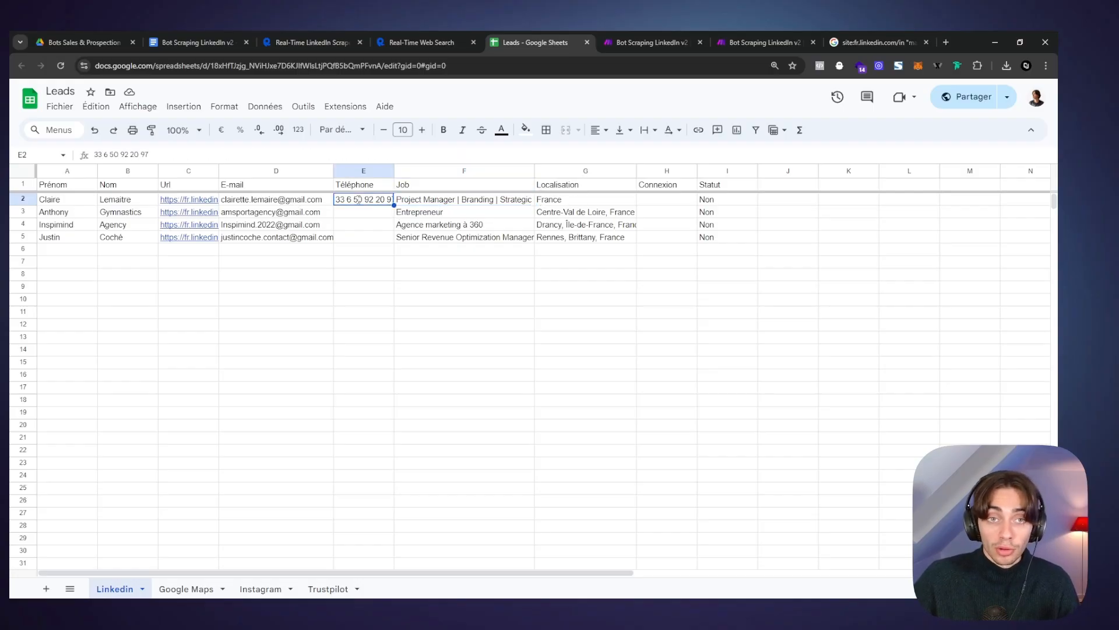
Step: Review the scenario run in Make, the keywords in the Google query and the Real-Time Web Search page on RapidAPI
{"action": "left_click", "coordinate": [644, 42]}
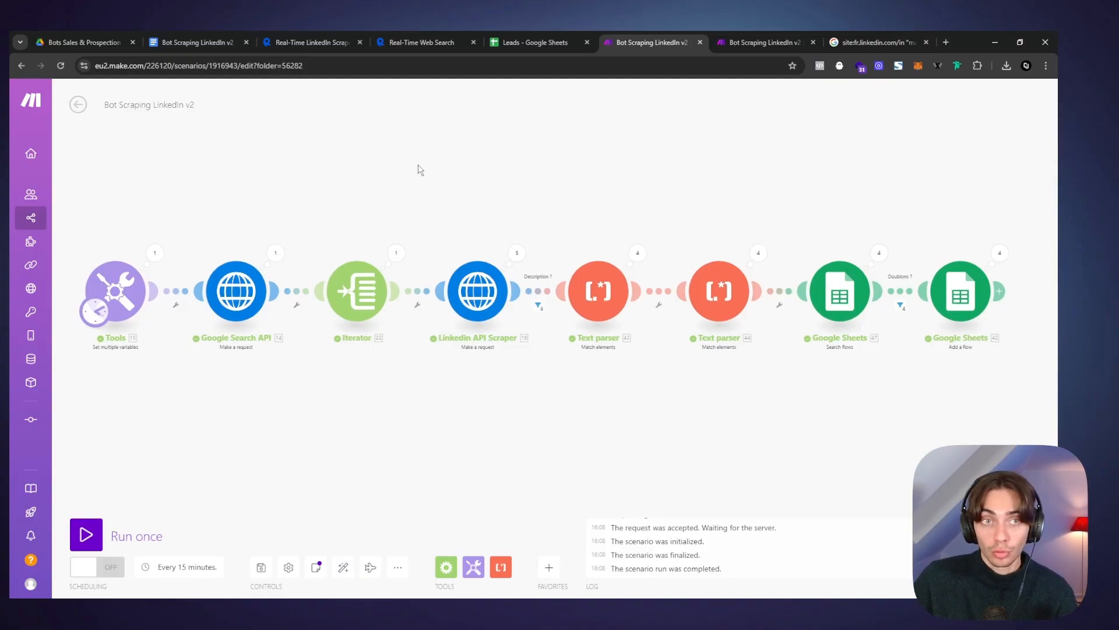
{"action": "left_click", "coordinate": [860, 36]}
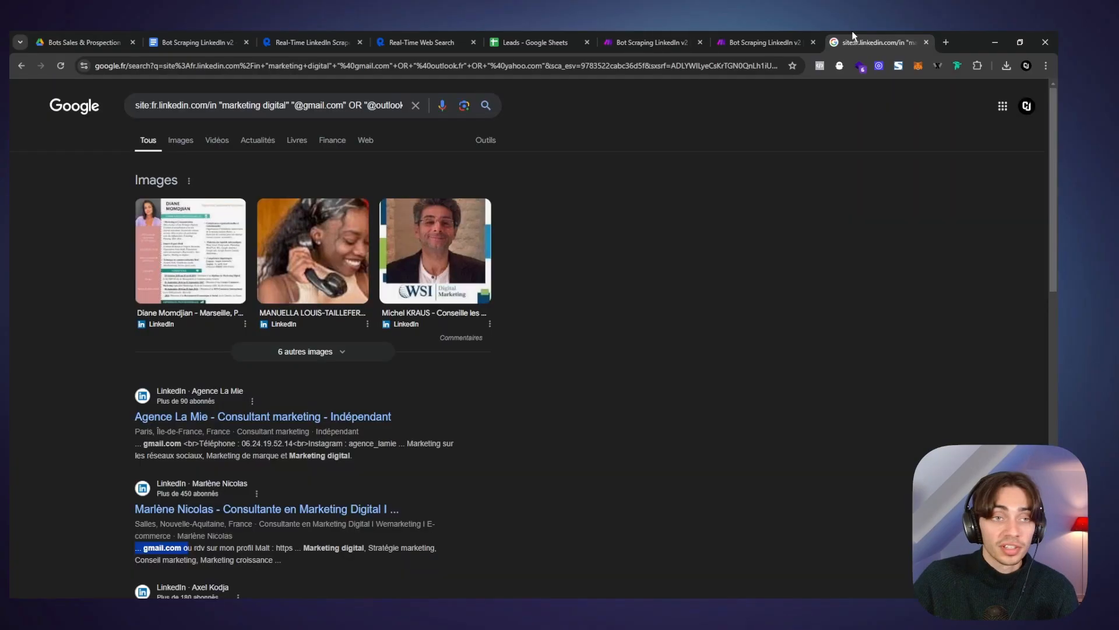
{"action": "left_click", "coordinate": [219, 110]}
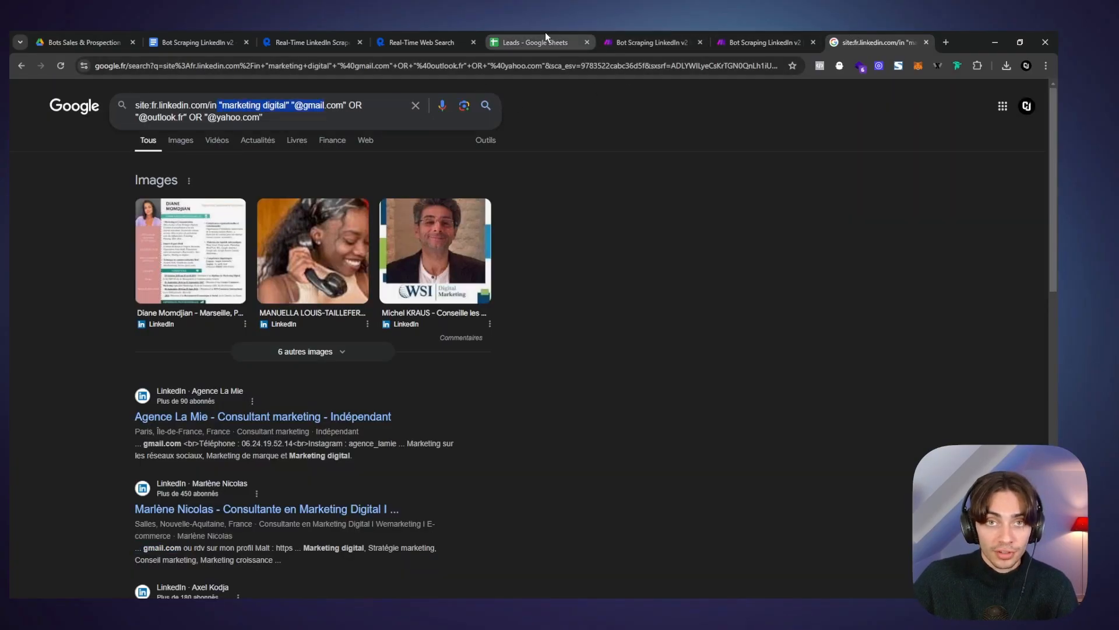
{"action": "left_click", "coordinate": [544, 35]}
{"action": "left_click", "coordinate": [447, 31]}
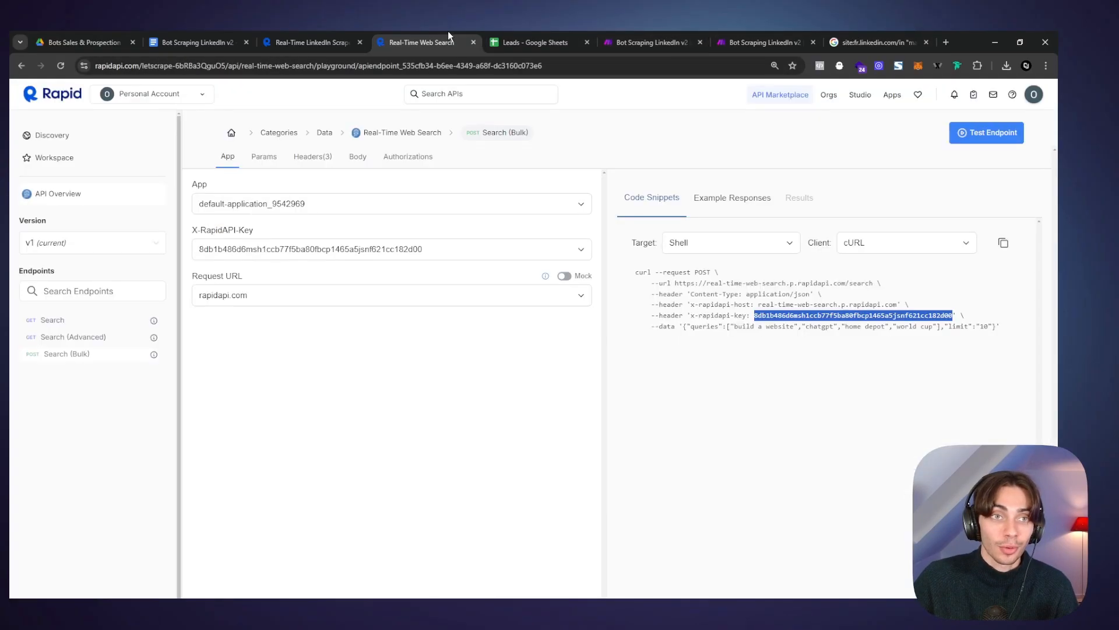